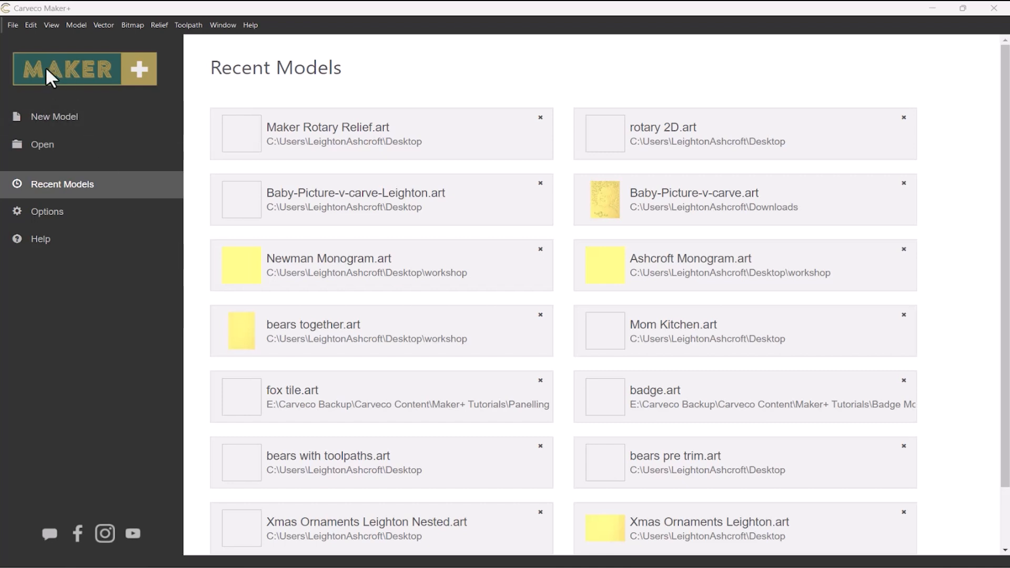
- Create a new rotary model with a 2-inch diameter and a 16-inch length around the X axis
{"action": "left_click", "coordinate": [13, 25]}
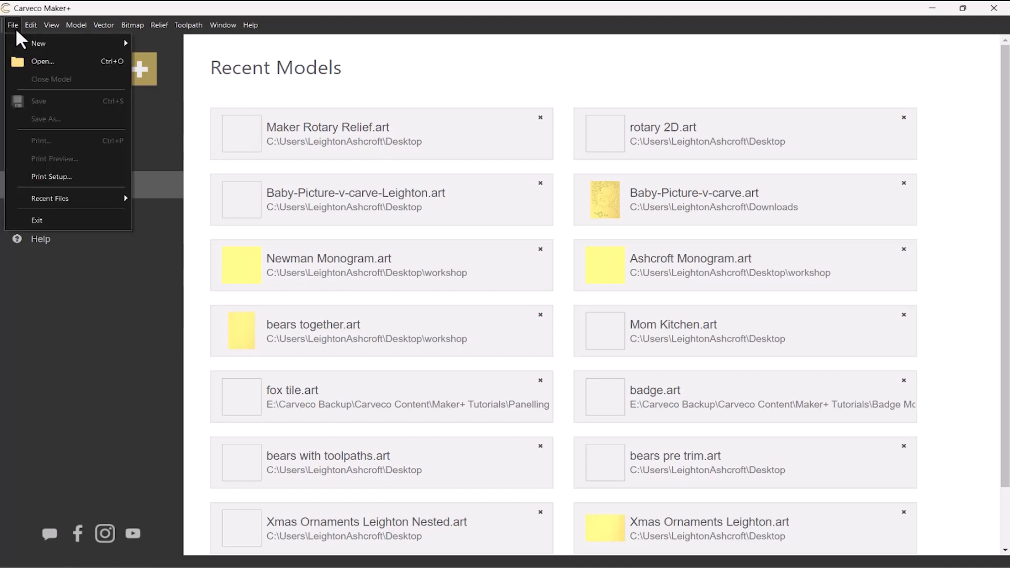
{"action": "mouse_move", "coordinate": [92, 43]}
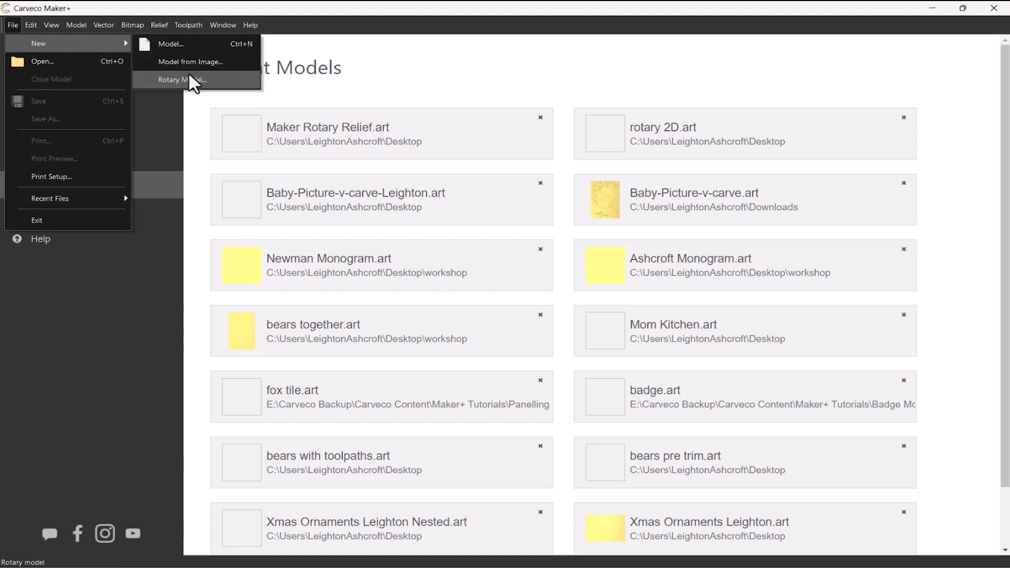
{"action": "left_click", "coordinate": [220, 78]}
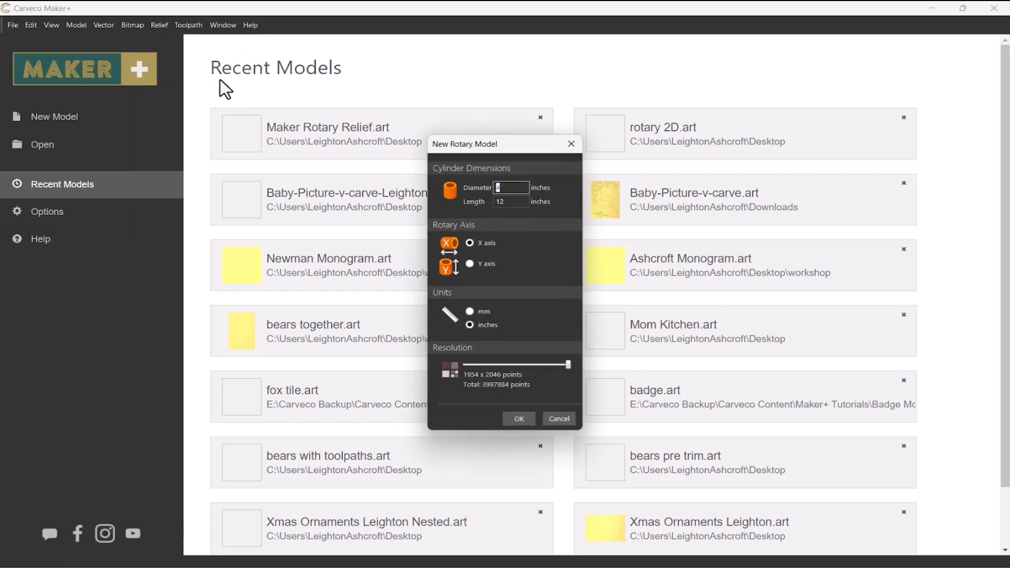
{"action": "left_click", "coordinate": [507, 188]}
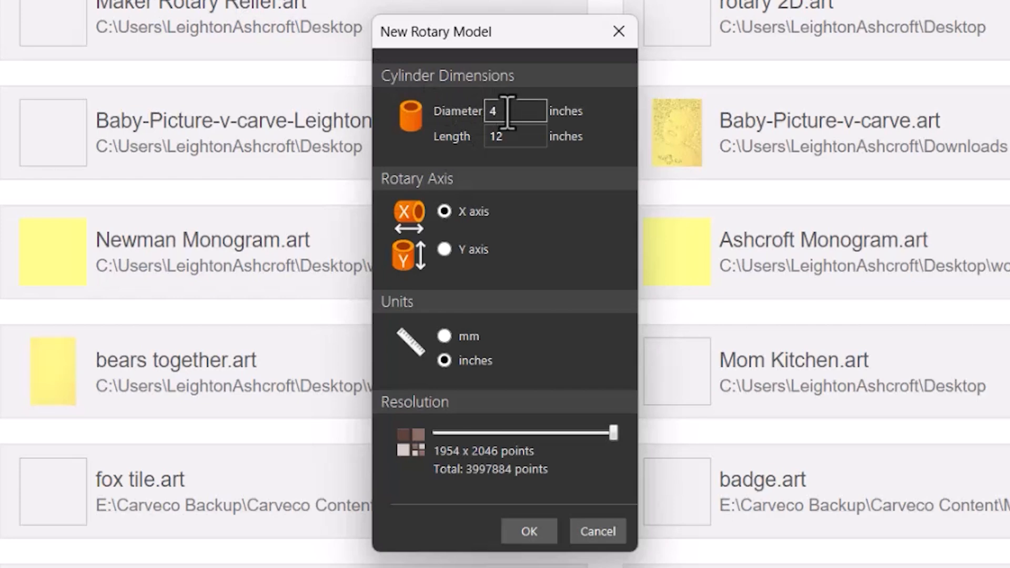
{"action": "key", "text": "BackSpace"}
{"action": "type", "text": "2"}
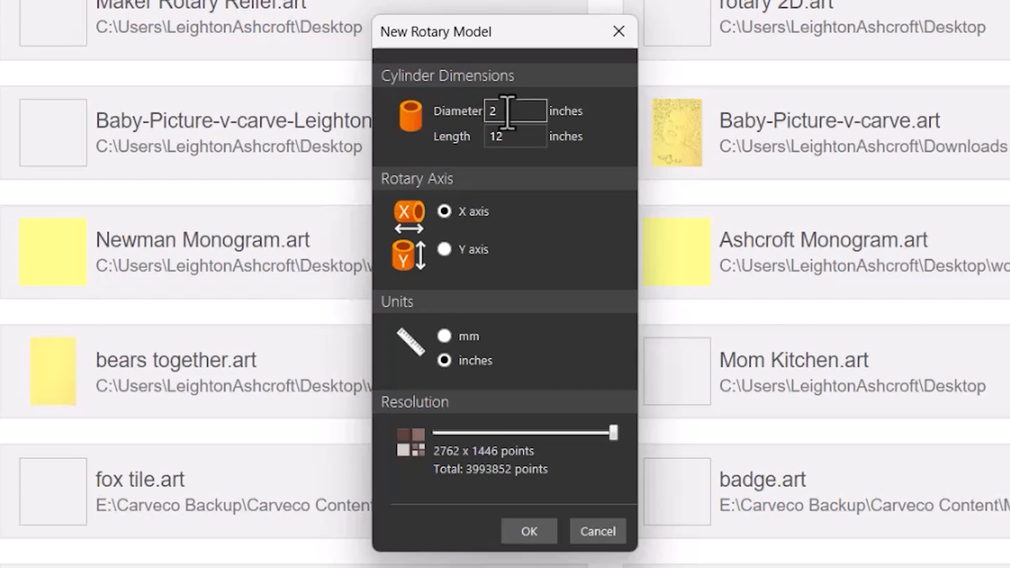
{"action": "key", "text": "Tab"}
{"action": "type", "text": "16"}
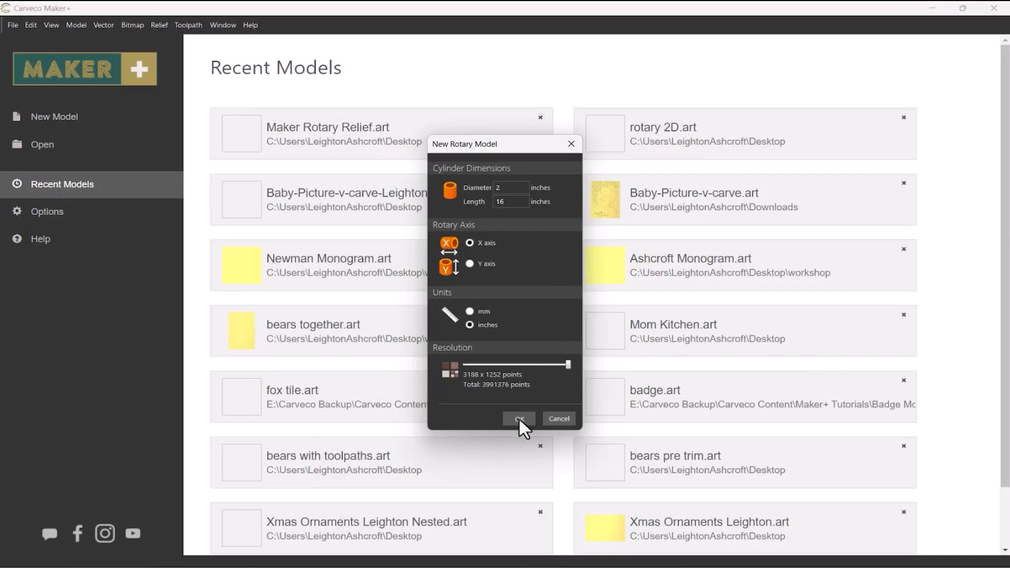
{"action": "left_click", "coordinate": [529, 531]}
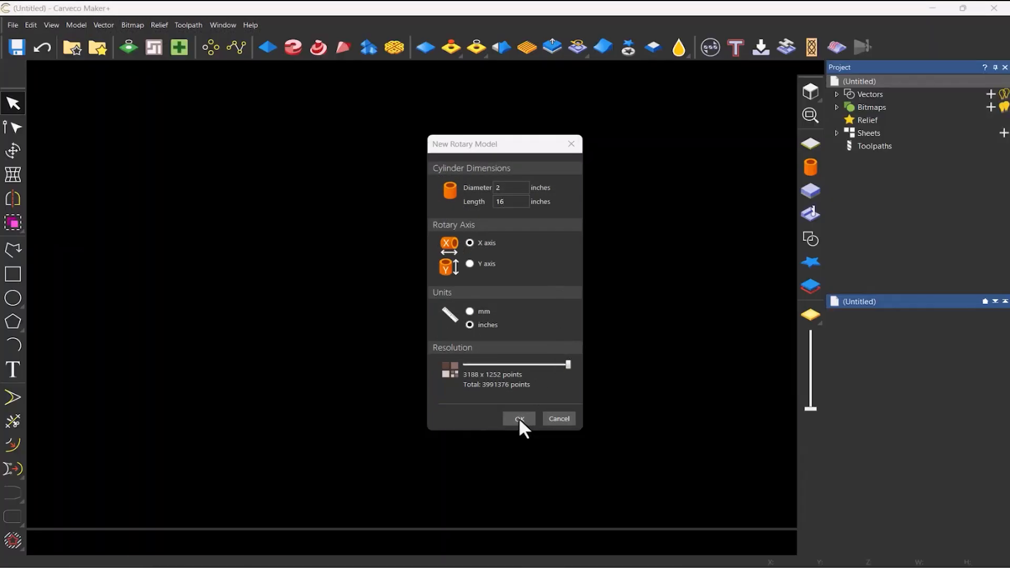
{"action": "left_click", "coordinate": [518, 419]}
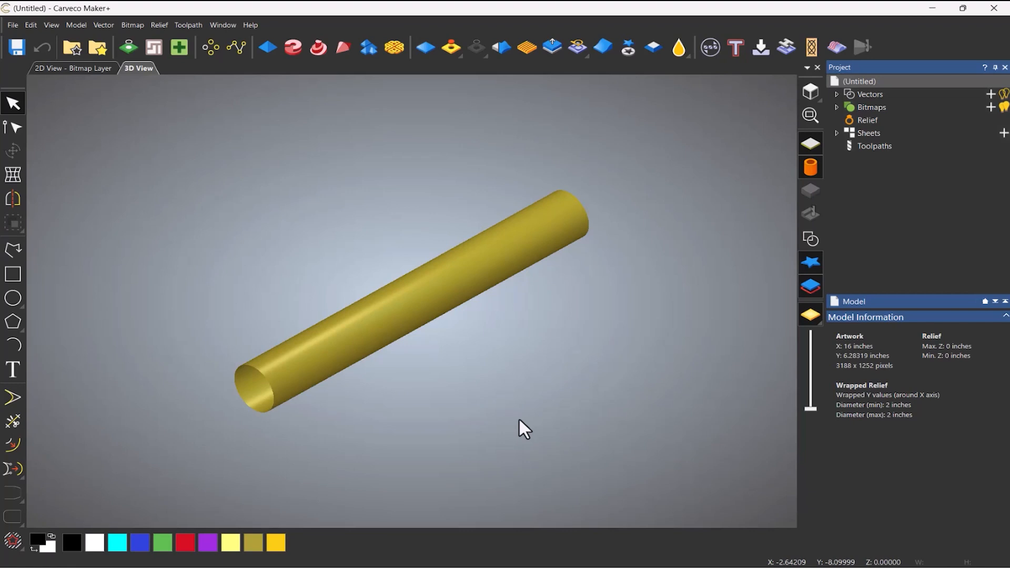
- Compare the wrapped and flat relief displays, then show the flat relief from directly above
{"action": "left_click", "coordinate": [814, 169]}
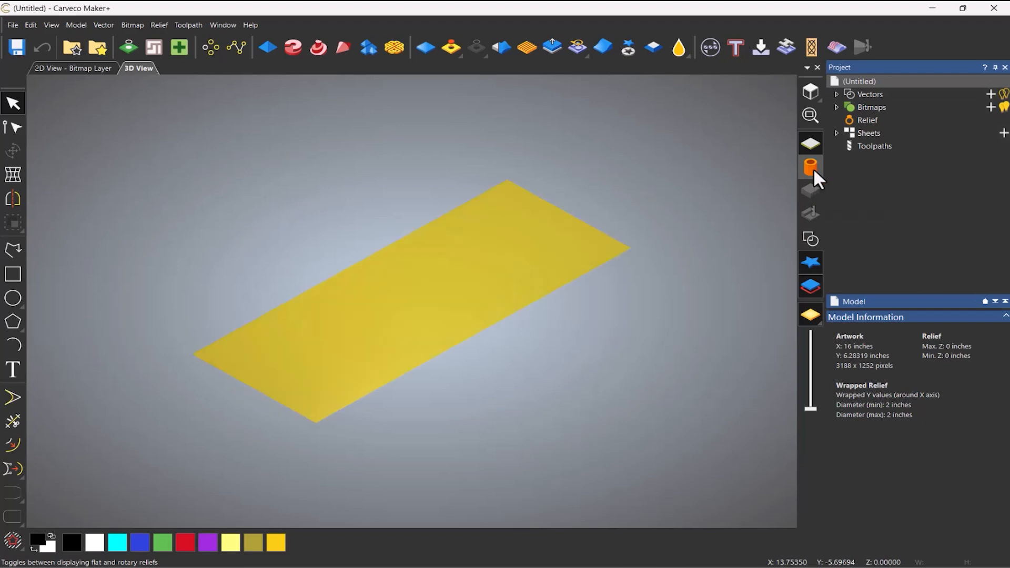
{"action": "left_click", "coordinate": [814, 168]}
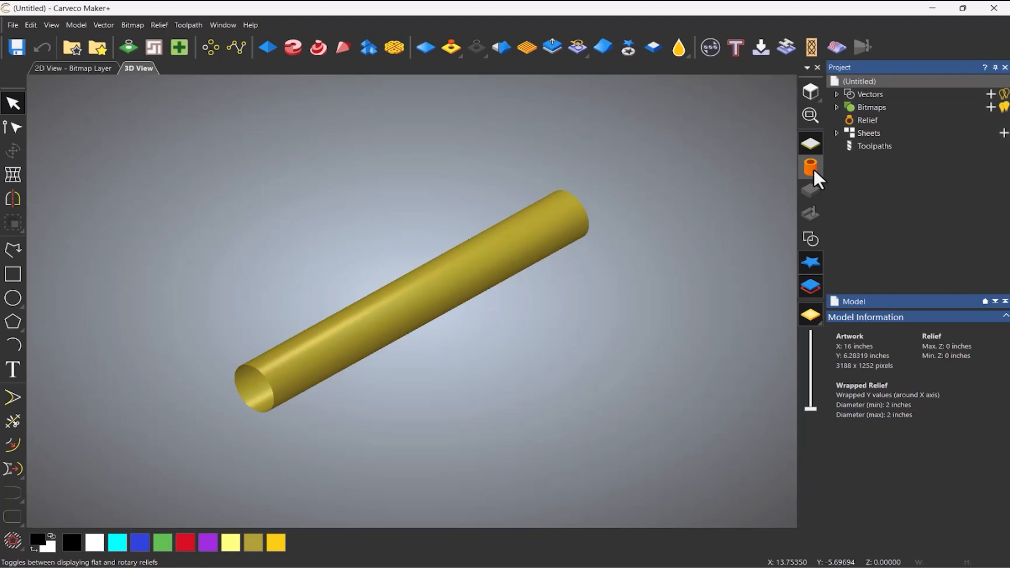
{"action": "left_click", "coordinate": [814, 169]}
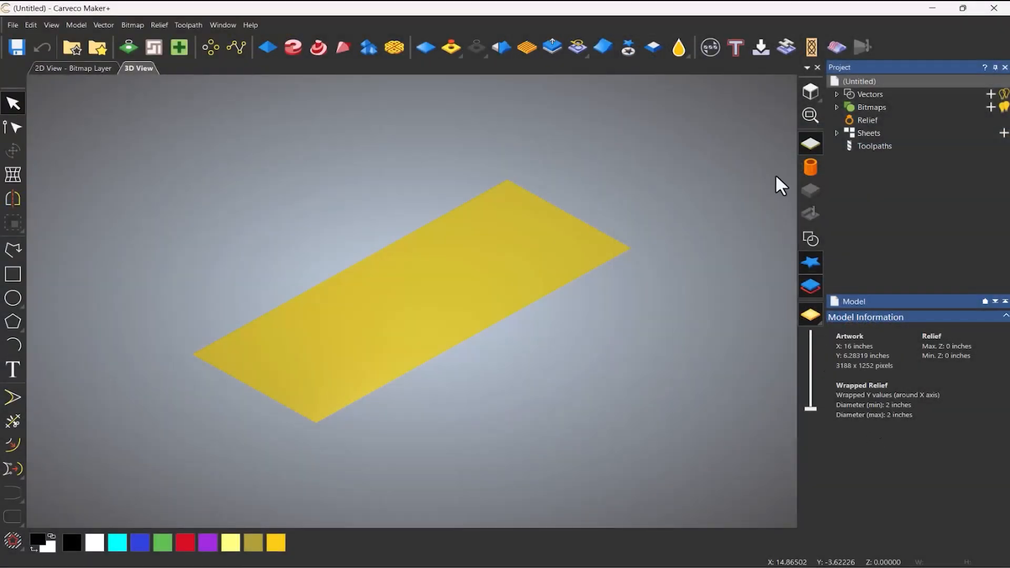
{"action": "left_click", "coordinate": [805, 90]}
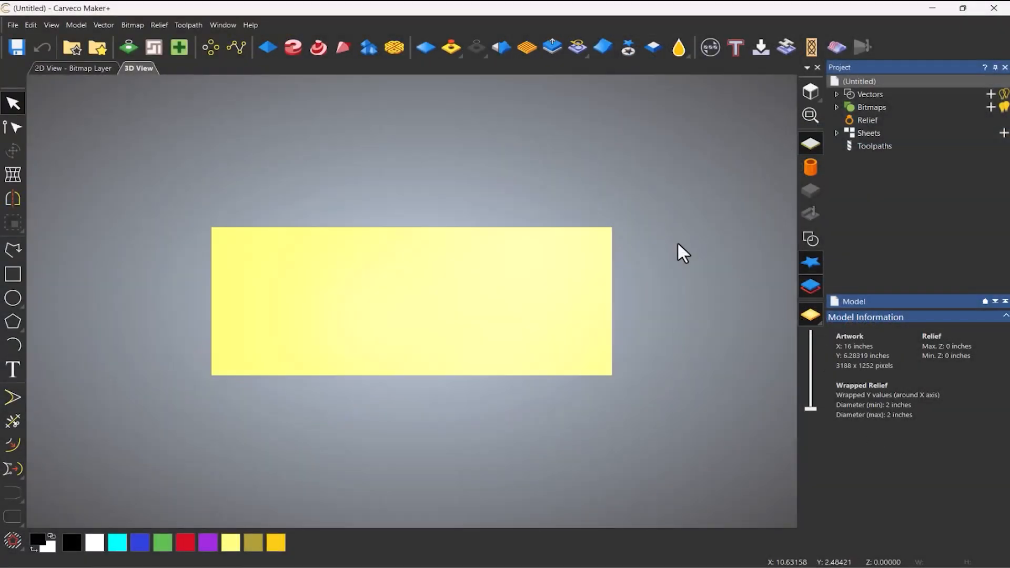
- Draw two separate straight polylines from corner to corner along the two short edges of the flat relief
{"action": "left_click", "coordinate": [13, 250]}
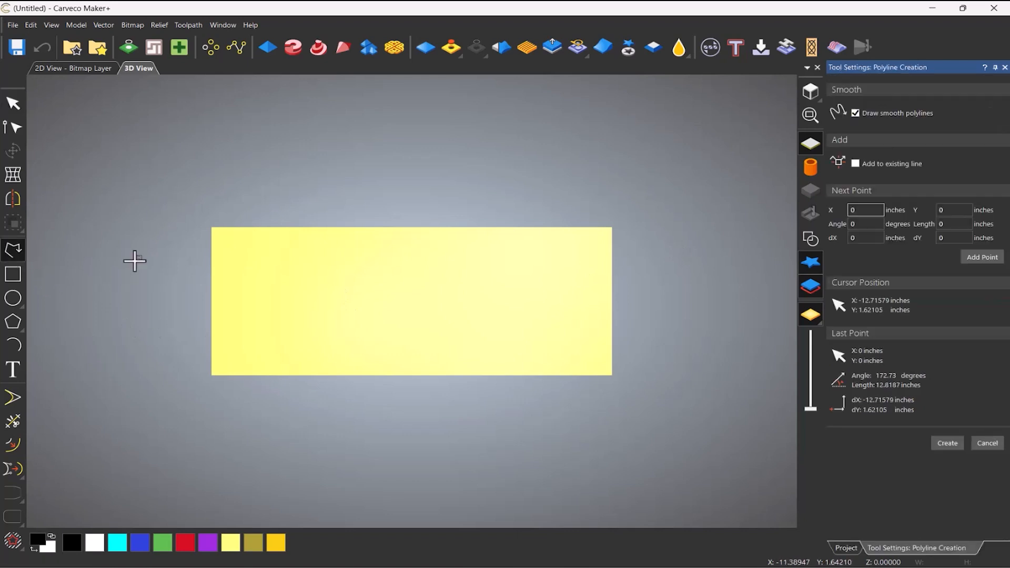
{"action": "left_click", "coordinate": [212, 227]}
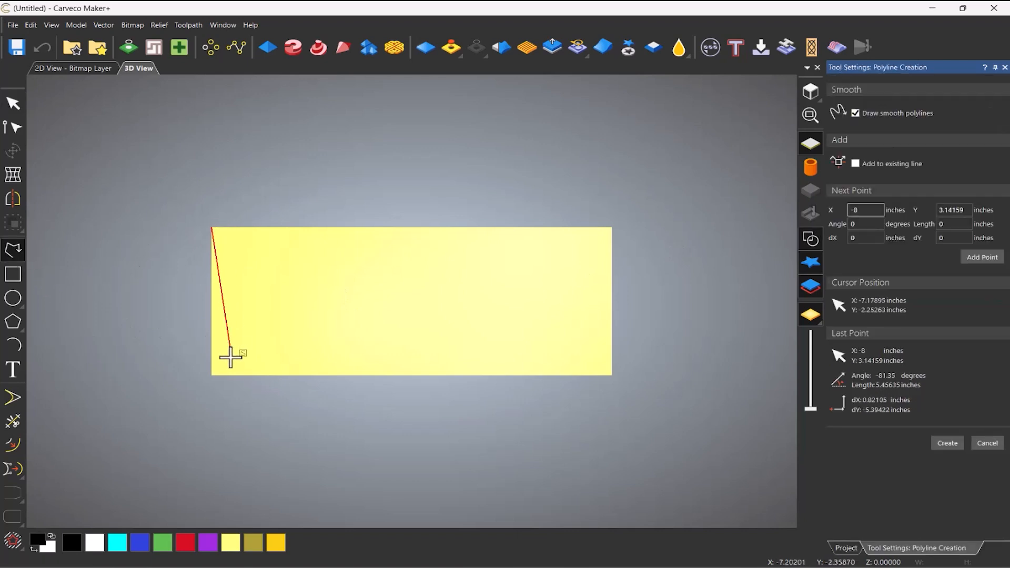
{"action": "left_click", "coordinate": [212, 375]}
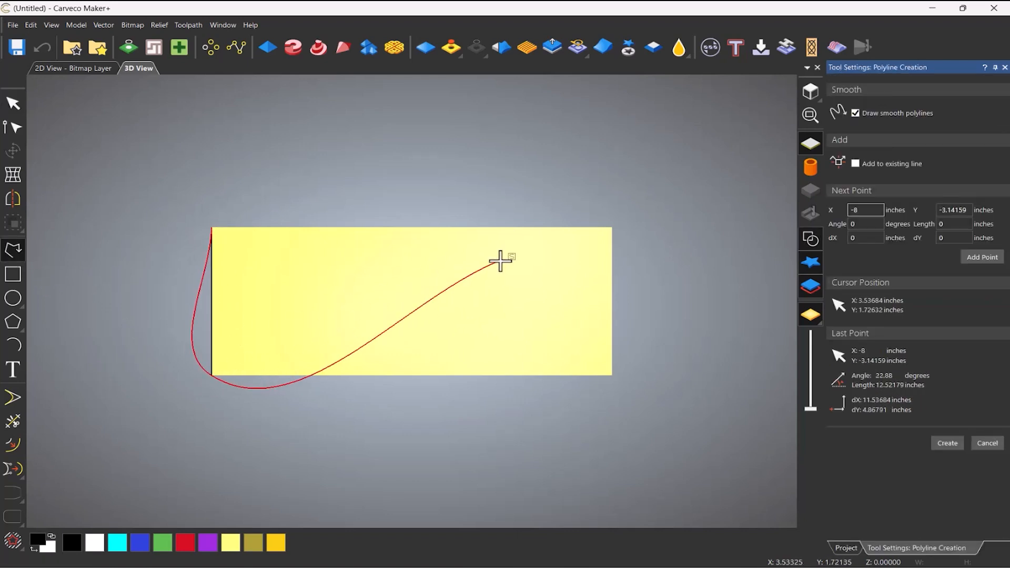
{"action": "left_click", "coordinate": [613, 227]}
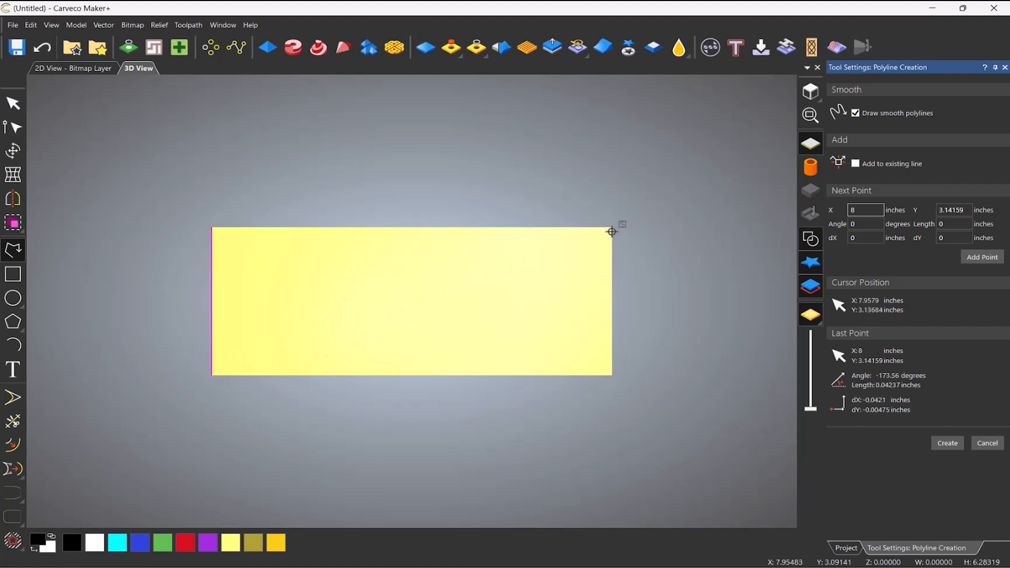
{"action": "left_click", "coordinate": [613, 376]}
{"action": "key", "text": "Escape"}
{"action": "left_click", "coordinate": [426, 270]}
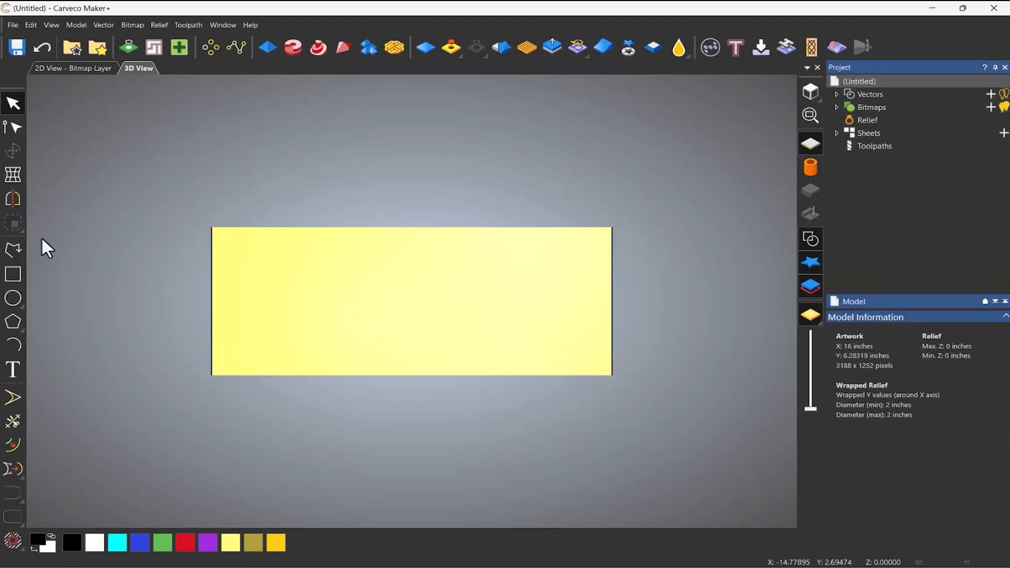
- Create a rectangle about 16.1 inches wide and 0.5 inches high just above the long edge of the flat relief
{"action": "left_click", "coordinate": [15, 280]}
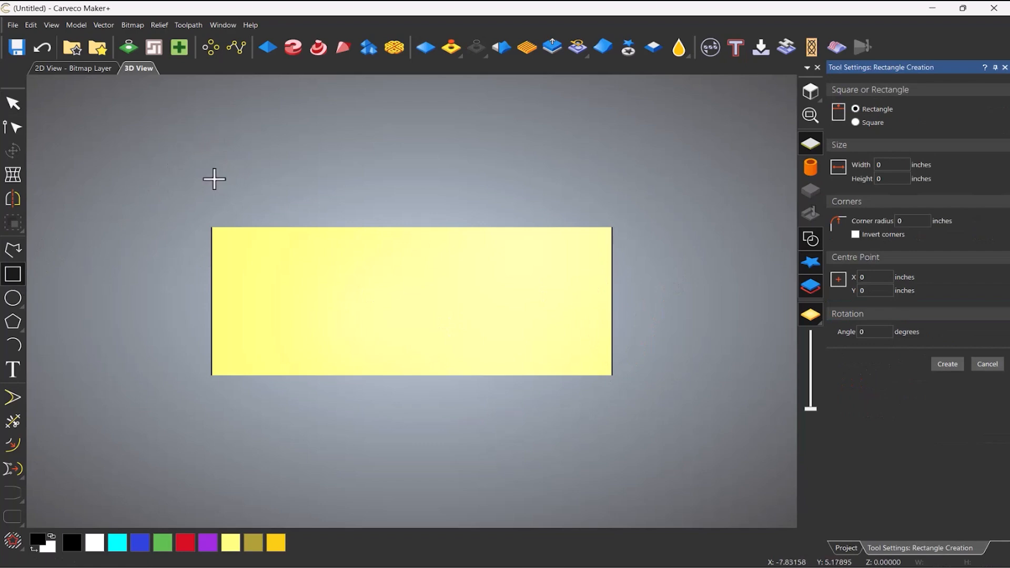
{"action": "left_click_drag", "start_coordinate": [210, 198], "coordinate": [615, 212]}
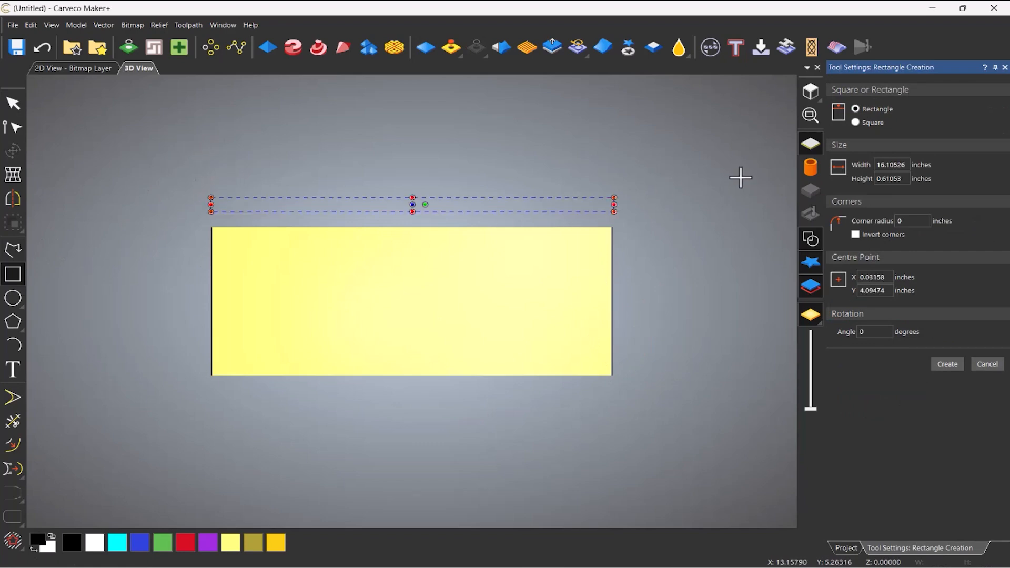
{"action": "double_click", "coordinate": [894, 178]}
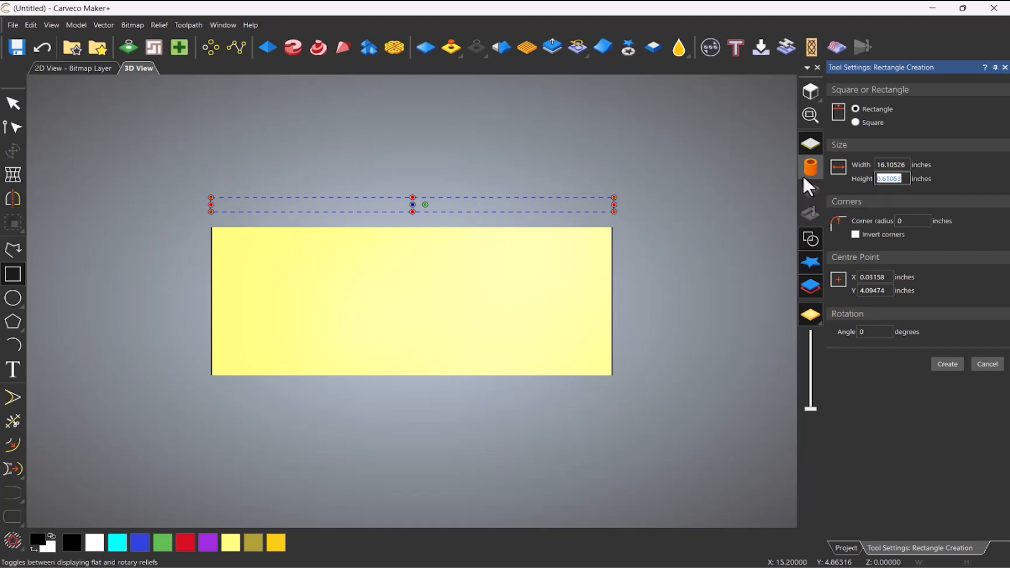
{"action": "type", "text": "0.5"}
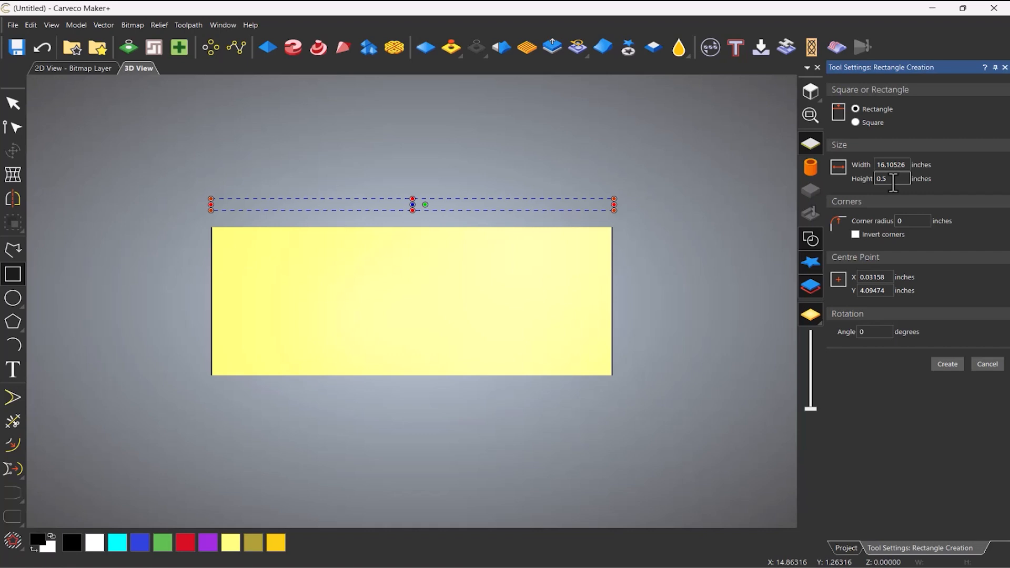
{"action": "left_click", "coordinate": [949, 365]}
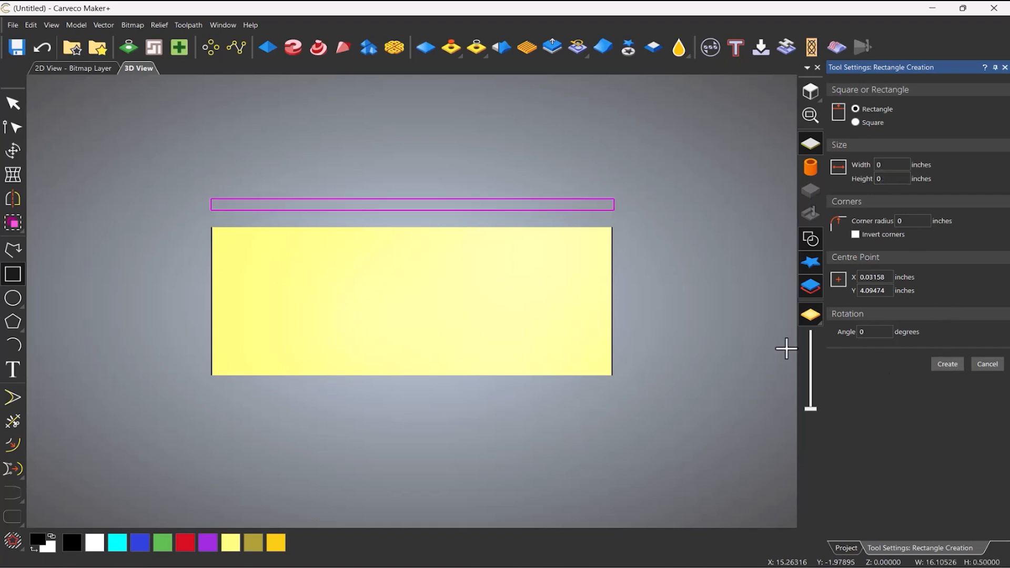
{"action": "left_click", "coordinate": [999, 369]}
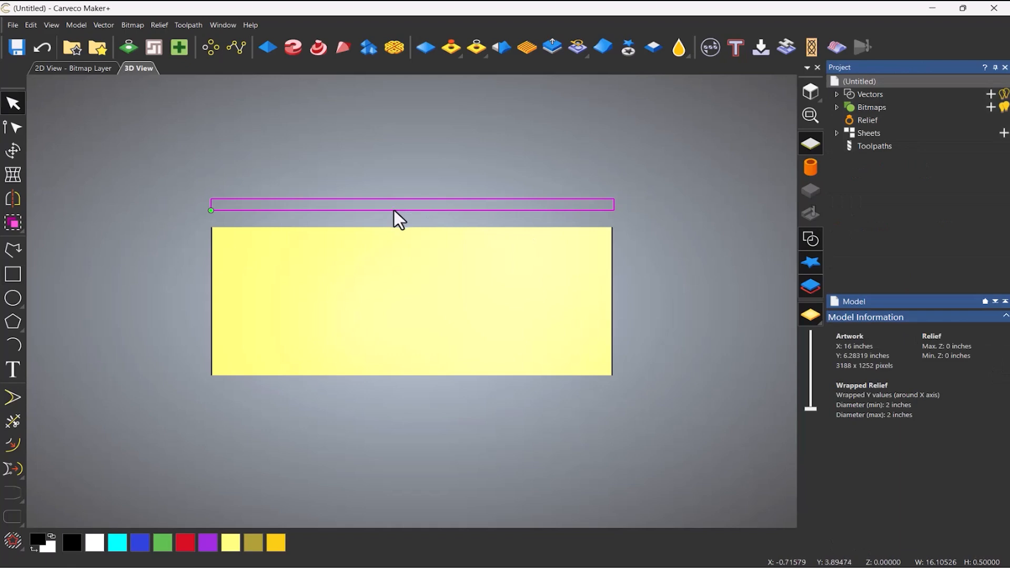
- Delete the rectangle's long span facing the relief in node editing to leave an open profile
{"action": "left_click", "coordinate": [13, 127]}
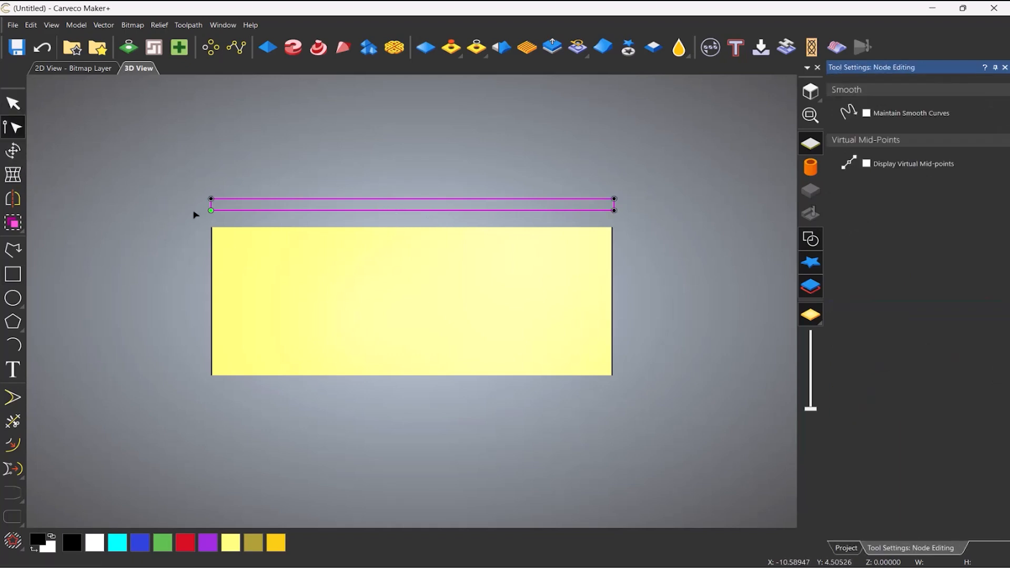
{"action": "left_click", "coordinate": [313, 211]}
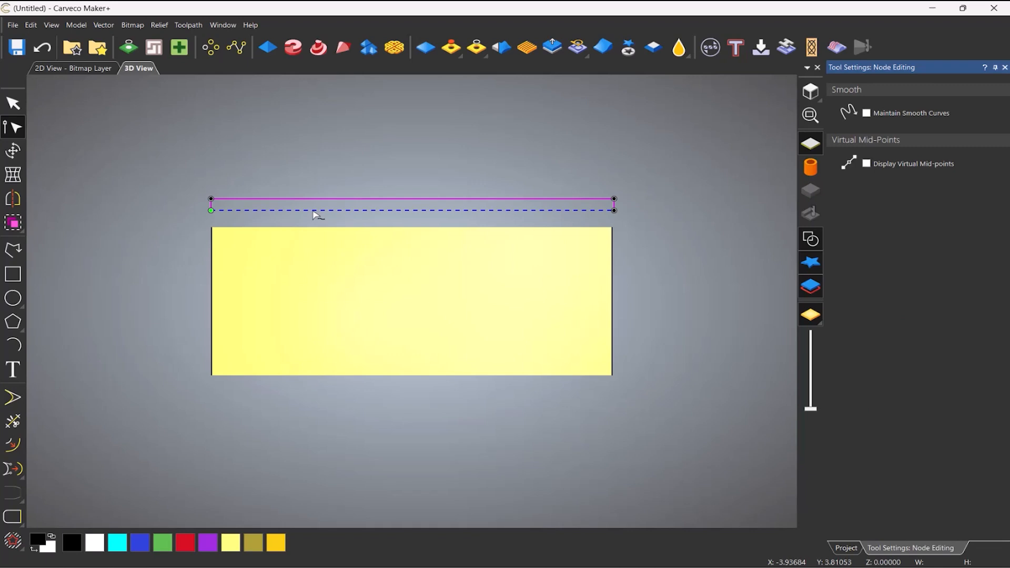
{"action": "left_click", "coordinate": [1005, 68]}
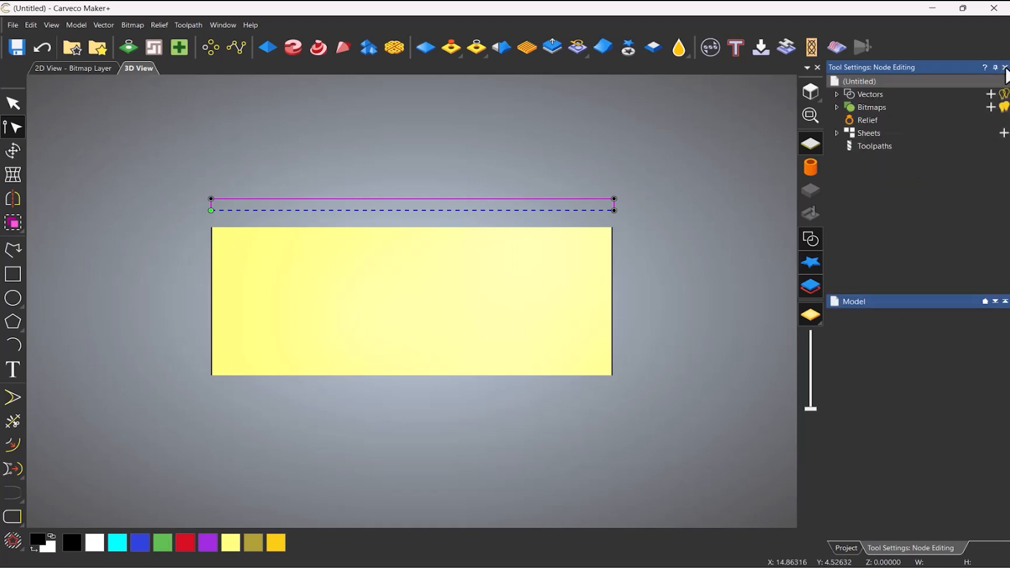
{"action": "left_click", "coordinate": [322, 314]}
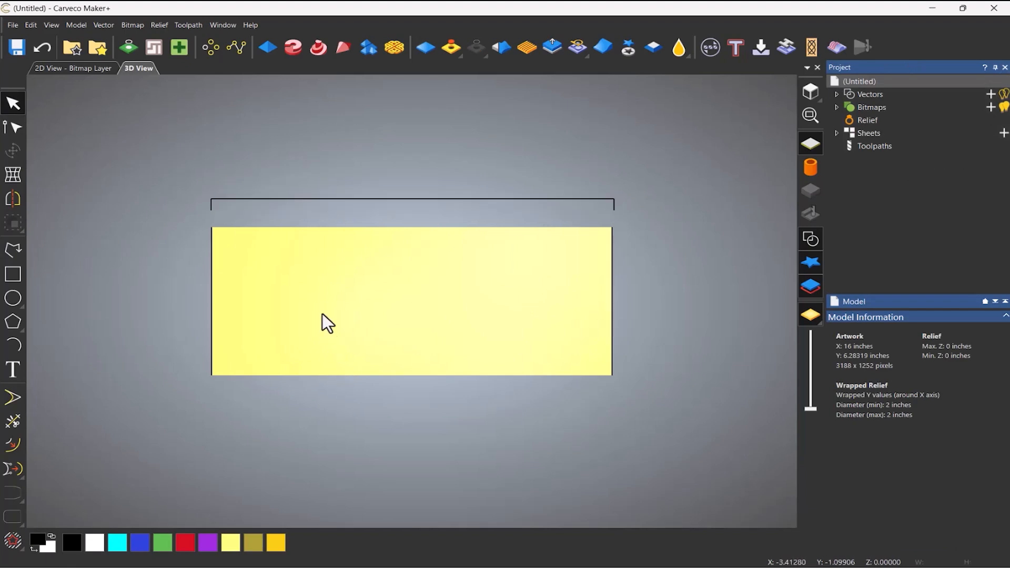
- Set up an Extrude with the two edge lines as drive rails and the open rectangle as start profile
{"action": "left_click", "coordinate": [291, 47]}
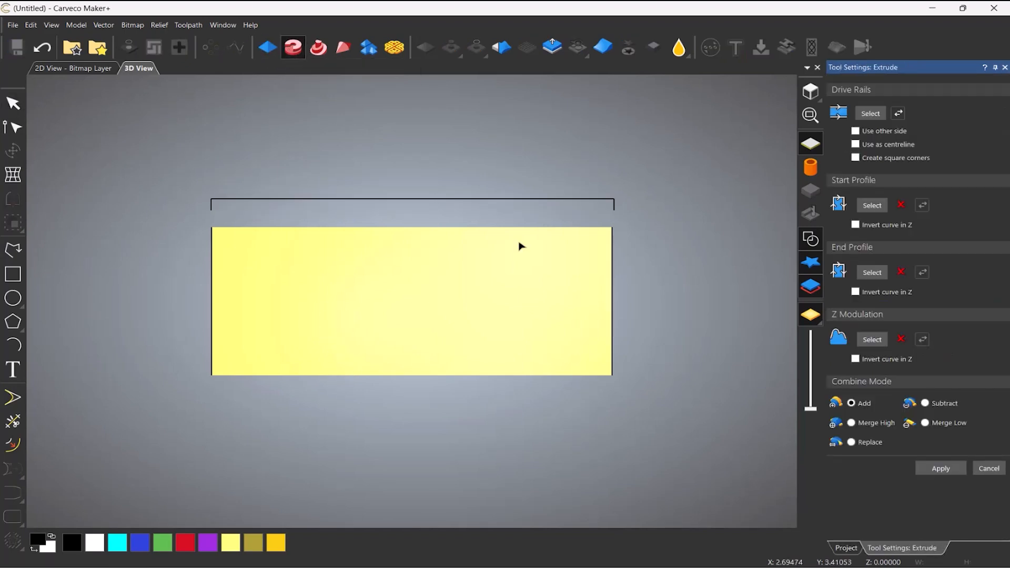
{"action": "left_click_drag", "start_coordinate": [676, 270], "coordinate": [213, 304]}
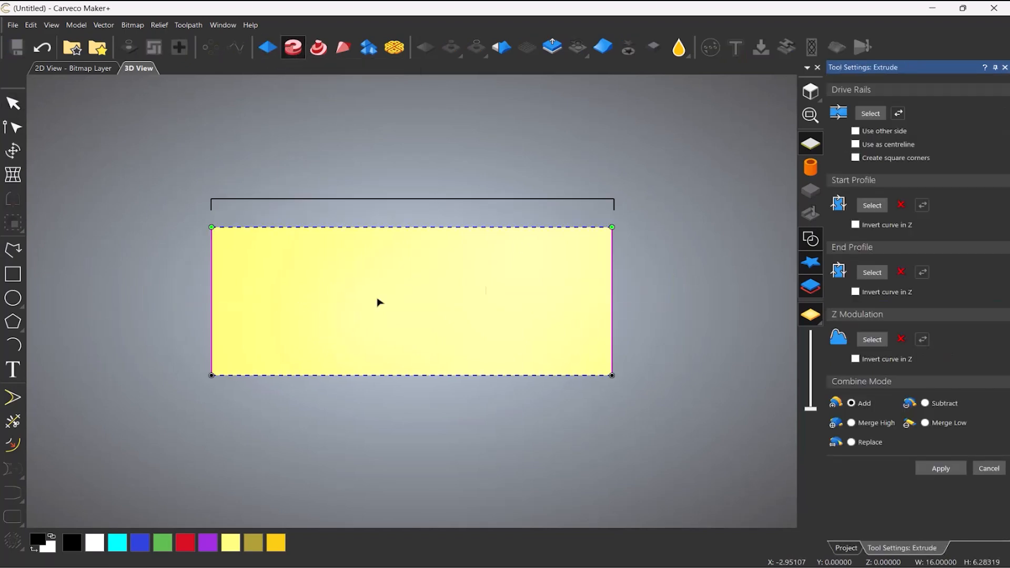
{"action": "left_click", "coordinate": [871, 113]}
{"action": "left_click_drag", "start_coordinate": [616, 180], "coordinate": [552, 209]}
{"action": "left_click", "coordinate": [878, 208]}
{"action": "left_click_drag", "start_coordinate": [515, 425], "coordinate": [590, 290]}
{"action": "left_click_drag", "start_coordinate": [635, 221], "coordinate": [623, 215]}
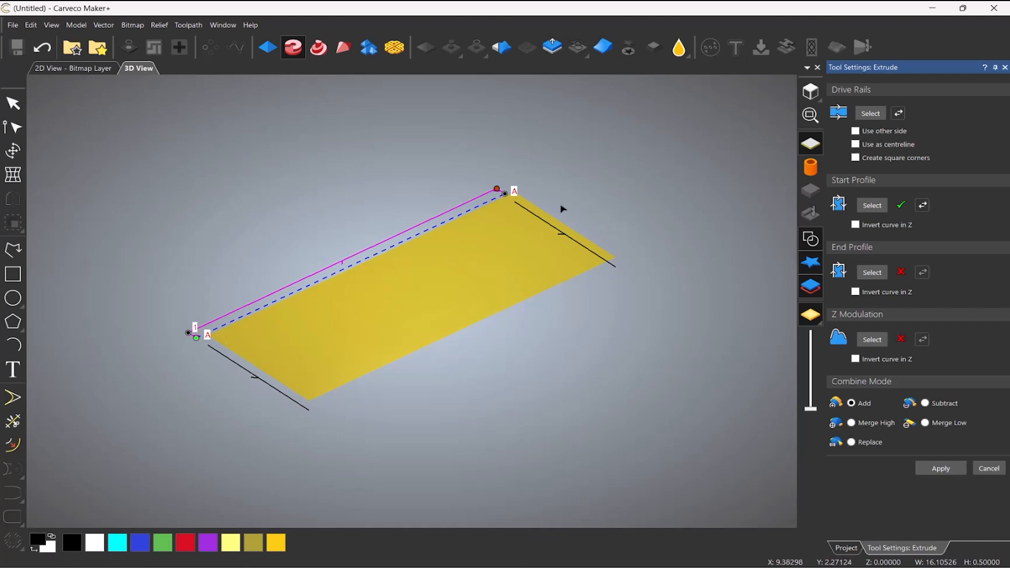
- Check the model's wrapped relief diameter and display the extruded relief wrapped as a cylinder
{"action": "left_click", "coordinate": [857, 548]}
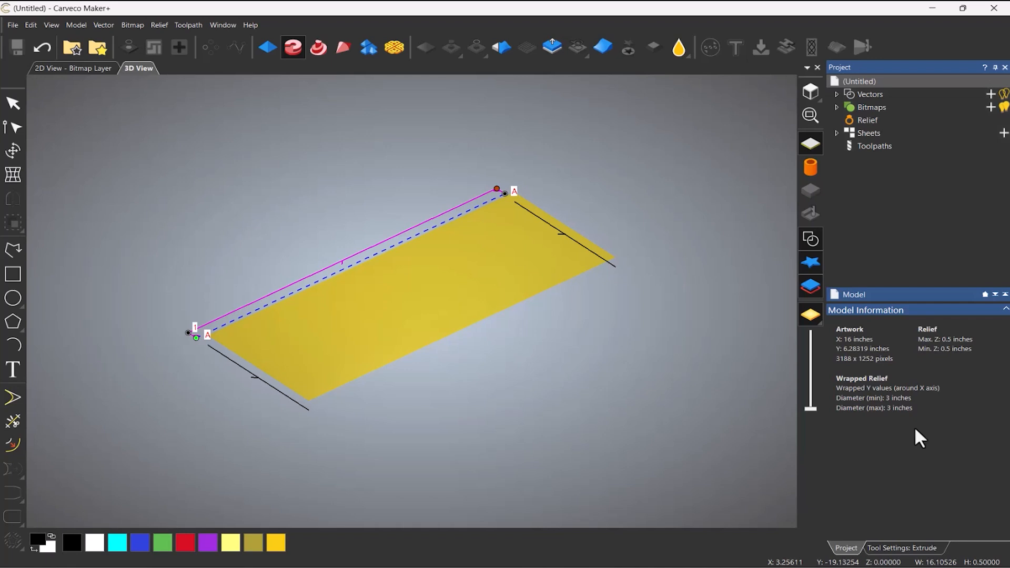
{"action": "left_click", "coordinate": [813, 171]}
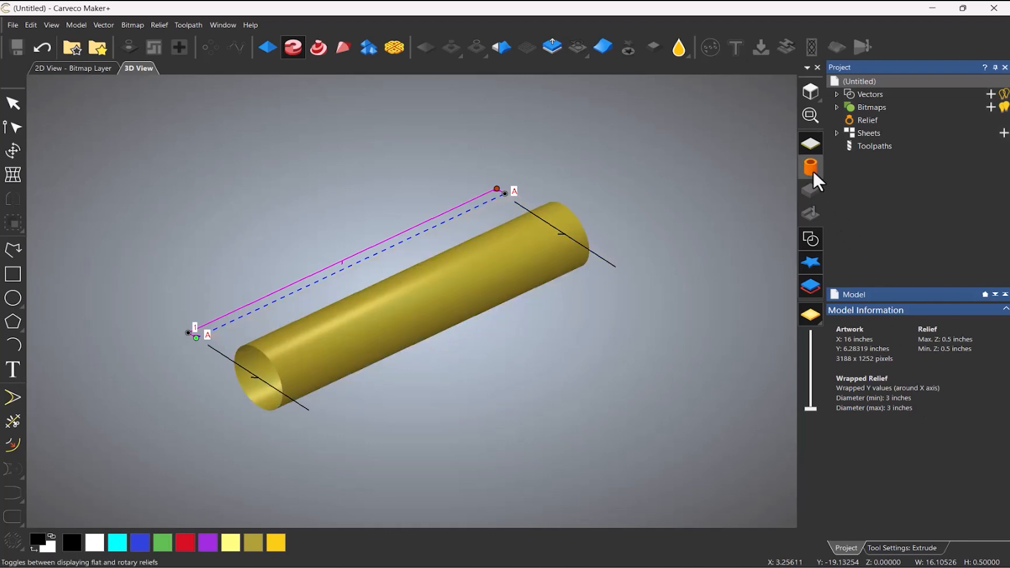
{"action": "scroll", "coordinate": [440, 244], "scroll_direction": "up", "scroll_amount": 3}
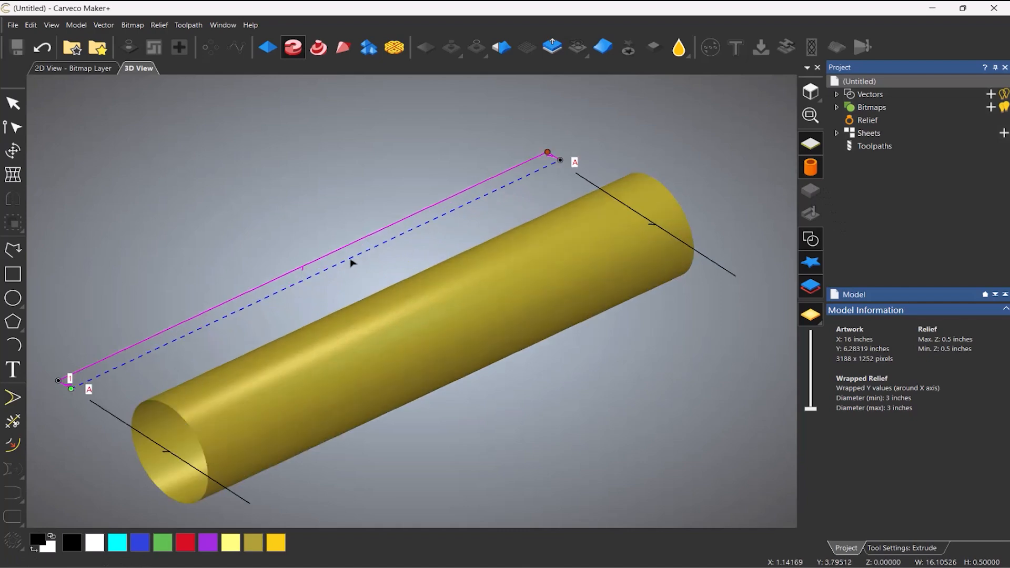
- Add a node near one end of the start profile's outer long span and move it slightly inward to taper the cylinder
{"action": "left_click", "coordinate": [900, 550]}
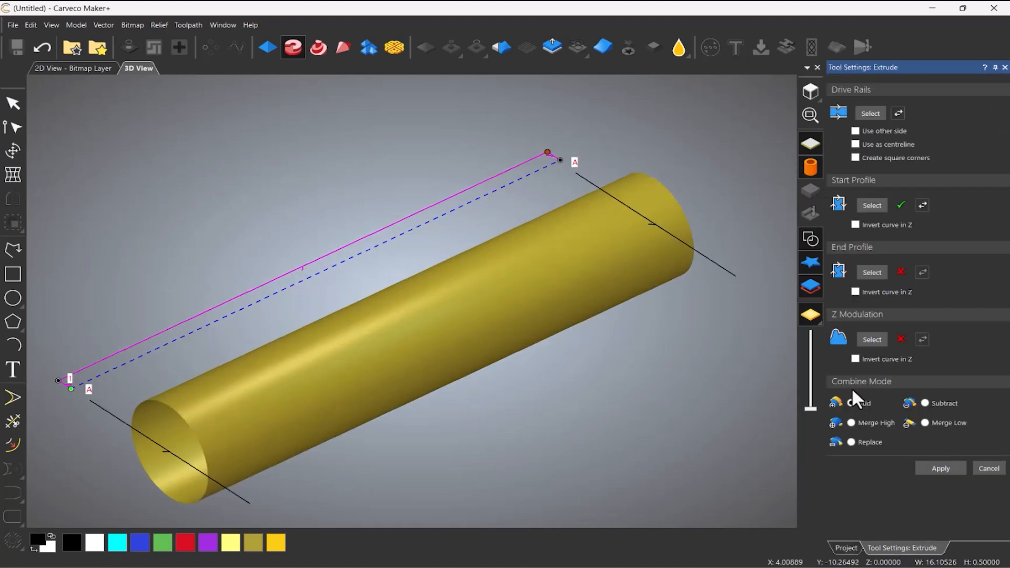
{"action": "left_click", "coordinate": [183, 324]}
{"action": "mouse_move", "coordinate": [184, 326]}
{"action": "left_mouse_down"}
{"action": "mouse_move", "coordinate": [192, 330]}
{"action": "mouse_move", "coordinate": [136, 268]}
{"action": "mouse_move", "coordinate": [179, 332]}
{"action": "left_mouse_up"}
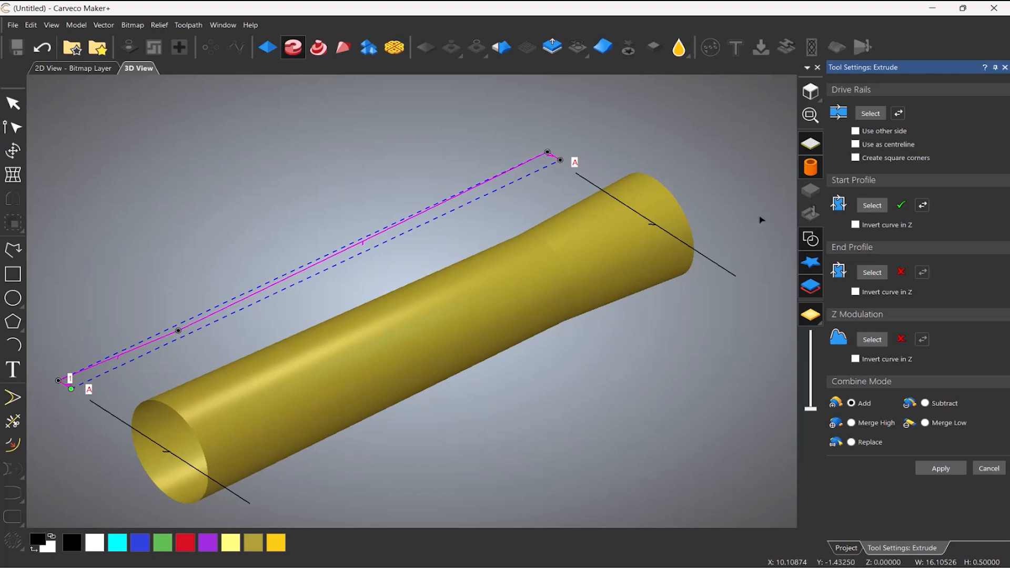
- Extrude from the other side of the drive rails and move the smoothed profile node close to the end to form a rim
{"action": "left_click", "coordinate": [856, 131]}
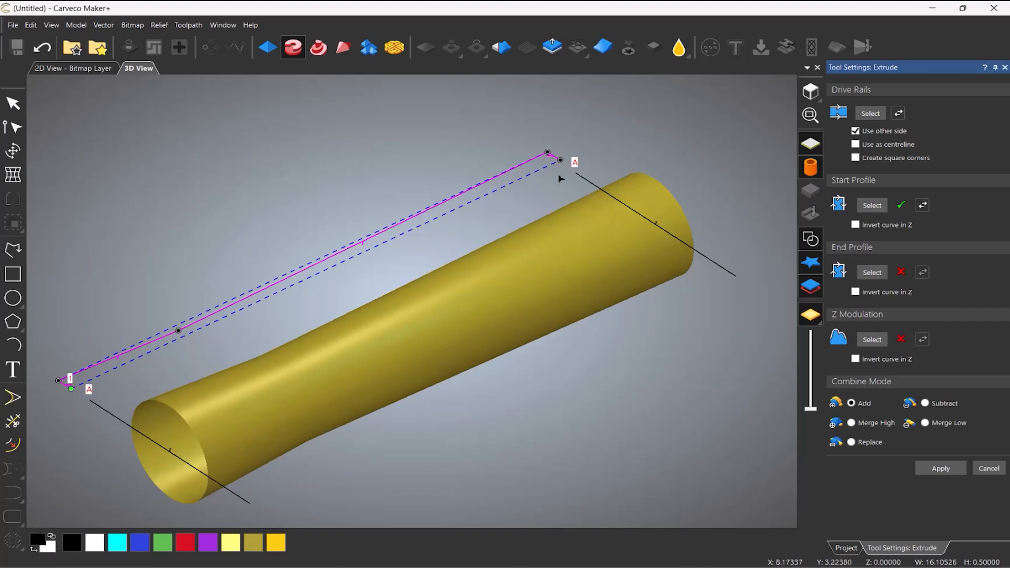
{"action": "mouse_move", "coordinate": [174, 336]}
{"action": "left_mouse_down"}
{"action": "mouse_move", "coordinate": [136, 288]}
{"action": "mouse_move", "coordinate": [177, 334]}
{"action": "left_mouse_up"}
{"action": "key", "text": "s"}
{"action": "left_click_drag", "start_coordinate": [177, 335], "coordinate": [105, 368]}
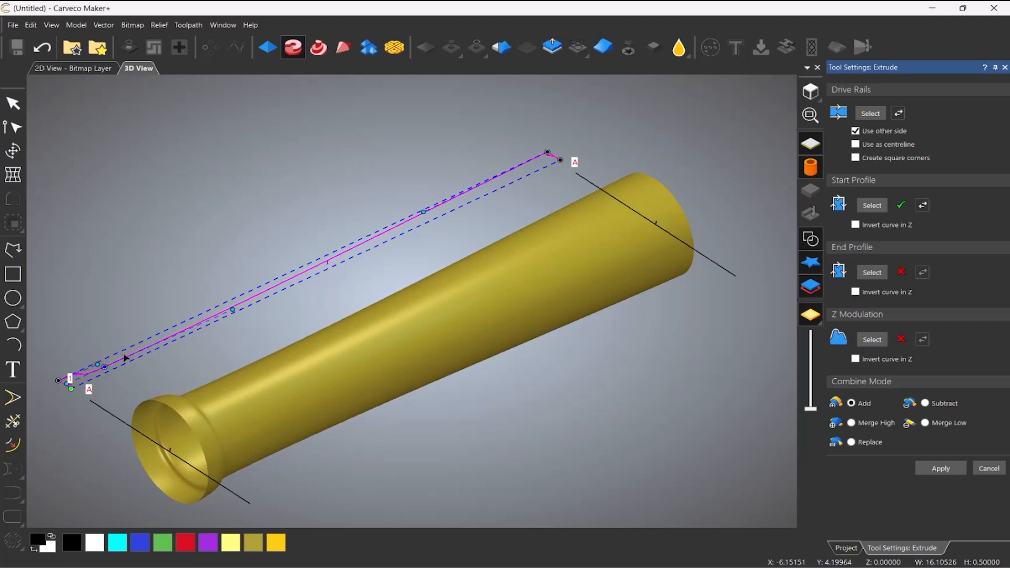
- Insert nodes near the profile's opposite end to form a matching rim, and bend the long middle span into a gentle flare
{"action": "key", "text": "i"}
{"action": "key", "text": "Escape"}
{"action": "left_click", "coordinate": [491, 182]}
{"action": "mouse_move", "coordinate": [518, 168]}
{"action": "left_mouse_down"}
{"action": "mouse_move", "coordinate": [513, 158]}
{"action": "mouse_move", "coordinate": [527, 155]}
{"action": "mouse_move", "coordinate": [540, 167]}
{"action": "mouse_move", "coordinate": [527, 165]}
{"action": "left_mouse_up"}
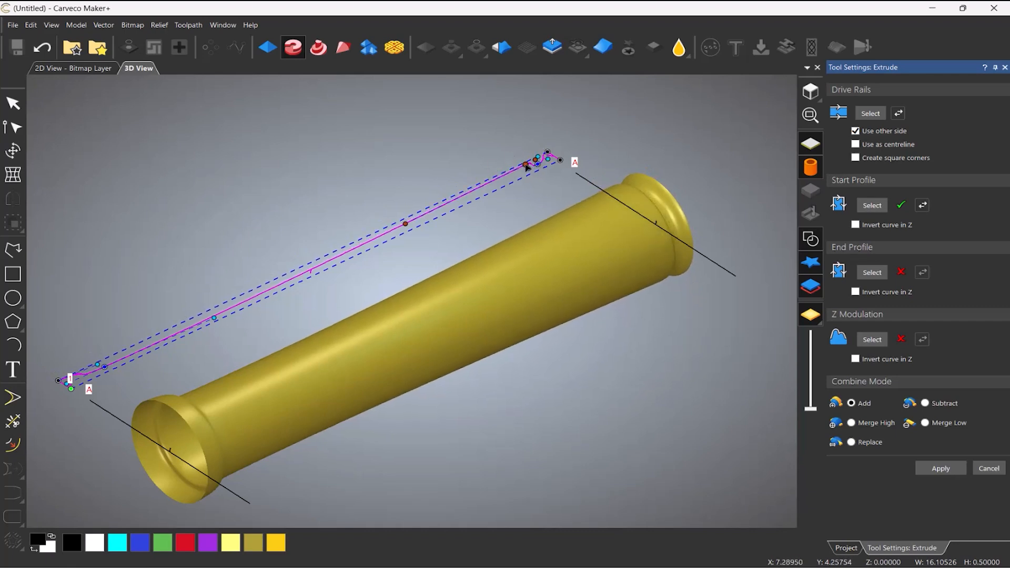
{"action": "left_click_drag", "start_coordinate": [405, 223], "coordinate": [516, 180]}
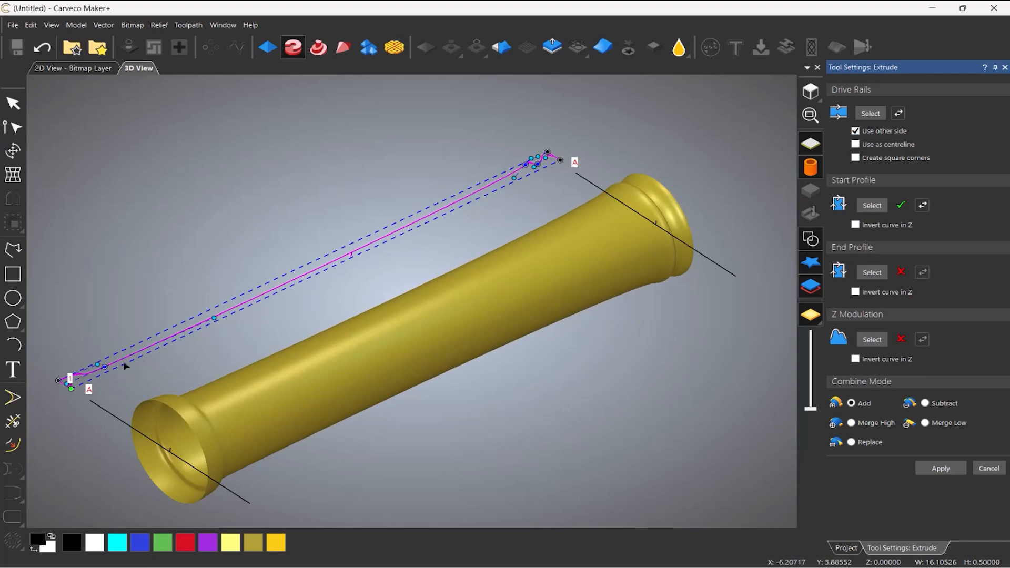
{"action": "left_click", "coordinate": [214, 318]}
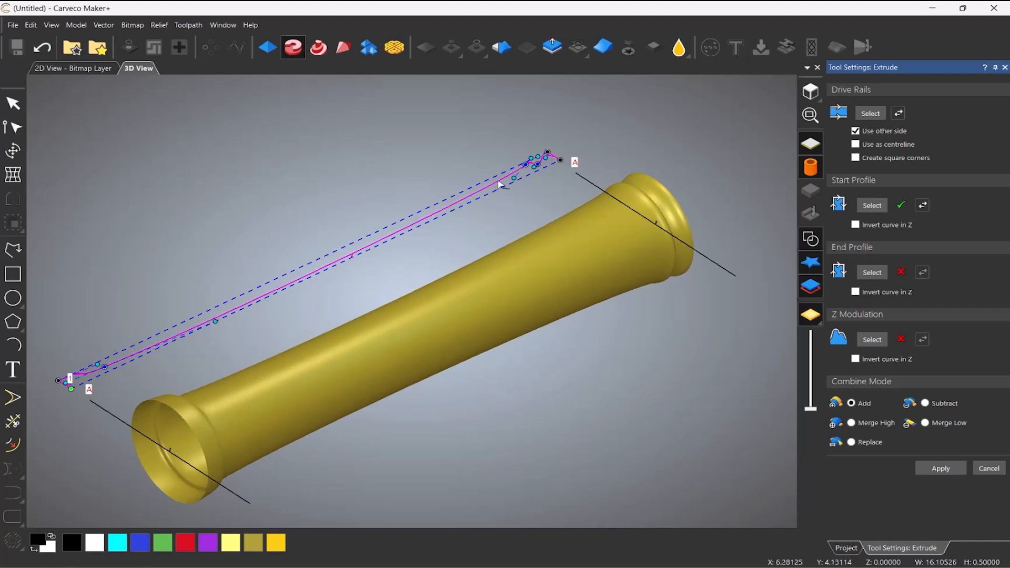
- Insert extra nodes just inside both rims of the profile and offset them slightly to form a decorative ring near each end
{"action": "key", "text": "i"}
{"action": "key", "text": "i"}
{"action": "left_click_drag", "start_coordinate": [503, 179], "coordinate": [504, 181]}
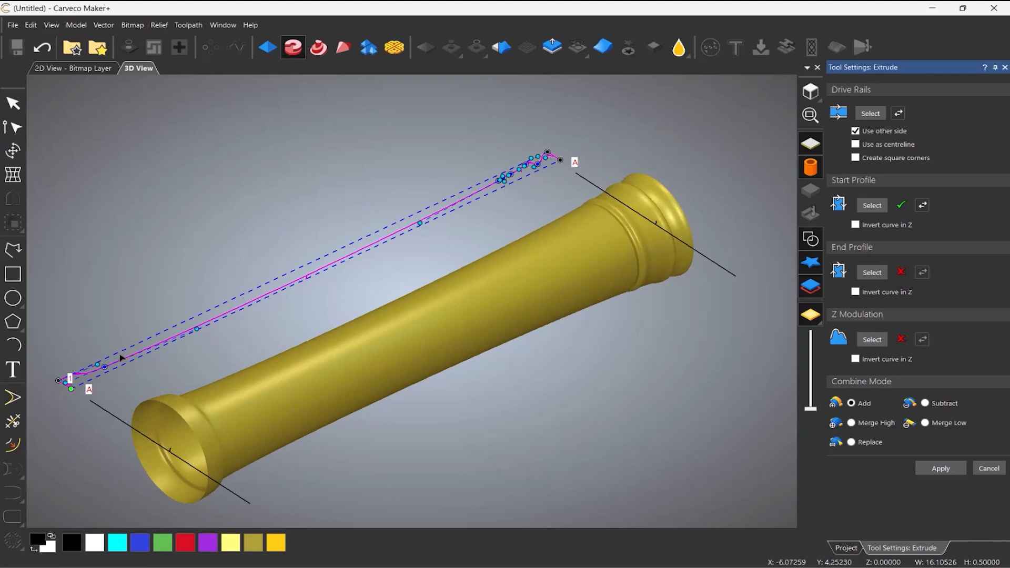
{"action": "key", "text": "i"}
{"action": "key", "text": "i"}
{"action": "left_click_drag", "start_coordinate": [129, 361], "coordinate": [129, 355]}
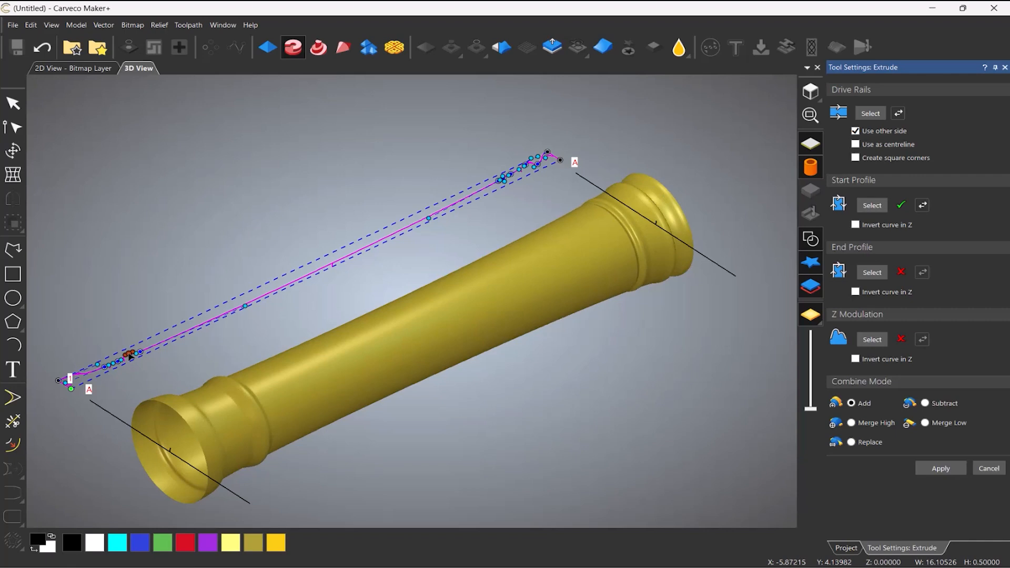
{"action": "mouse_move", "coordinate": [130, 356]}
{"action": "left_mouse_down"}
{"action": "mouse_move", "coordinate": [217, 314]}
{"action": "mouse_move", "coordinate": [334, 233]}
{"action": "mouse_move", "coordinate": [300, 195]}
{"action": "mouse_move", "coordinate": [153, 226]}
{"action": "mouse_move", "coordinate": [118, 310]}
{"action": "mouse_move", "coordinate": [127, 358]}
{"action": "left_mouse_up"}
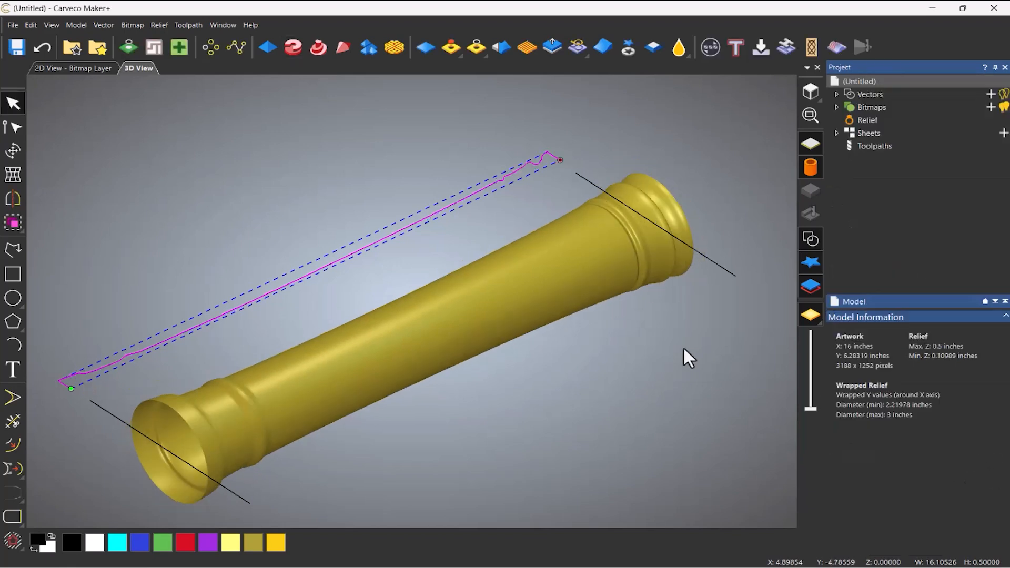
- Delete all the vectors used for the drive rails and the extrusion profile
{"action": "left_click", "coordinate": [644, 138]}
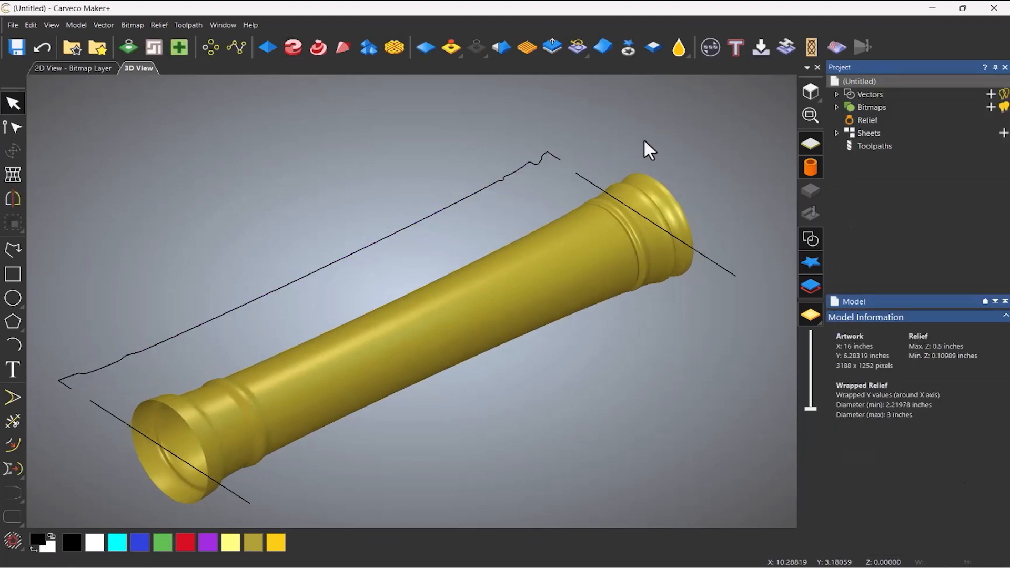
{"action": "key", "text": "ctrl+a"}
{"action": "key", "text": "Delete"}
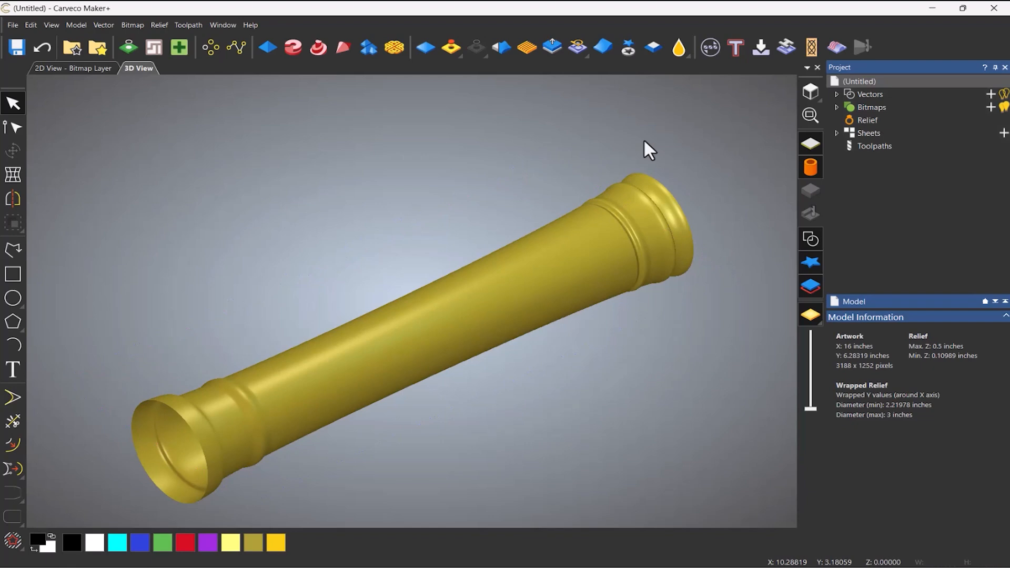
- Show the relief flat from above and draw a rectangle about 1.3 by 7.7 inches across it, beside the narrower end's ring
{"action": "left_click_drag", "start_coordinate": [609, 353], "coordinate": [501, 303]}
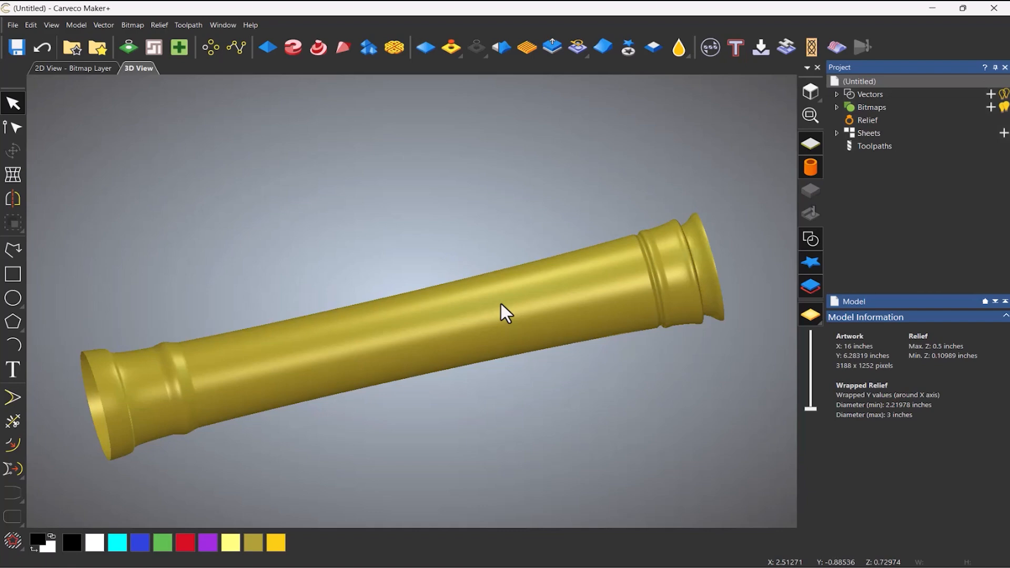
{"action": "left_click", "coordinate": [810, 169]}
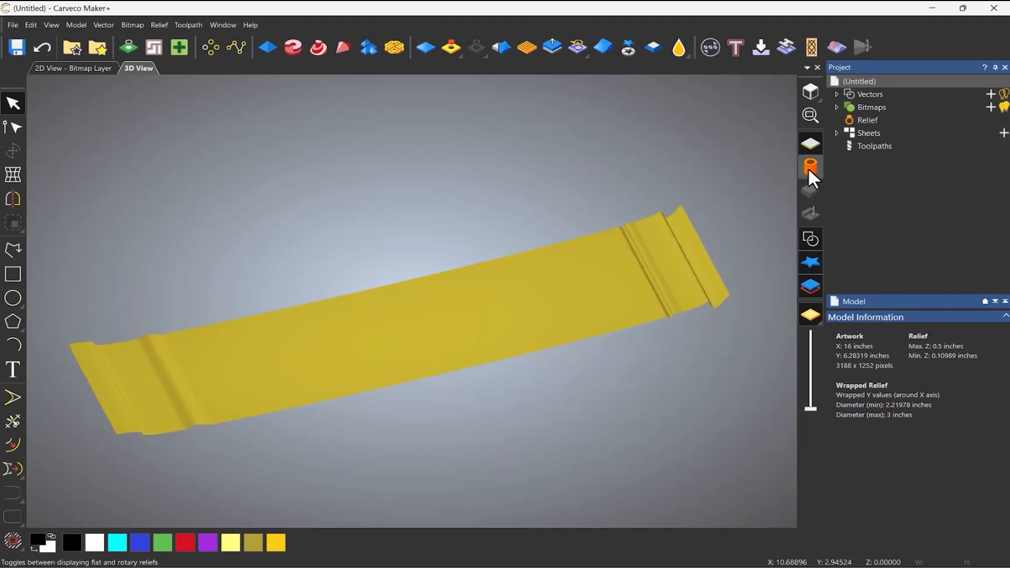
{"action": "left_click", "coordinate": [810, 93]}
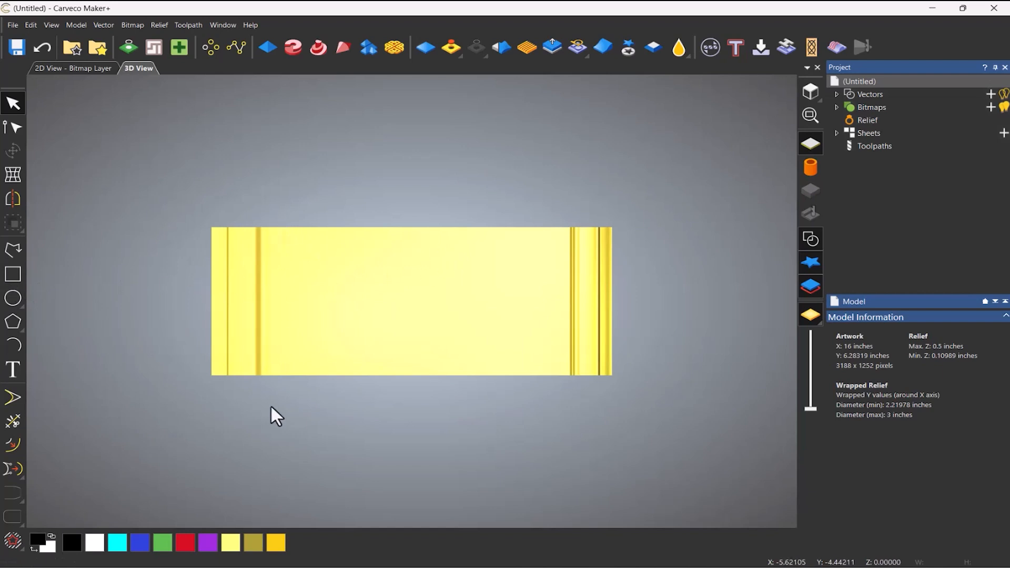
{"action": "left_click", "coordinate": [16, 276]}
{"action": "left_click_drag", "start_coordinate": [272, 211], "coordinate": [305, 395]}
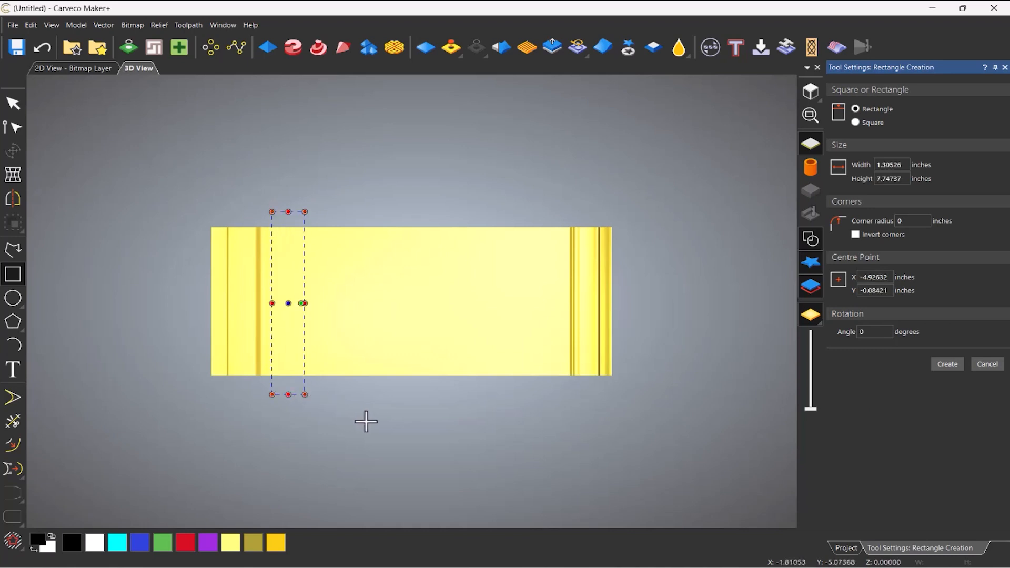
{"action": "key", "text": "Return"}
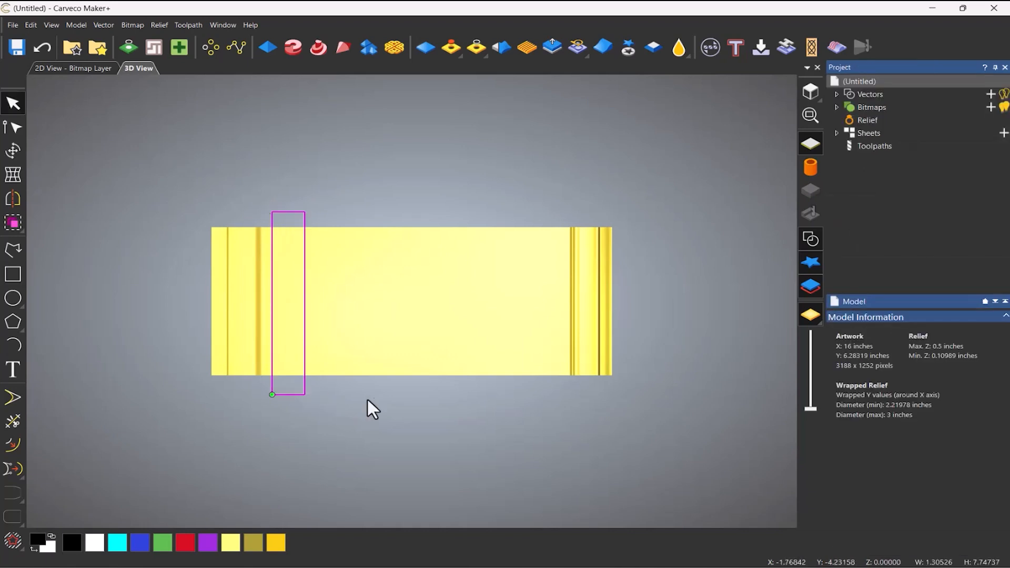
- Set up a plane shape from the rectangle with a start height of 0.1 inches and inspect the raised band on the wrapped relief
{"action": "left_click", "coordinate": [269, 45]}
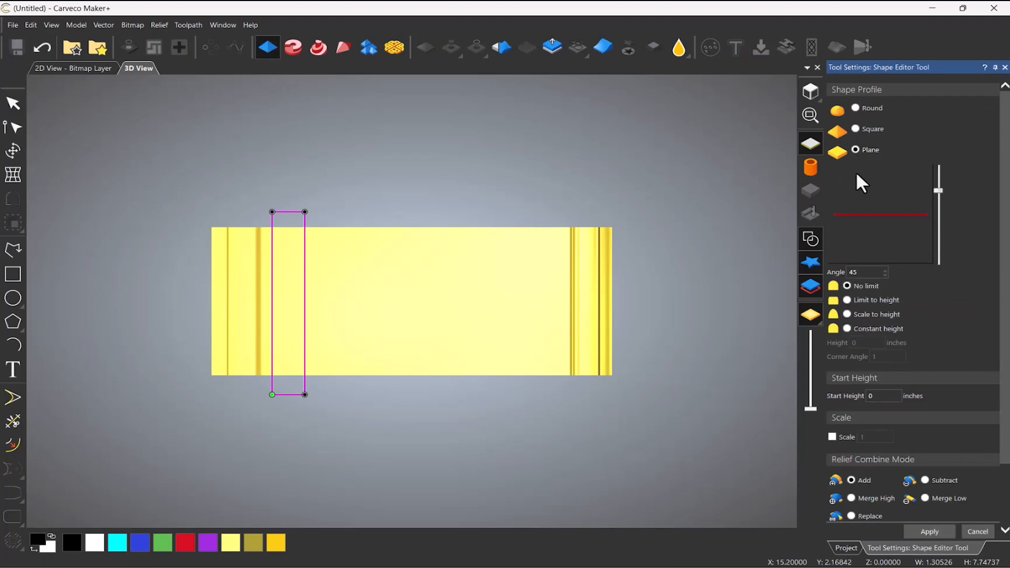
{"action": "left_click", "coordinate": [877, 396]}
{"action": "type", "text": ".1"}
{"action": "left_click_drag", "start_coordinate": [417, 381], "coordinate": [465, 220]}
{"action": "left_click", "coordinate": [817, 238]}
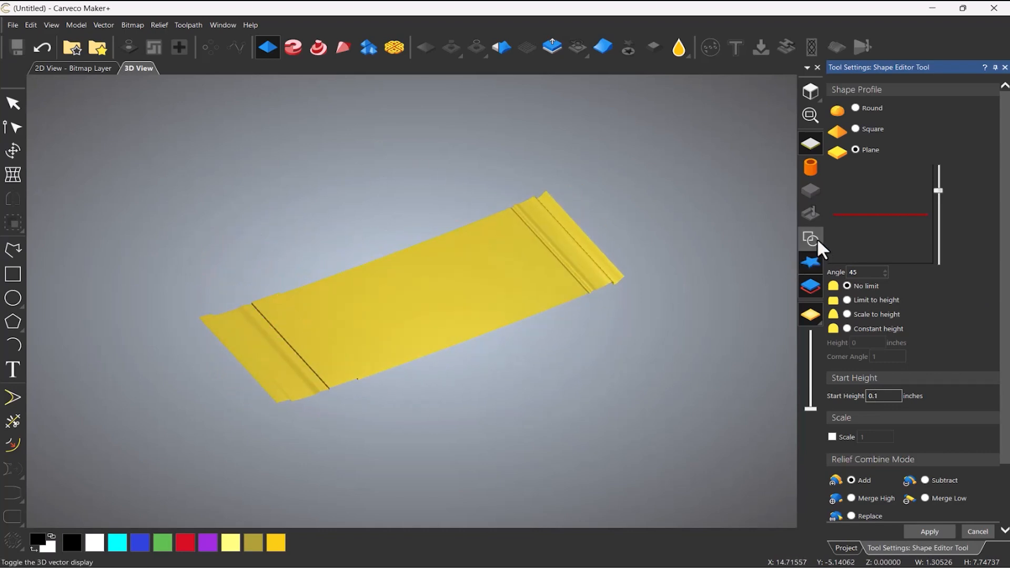
{"action": "left_click", "coordinate": [817, 238]}
{"action": "left_click", "coordinate": [817, 238]}
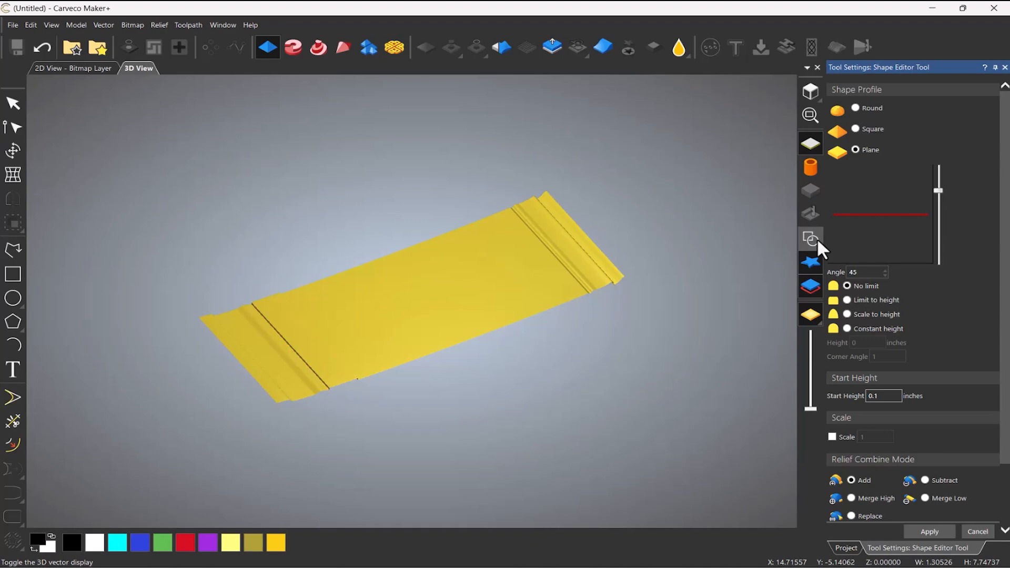
{"action": "left_click", "coordinate": [817, 168]}
{"action": "scroll", "coordinate": [323, 332], "scroll_direction": "up", "scroll_amount": 6}
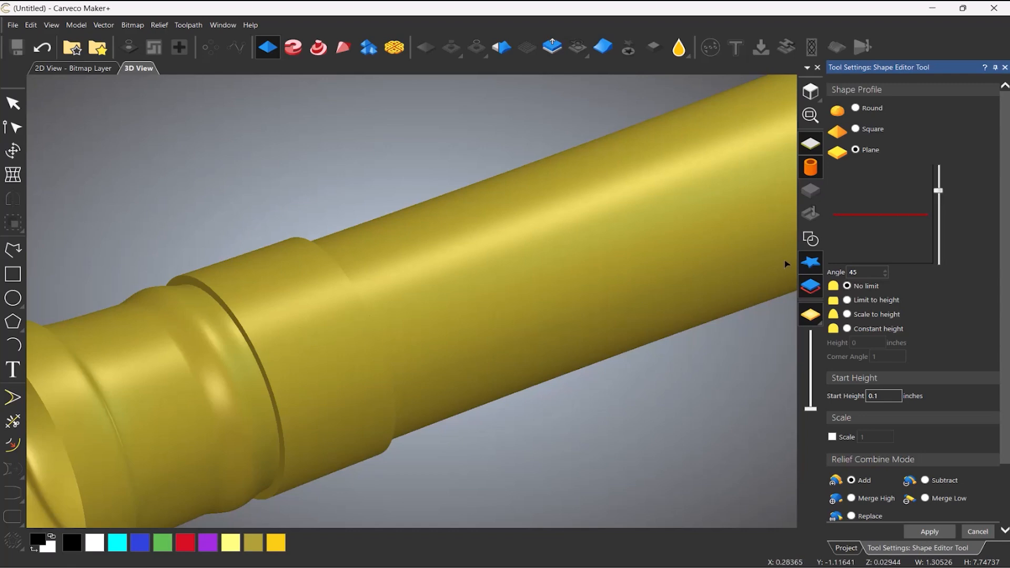
{"action": "left_click", "coordinate": [809, 237]}
{"action": "scroll", "coordinate": [343, 345], "scroll_direction": "down", "scroll_amount": 2}
{"action": "scroll", "coordinate": [342, 346], "scroll_direction": "down", "scroll_amount": 1}
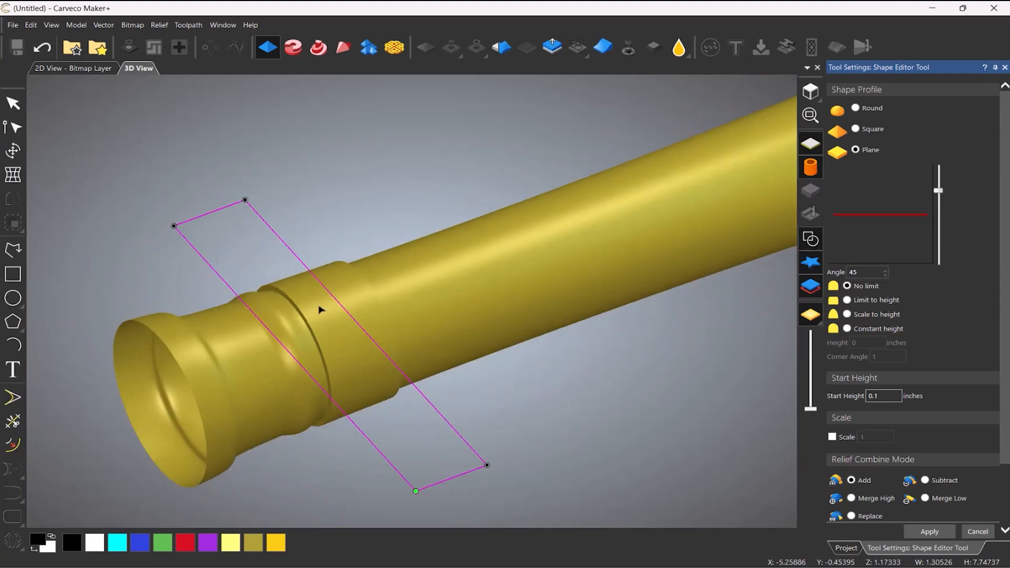
- Move the two rectangle nodes on the shaft side inward to narrow the band, and finish shape editing with the band kept
{"action": "left_click_drag", "start_coordinate": [207, 174], "coordinate": [553, 483]}
{"action": "left_click_drag", "start_coordinate": [489, 465], "coordinate": [613, 460]}
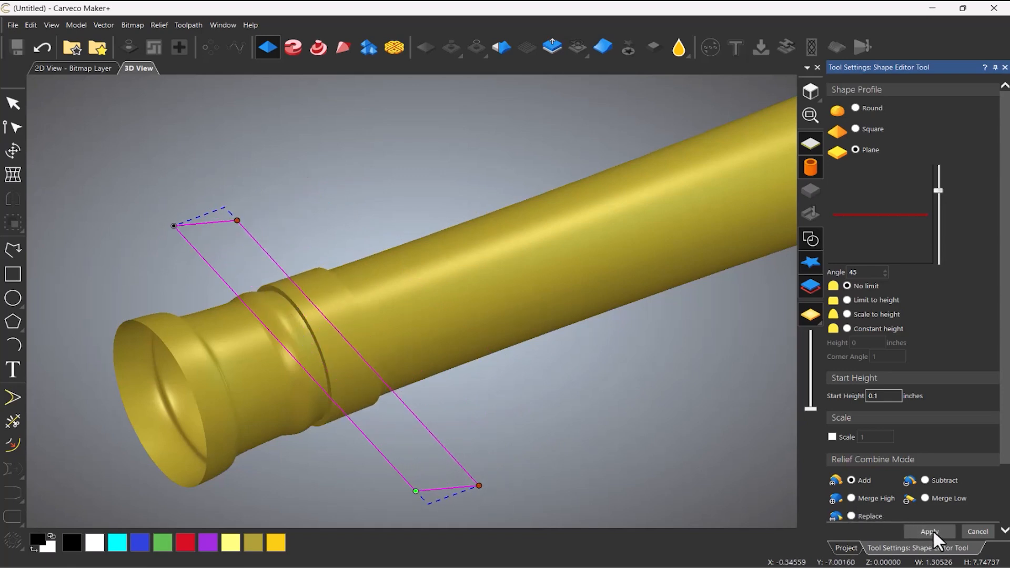
{"action": "left_click", "coordinate": [977, 532]}
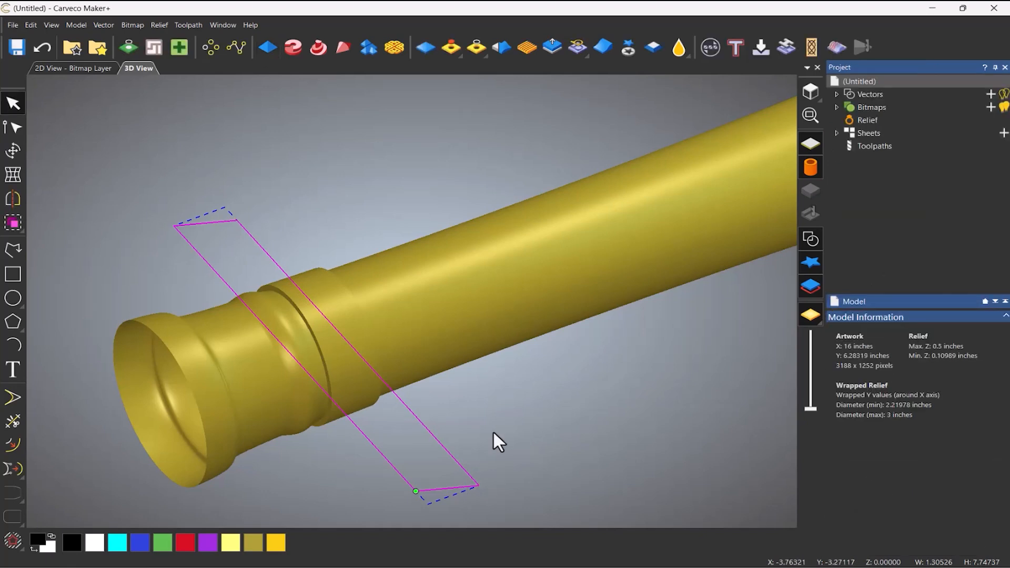
{"action": "left_click", "coordinate": [420, 485]}
{"action": "left_click", "coordinate": [590, 412]}
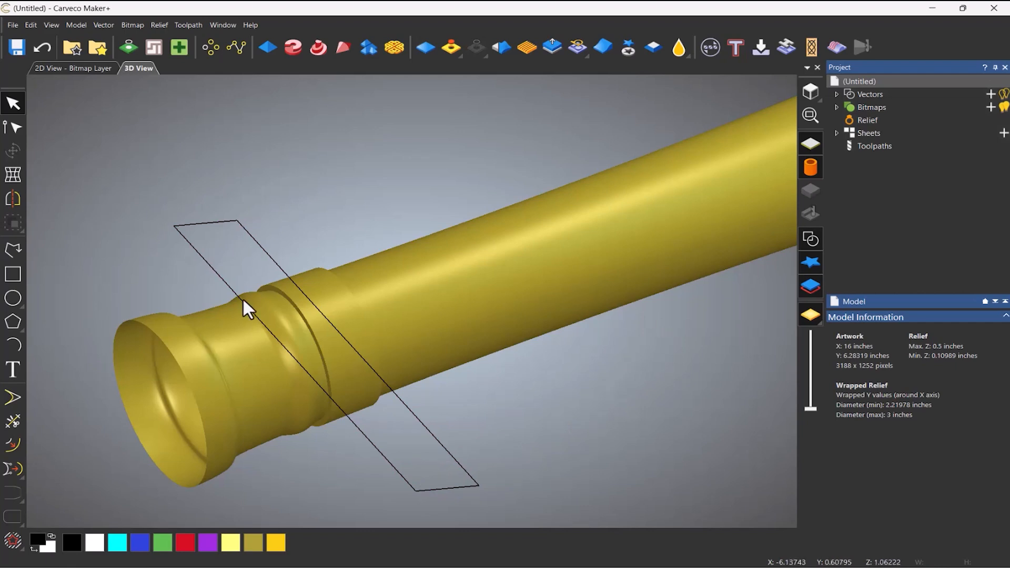
- Create the text ASHCROFT in the KIONA Bold font on the flat relief, near the rectangle's band
{"action": "left_click", "coordinate": [811, 168]}
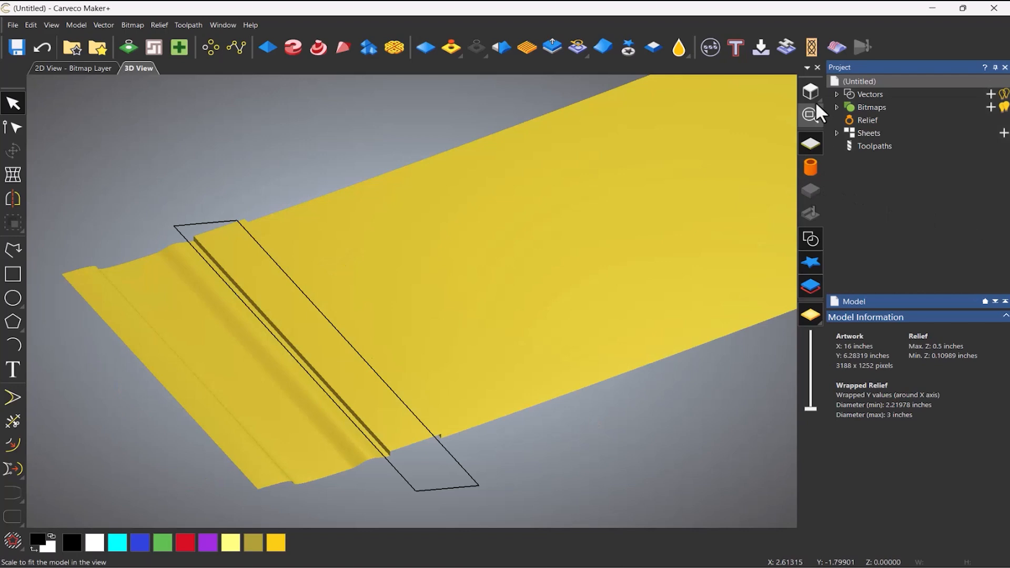
{"action": "left_click", "coordinate": [812, 91]}
{"action": "scroll", "coordinate": [259, 279], "scroll_direction": "up", "scroll_amount": 2}
{"action": "scroll", "coordinate": [263, 282], "scroll_direction": "up", "scroll_amount": 2}
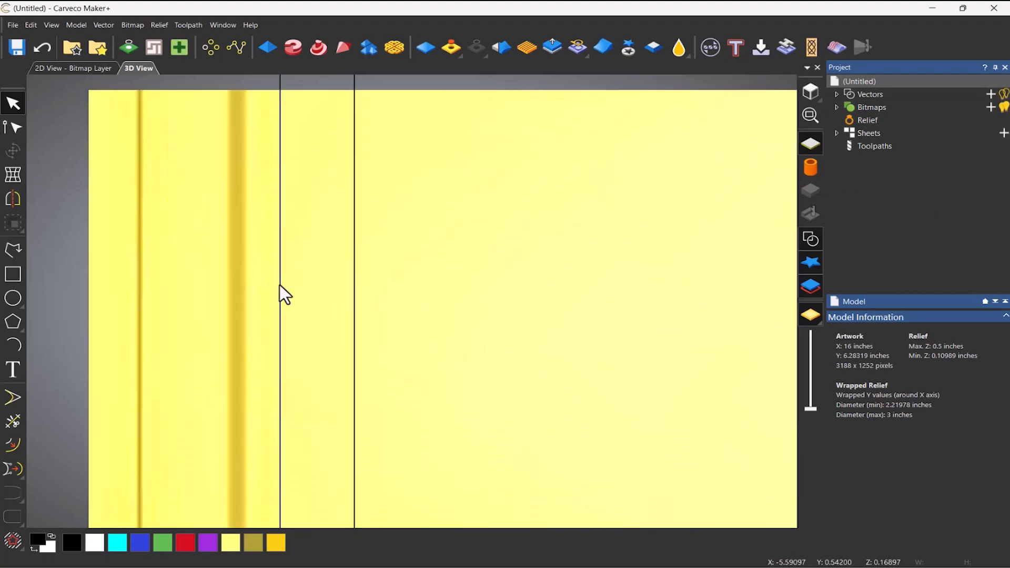
{"action": "left_click", "coordinate": [12, 370]}
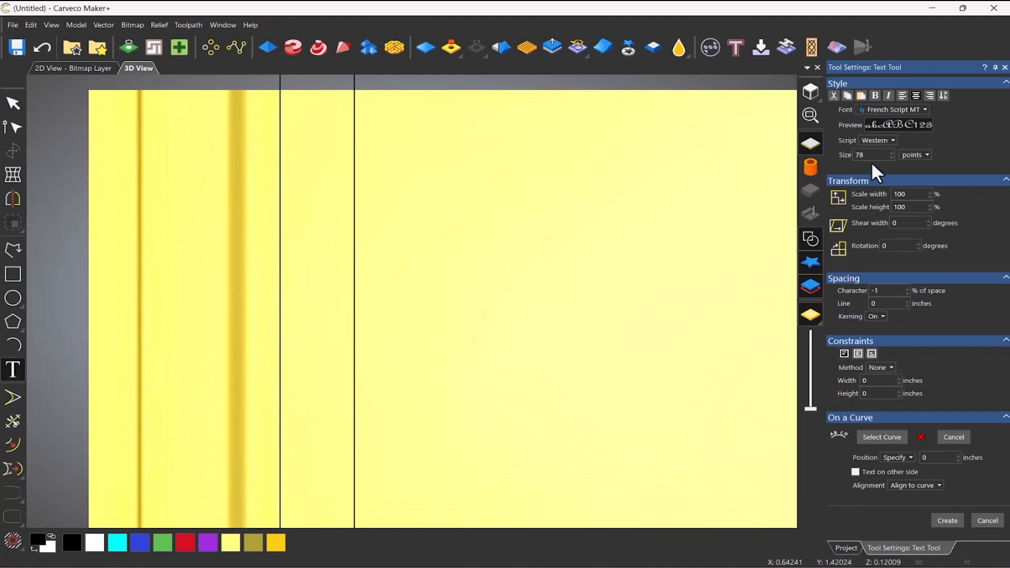
{"action": "left_click", "coordinate": [887, 110]}
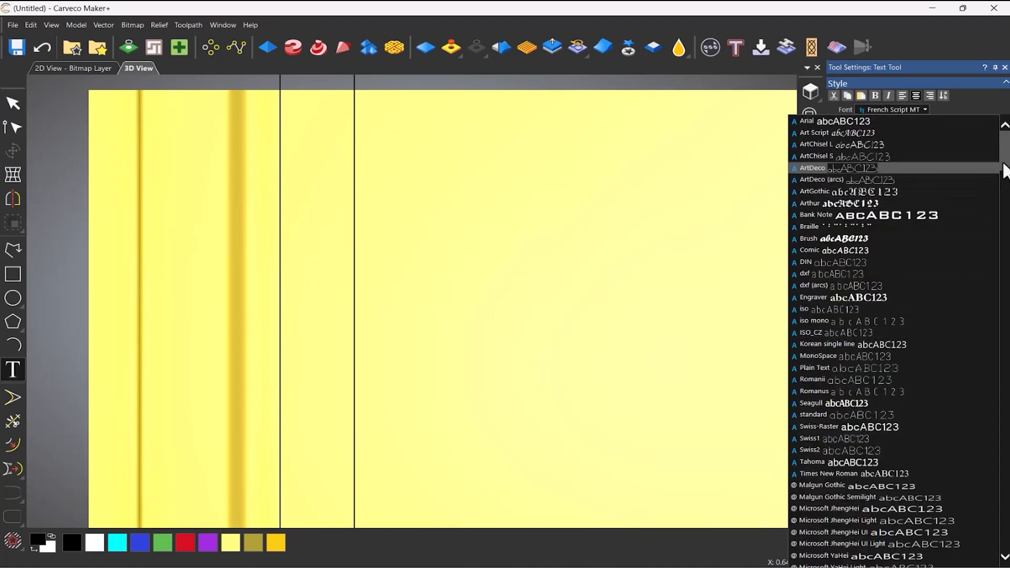
{"action": "left_click_drag", "start_coordinate": [1004, 168], "coordinate": [1005, 323]}
{"action": "scroll", "coordinate": [929, 359], "scroll_direction": "down", "scroll_amount": 15}
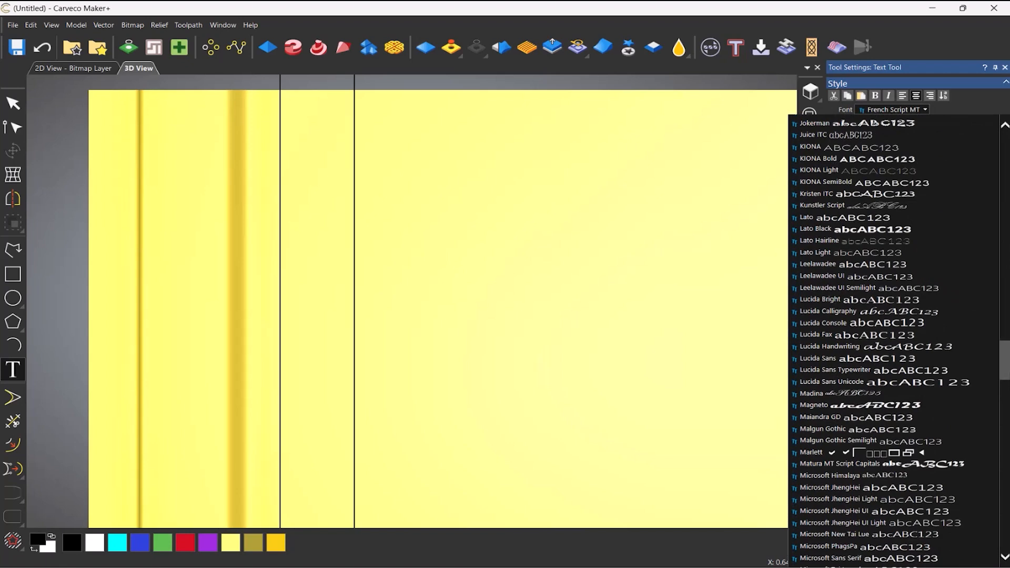
{"action": "left_click", "coordinate": [845, 153]}
{"action": "left_click", "coordinate": [391, 335]}
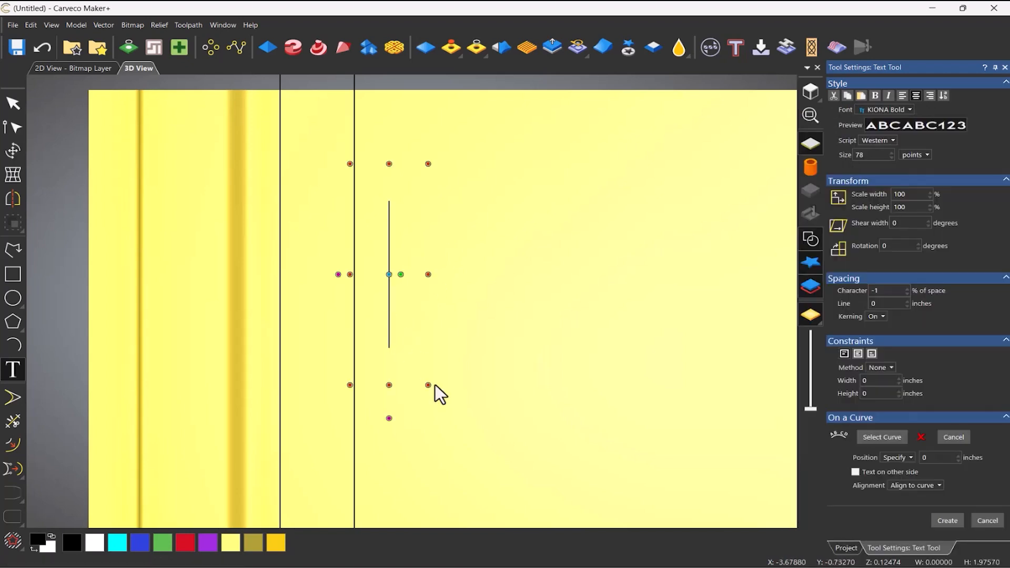
{"action": "type", "text": "ASHCROFT"}
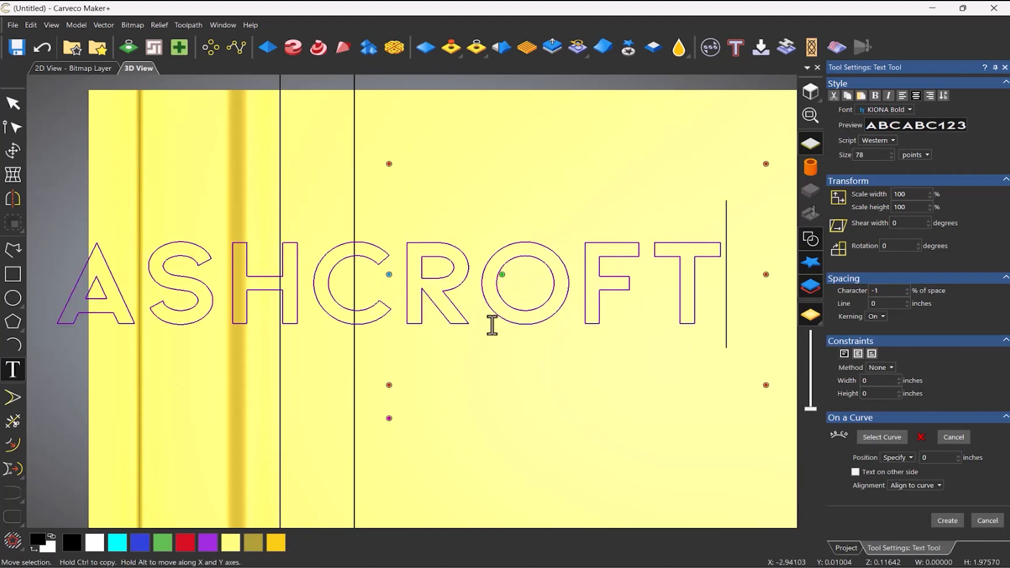
{"action": "left_click", "coordinate": [947, 522]}
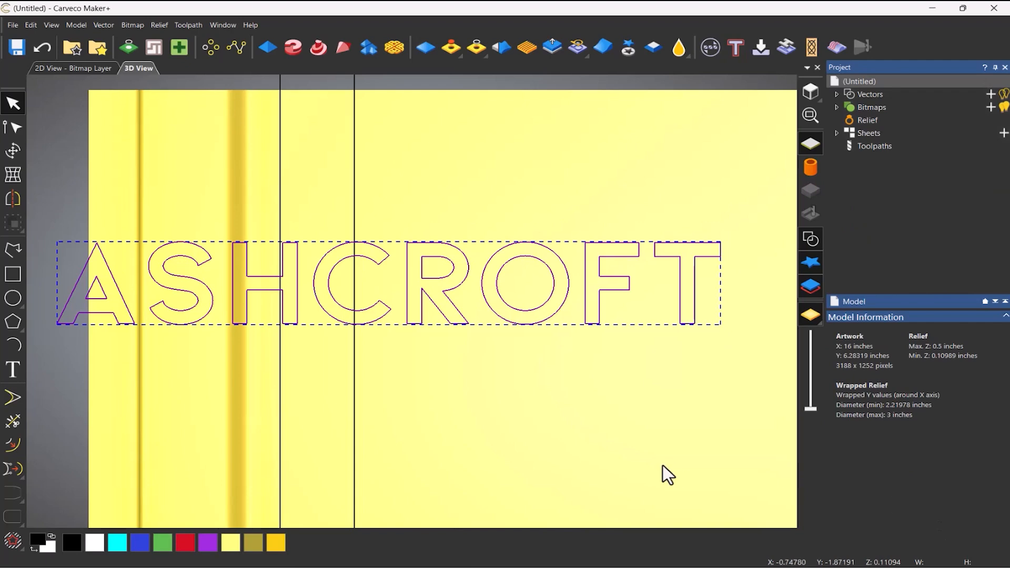
- Rotate the ASHCROFT text by -90 degrees, scale it down to about 0.54 by 4.09 inches and centre it in the model
{"action": "key", "text": "t"}
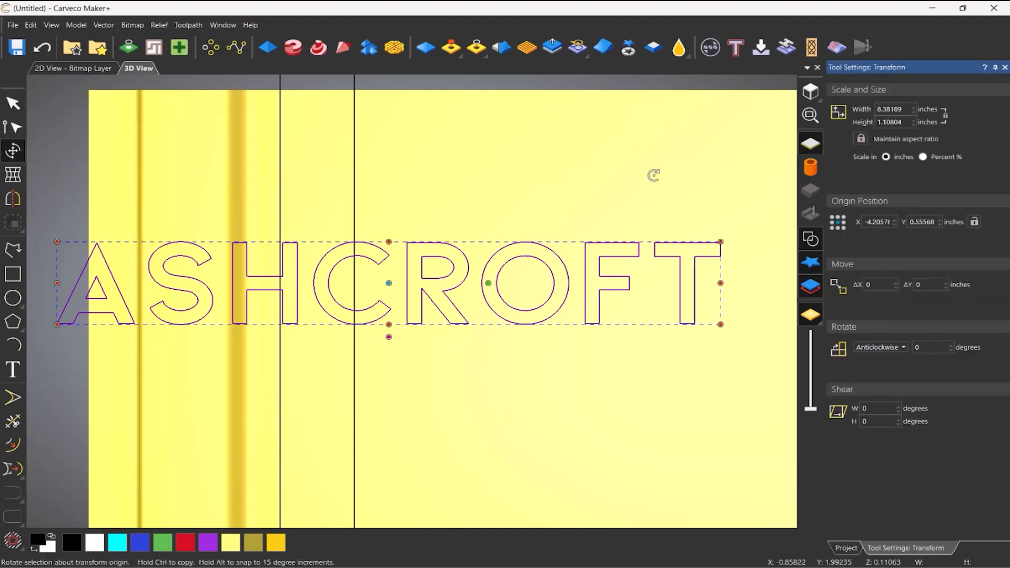
{"action": "left_click_drag", "start_coordinate": [654, 175], "coordinate": [442, 392]}
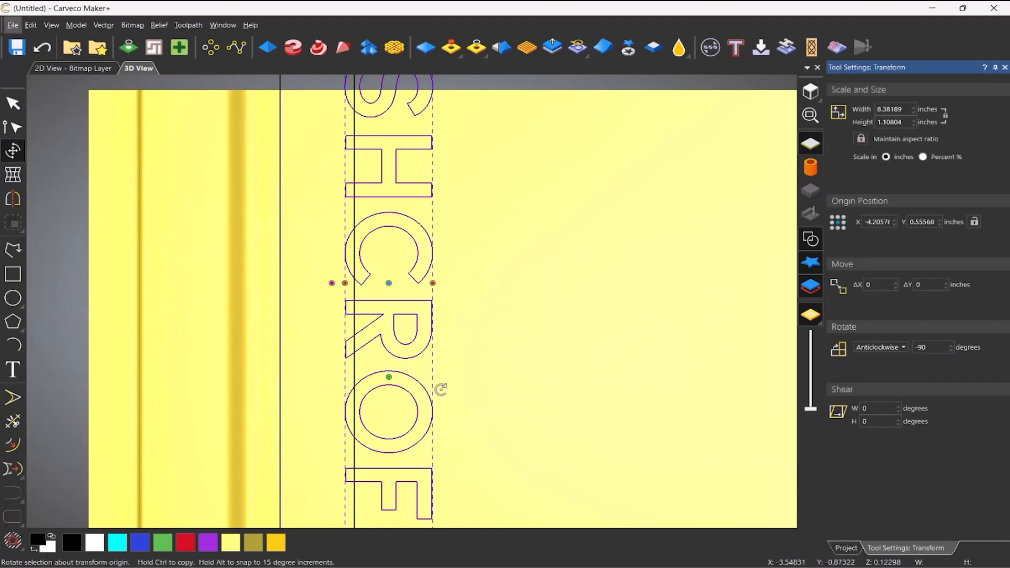
{"action": "scroll", "coordinate": [442, 392], "scroll_direction": "down", "scroll_amount": 4}
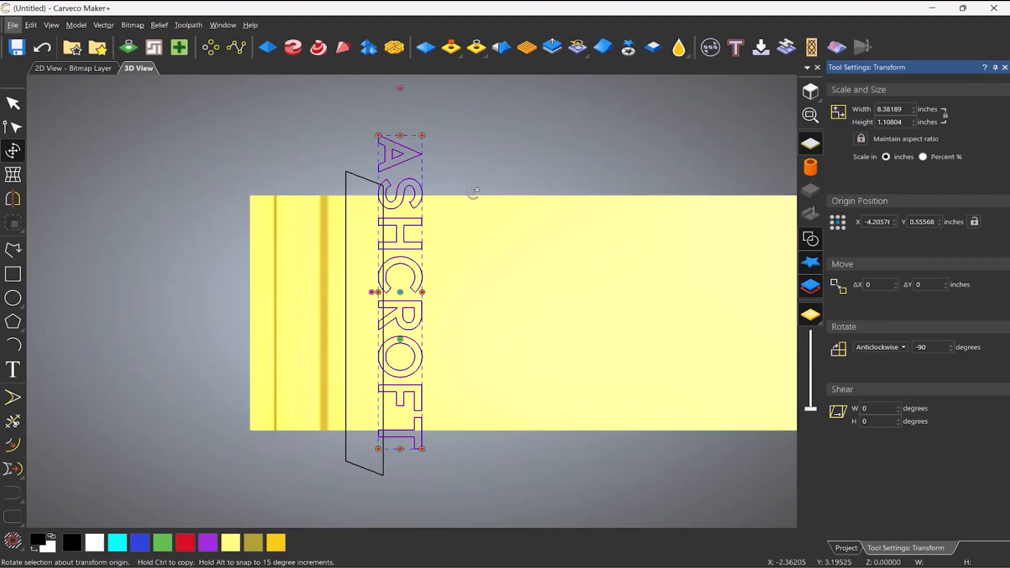
{"action": "left_click_drag", "start_coordinate": [423, 136], "coordinate": [411, 264]}
{"action": "key", "text": "F9"}
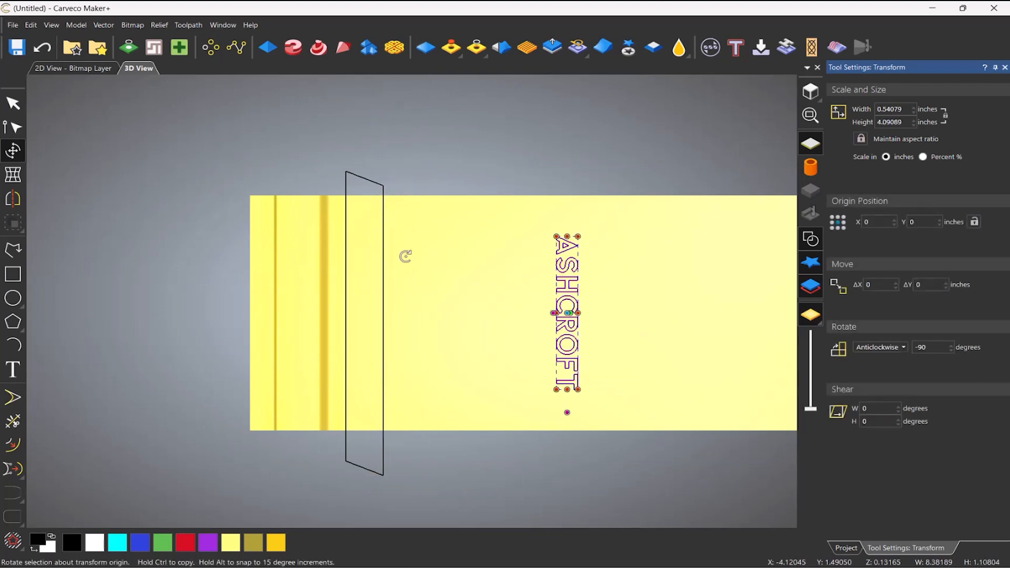
- Move the ASHCROFT text inside the band rectangle and shape it with a square profile at 45 degrees in Add mode
{"action": "left_click_drag", "start_coordinate": [569, 342], "coordinate": [369, 342]}
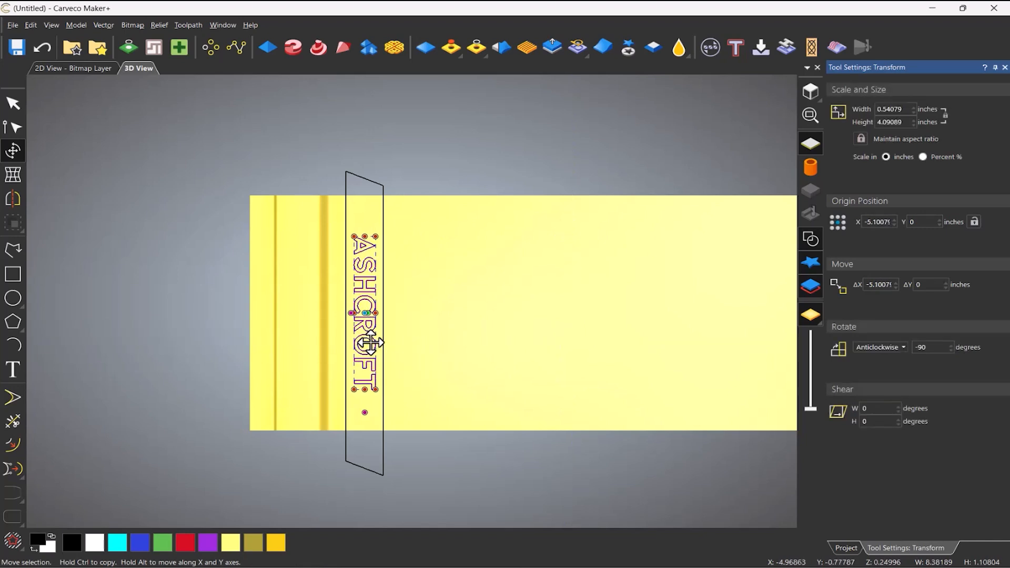
{"action": "left_click", "coordinate": [437, 325]}
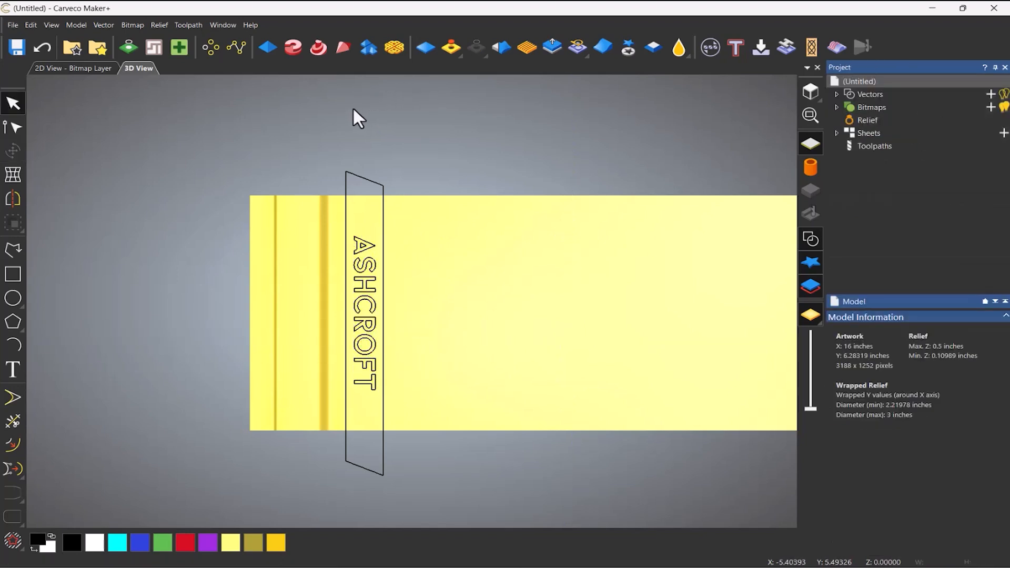
{"action": "left_click", "coordinate": [263, 49]}
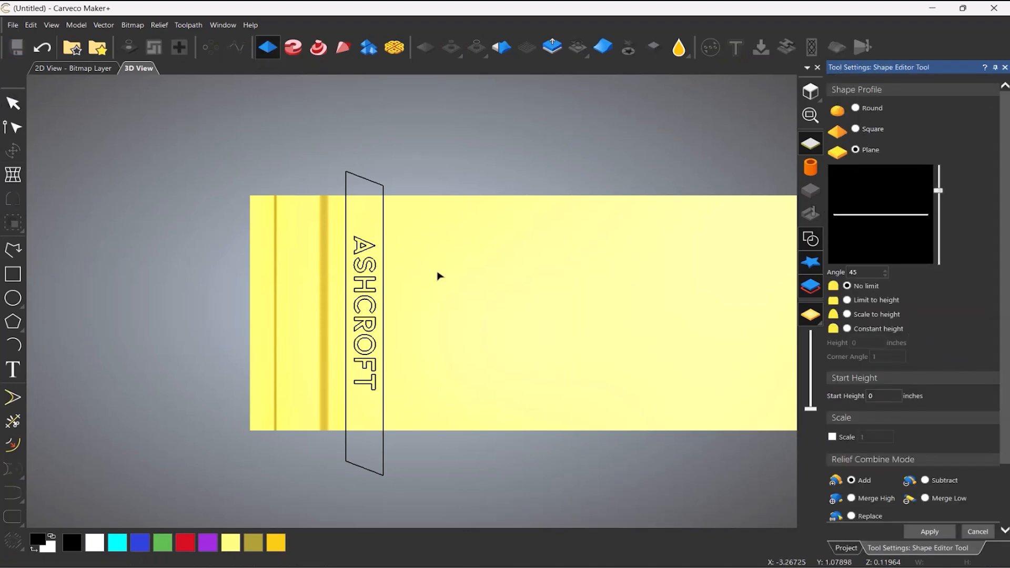
{"action": "left_click", "coordinate": [372, 282]}
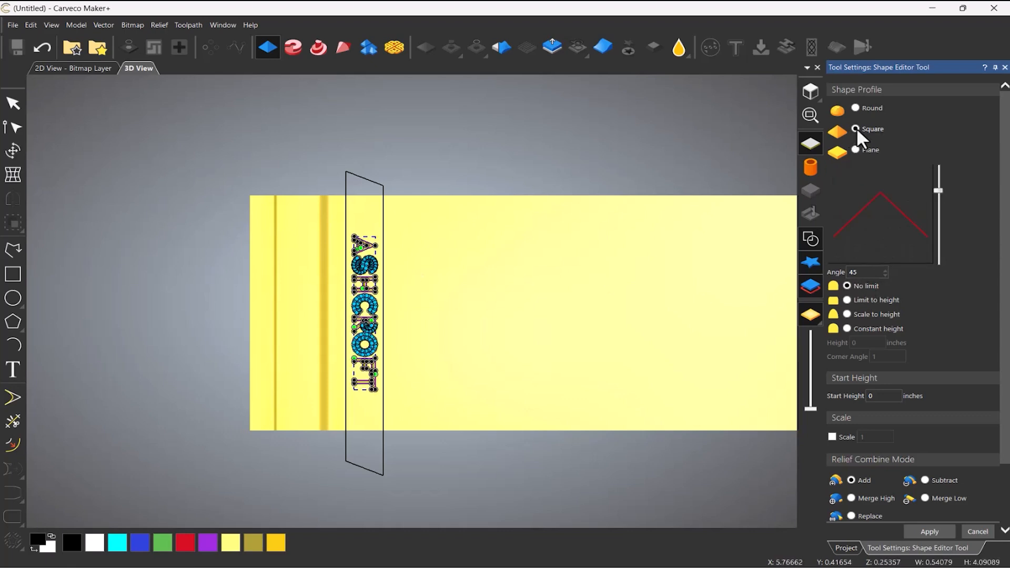
- Hide the vectors and examine the raised ASHCROFT lettering on the flat relief and on the wrapped relief
{"action": "left_click", "coordinate": [811, 240]}
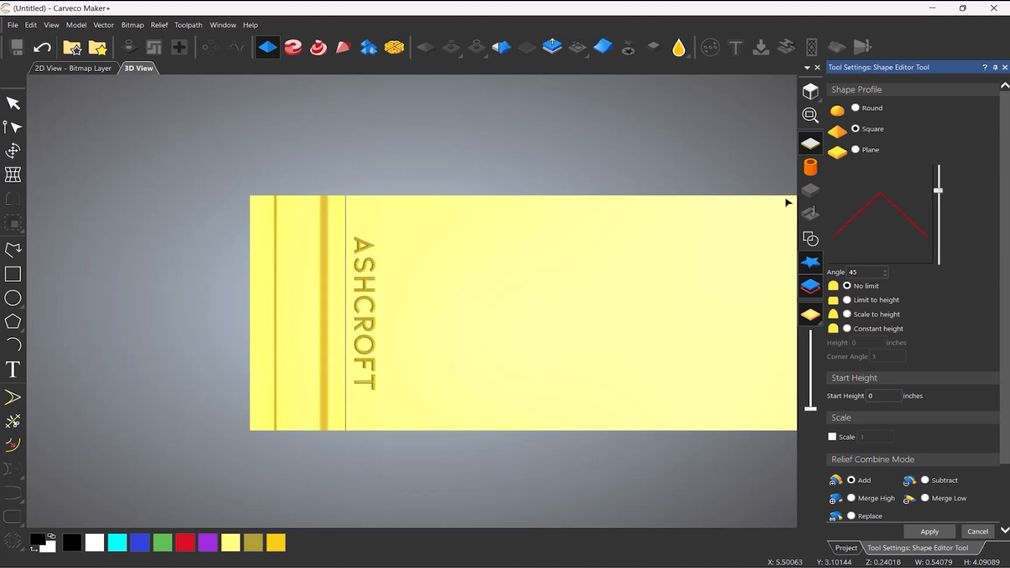
{"action": "scroll", "coordinate": [421, 342], "scroll_direction": "up", "scroll_amount": 2}
{"action": "left_click_drag", "start_coordinate": [406, 334], "coordinate": [567, 221]}
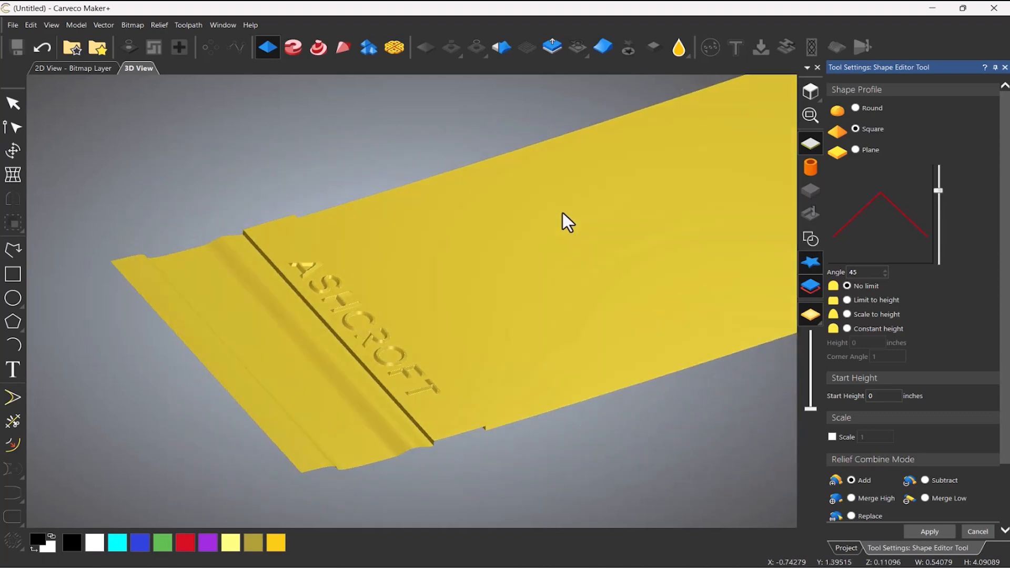
{"action": "left_click", "coordinate": [811, 168]}
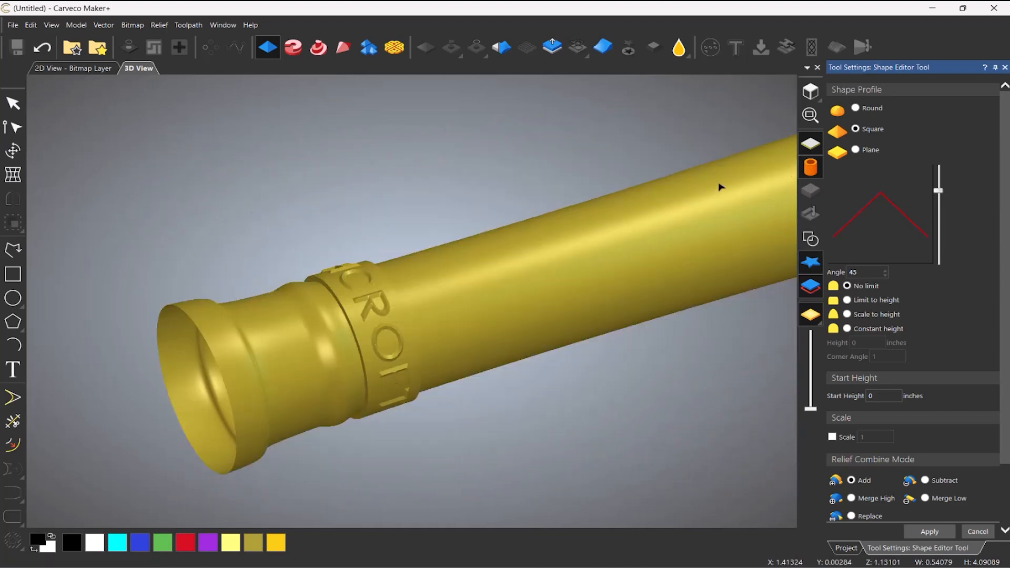
{"action": "left_click_drag", "start_coordinate": [400, 254], "coordinate": [390, 286]}
{"action": "scroll", "coordinate": [383, 291], "scroll_direction": "up", "scroll_amount": 3}
{"action": "scroll", "coordinate": [382, 359], "scroll_direction": "down", "scroll_amount": 2}
{"action": "scroll", "coordinate": [383, 363], "scroll_direction": "up", "scroll_amount": 2}
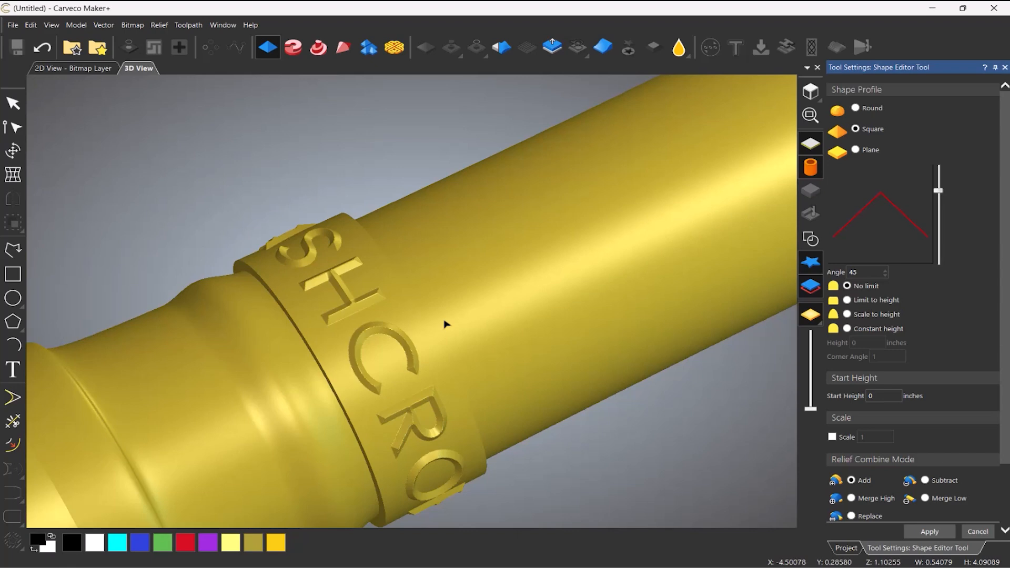
{"action": "scroll", "coordinate": [402, 316], "scroll_direction": "down", "scroll_amount": 3}
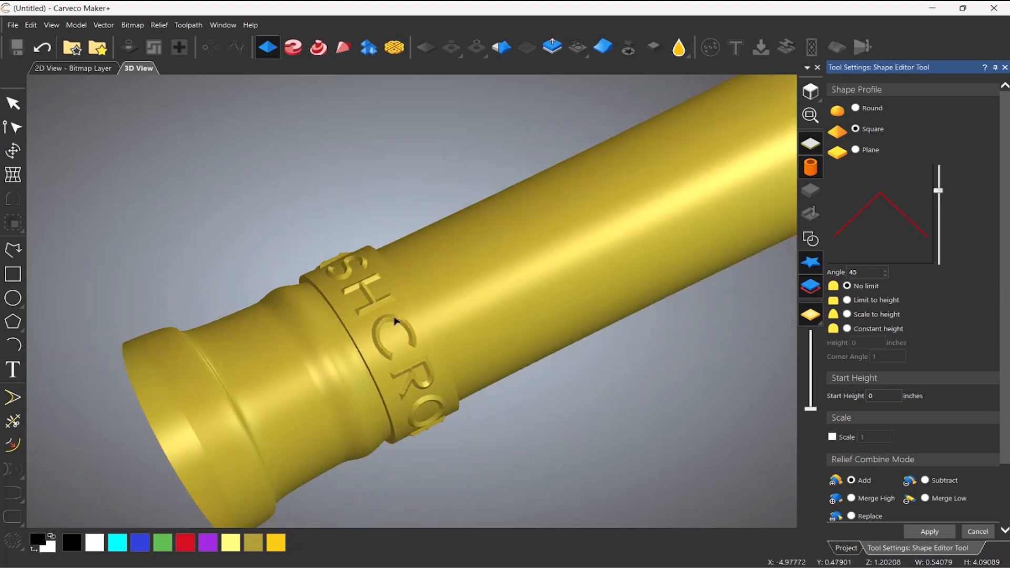
{"action": "left_click_drag", "start_coordinate": [372, 307], "coordinate": [500, 327]}
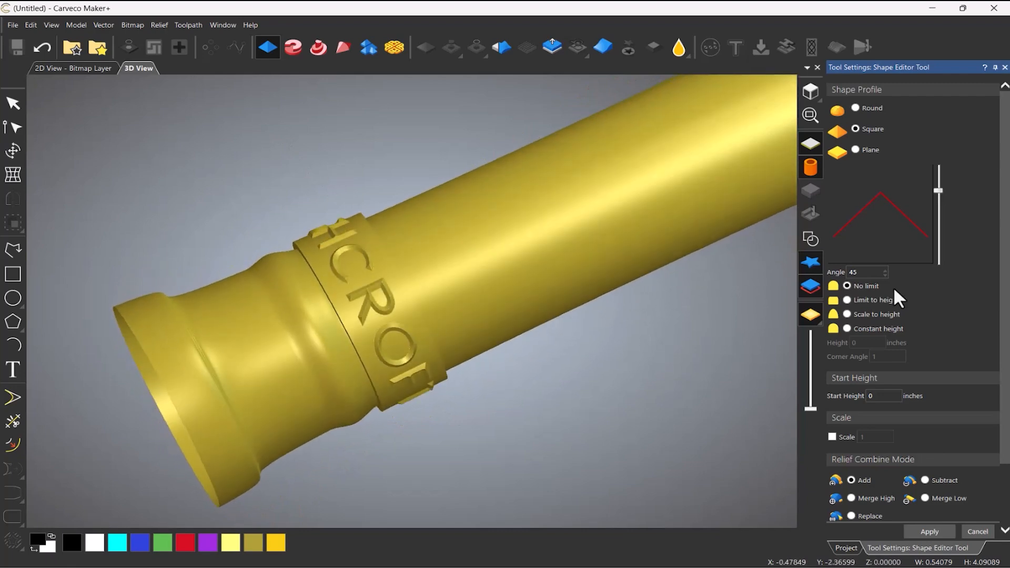
- Limit the ASHCROFT lettering's profile height to 0.01 inches, set its start height to 0.04 inches, and finish shape editing
{"action": "left_click", "coordinate": [848, 300]}
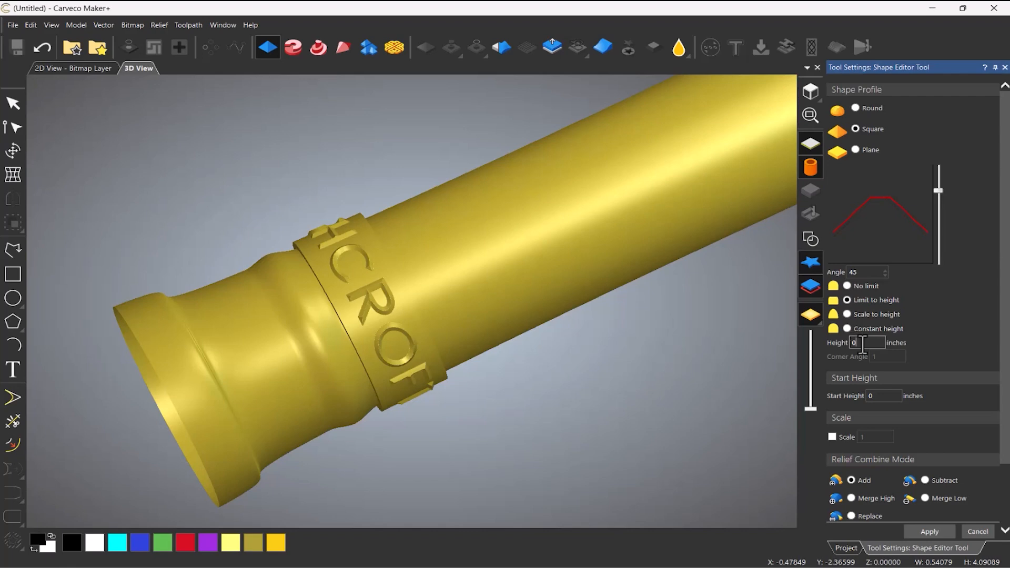
{"action": "left_click", "coordinate": [863, 345]}
{"action": "type", "text": "0.01"}
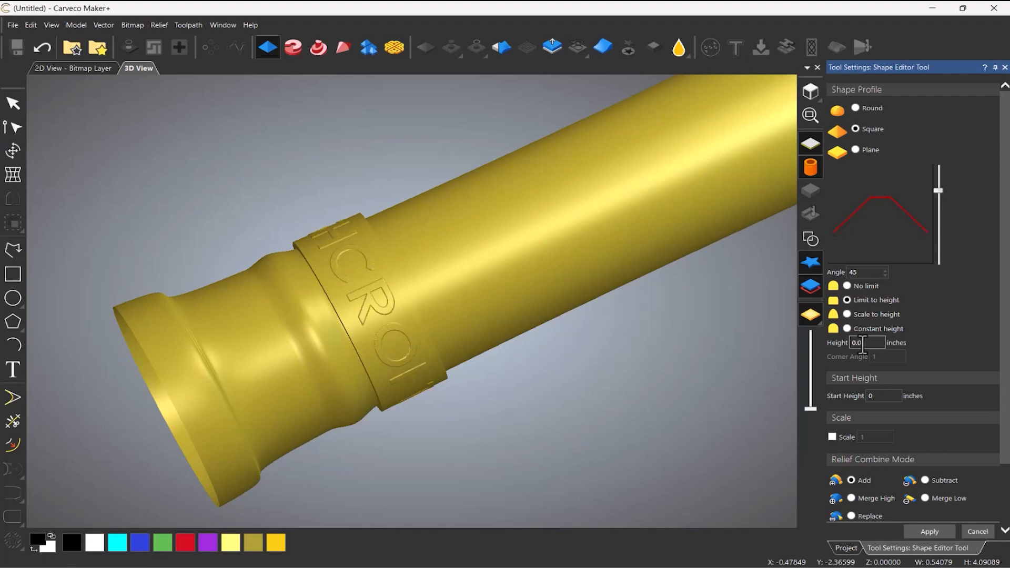
{"action": "left_click", "coordinate": [880, 396]}
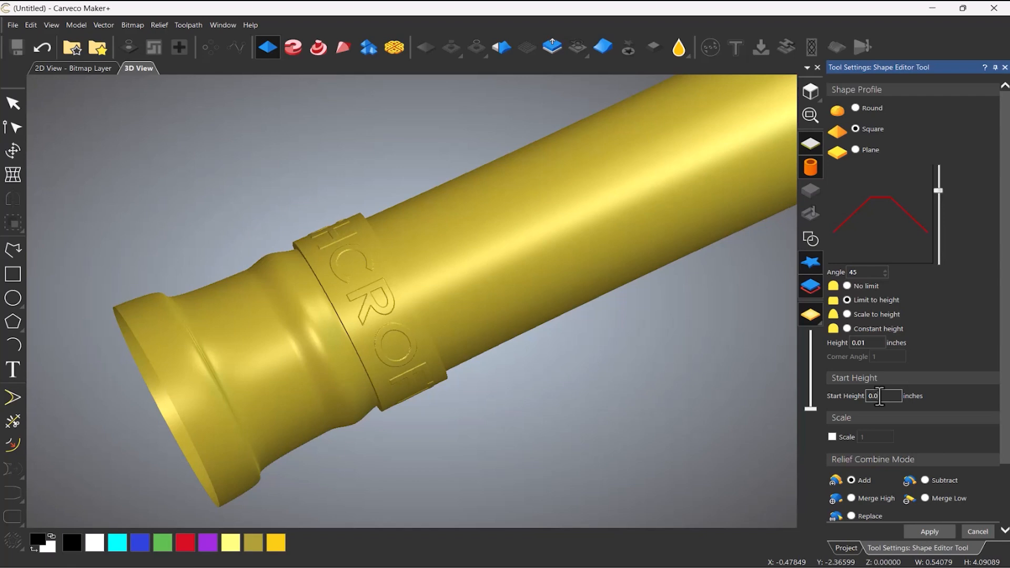
{"action": "type", "text": "0.04"}
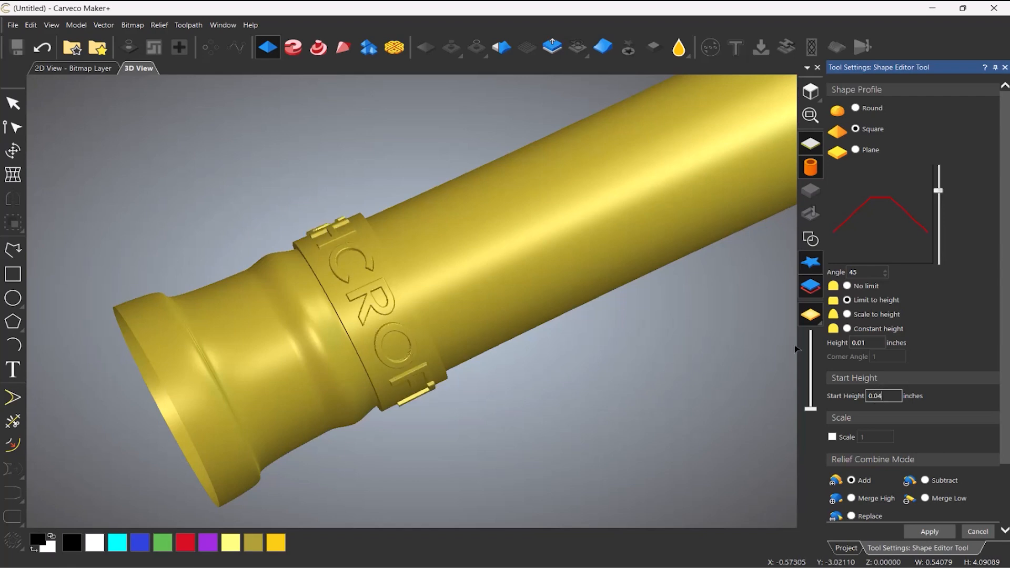
{"action": "left_click", "coordinate": [972, 532]}
{"action": "scroll", "coordinate": [526, 332], "scroll_direction": "down", "scroll_amount": 2}
{"action": "left_click_drag", "start_coordinate": [505, 301], "coordinate": [678, 215]}
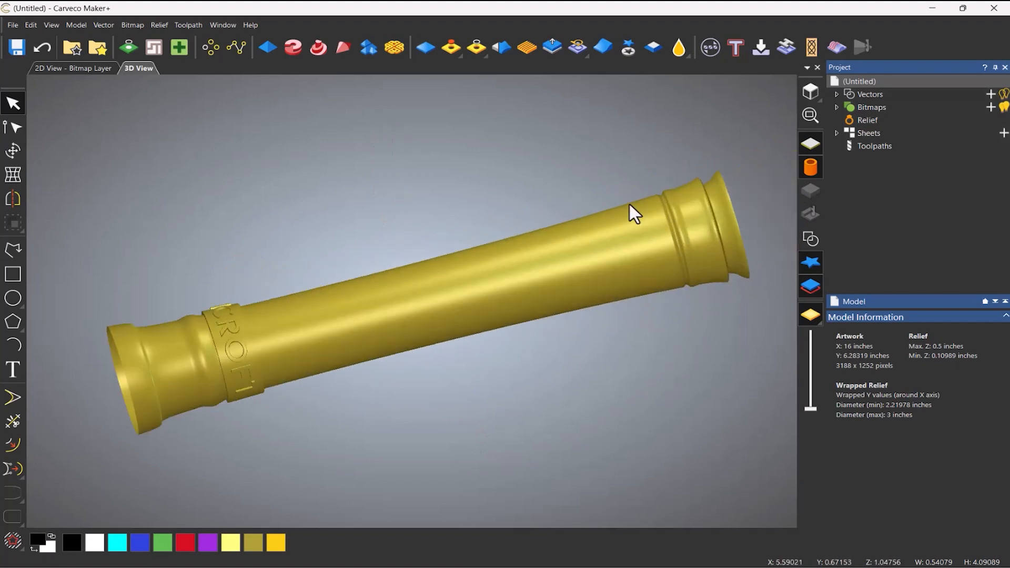
- Insert the grape cluster relief clipart from the Temp library onto the unwrapped flat relief
{"action": "left_click", "coordinate": [806, 170]}
{"action": "left_click", "coordinate": [810, 89]}
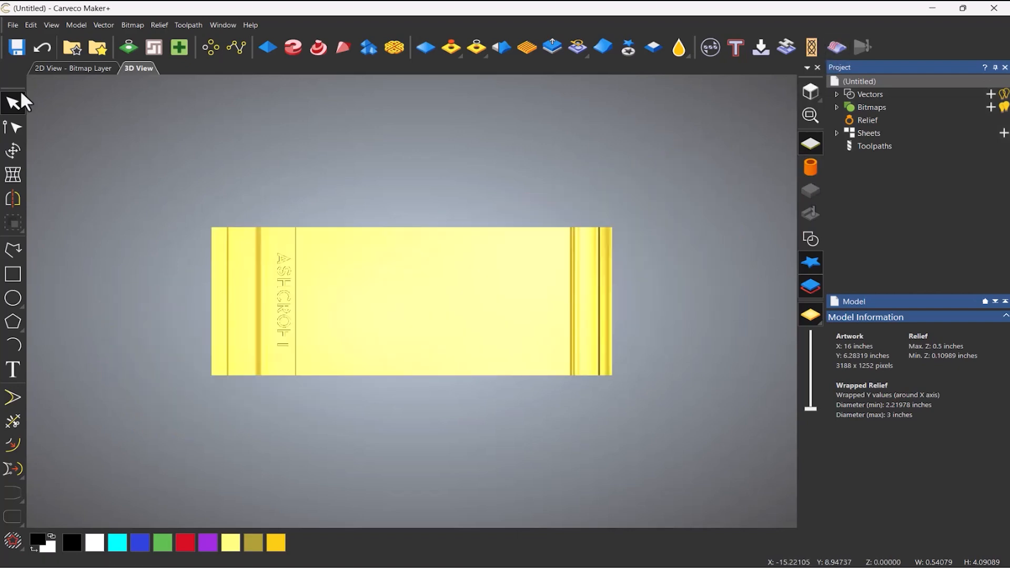
{"action": "left_click", "coordinate": [98, 48]}
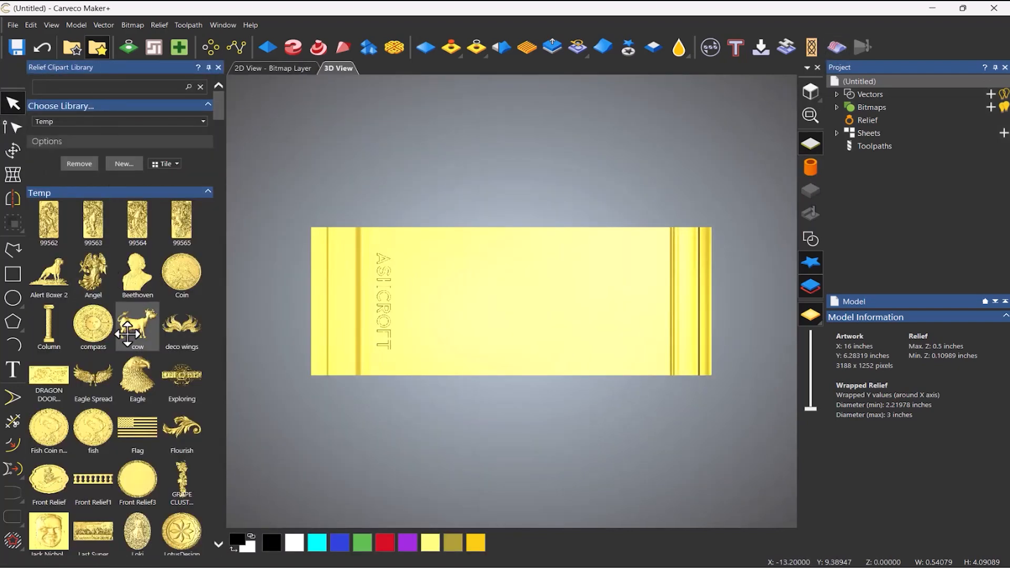
{"action": "scroll", "coordinate": [132, 411], "scroll_direction": "down", "scroll_amount": 2}
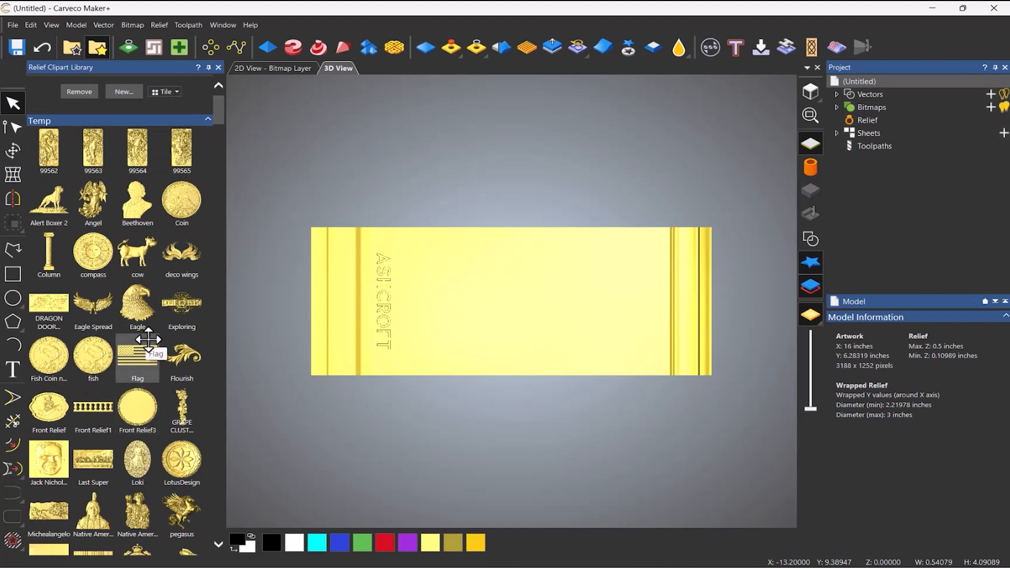
{"action": "left_click_drag", "start_coordinate": [183, 410], "coordinate": [464, 297]}
{"action": "left_click", "coordinate": [218, 67]}
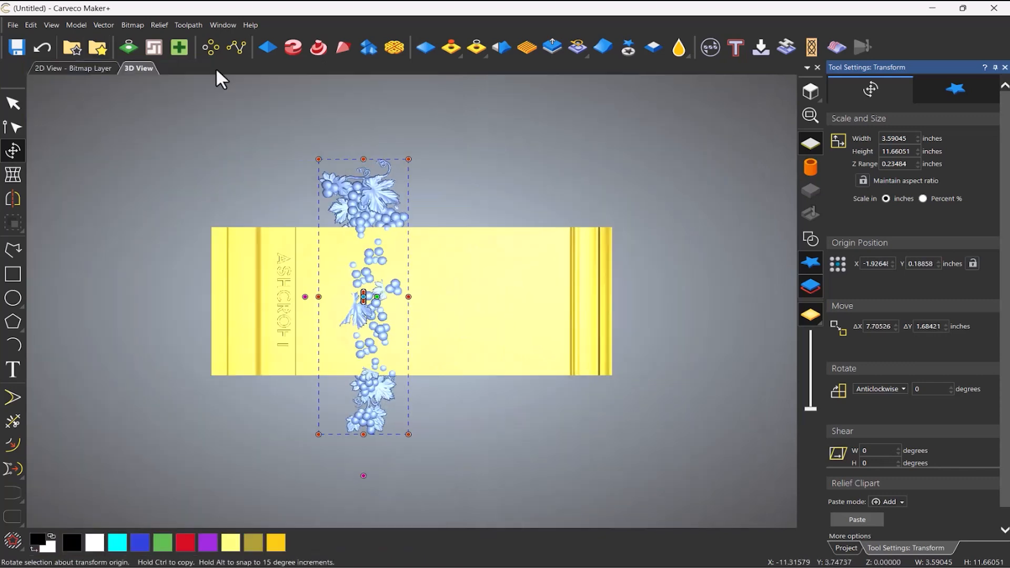
- Scale the grape cluster down to about 0.53 by 1.73 inches and place it between the two grooves beside the lettering band
{"action": "left_click_drag", "start_coordinate": [409, 159], "coordinate": [117, 214]}
{"action": "scroll", "coordinate": [367, 297], "scroll_direction": "up", "scroll_amount": 2}
{"action": "scroll", "coordinate": [367, 297], "scroll_direction": "up", "scroll_amount": 2}
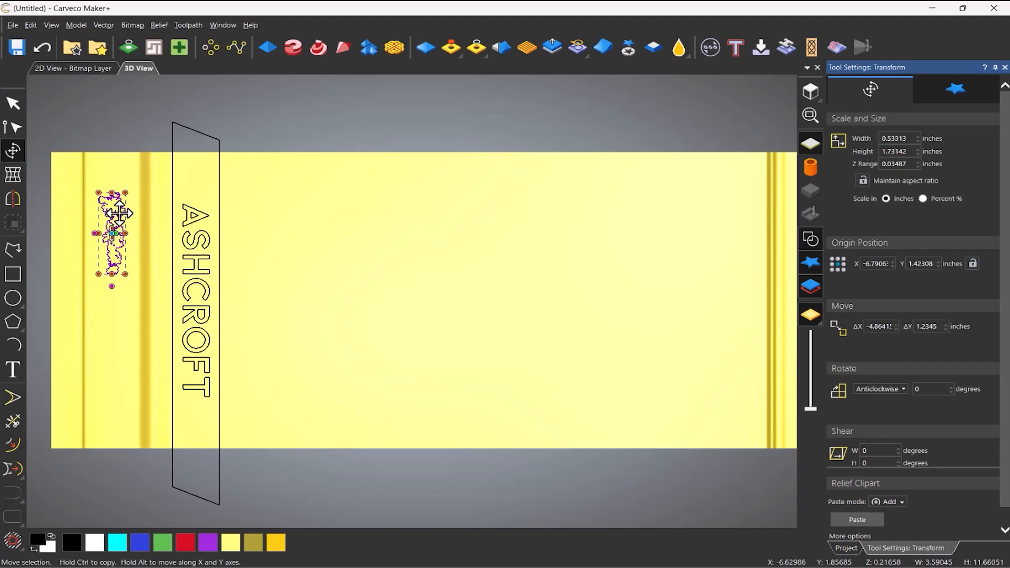
- Mirror a copy of the grape cluster vertically over the model
{"action": "left_click", "coordinate": [12, 200]}
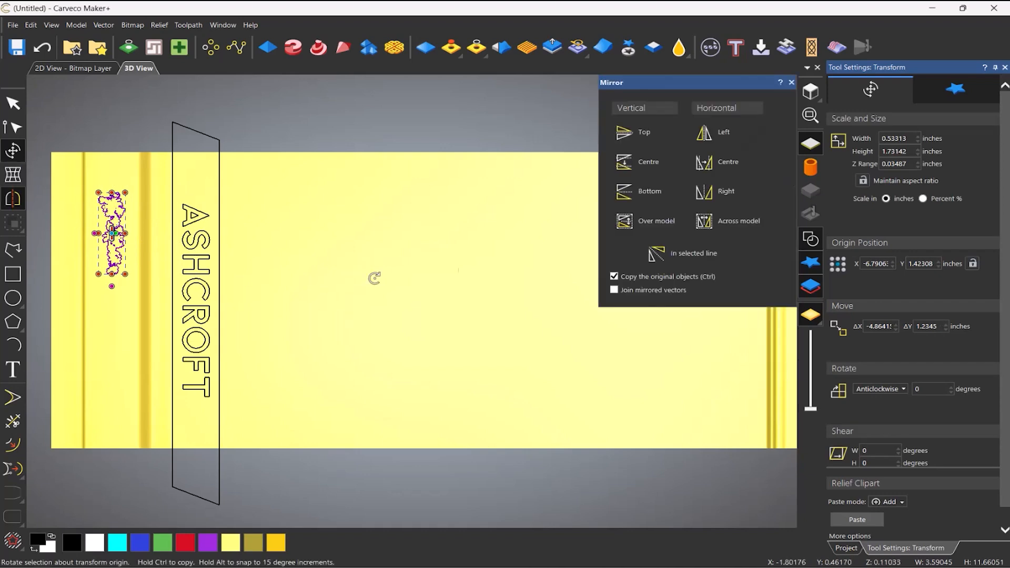
{"action": "left_click", "coordinate": [622, 222]}
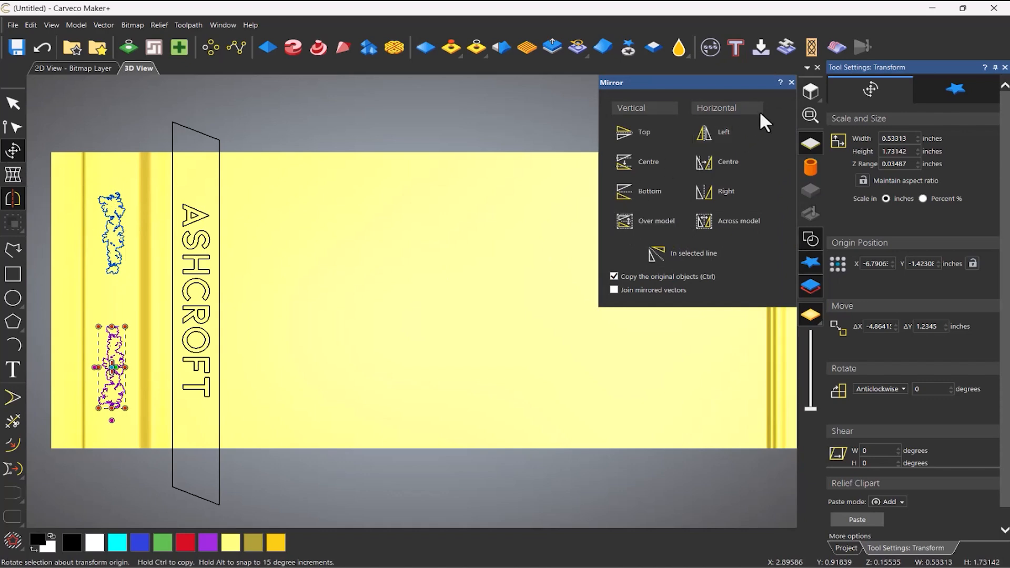
{"action": "left_click", "coordinate": [791, 83]}
{"action": "left_click", "coordinate": [1005, 67]}
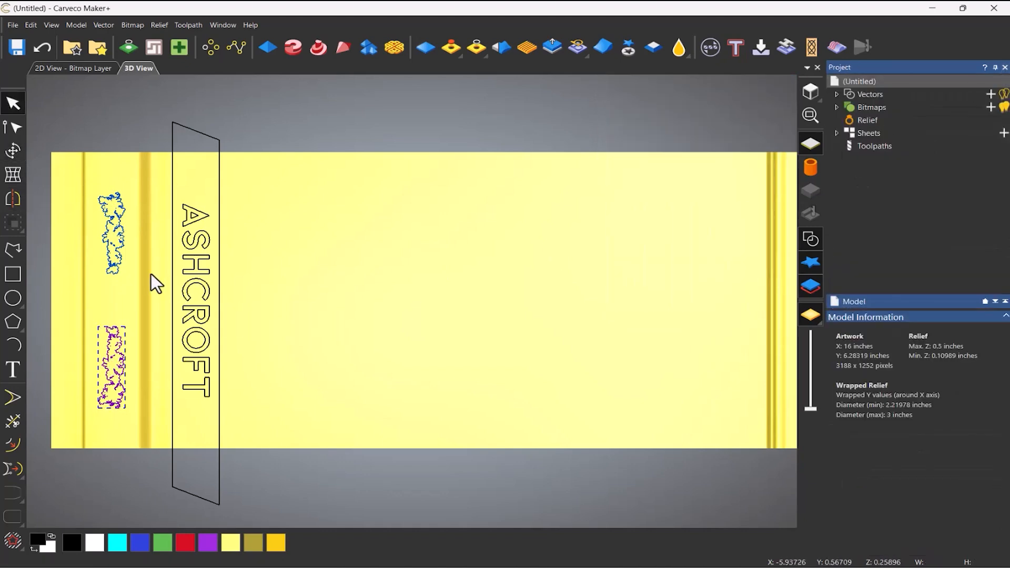
- Select both grape clusters and paste them into the relief in Add mode
{"action": "left_click_drag", "start_coordinate": [128, 244], "coordinate": [99, 405]}
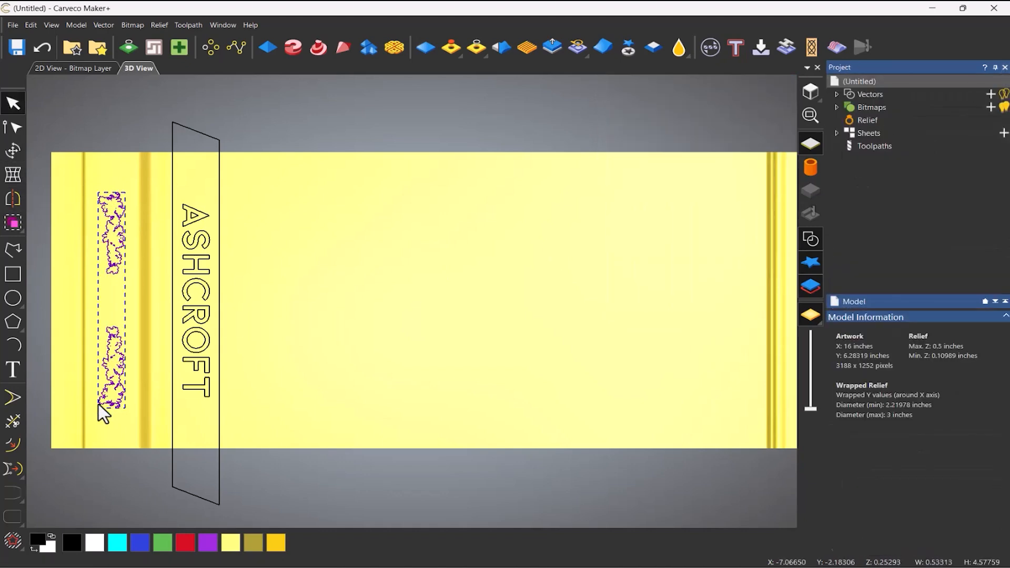
{"action": "left_click", "coordinate": [99, 404]}
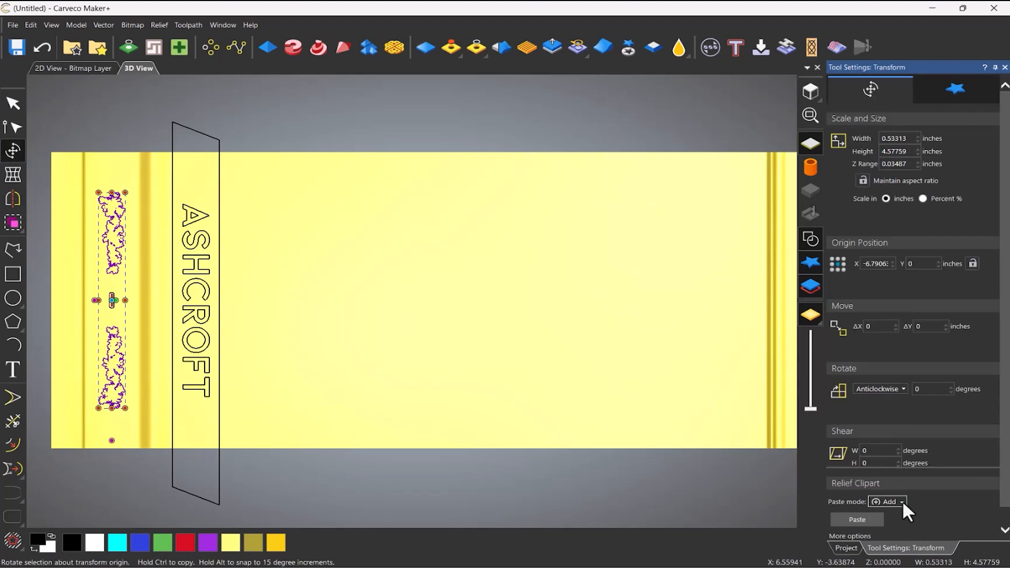
{"action": "left_click", "coordinate": [870, 517]}
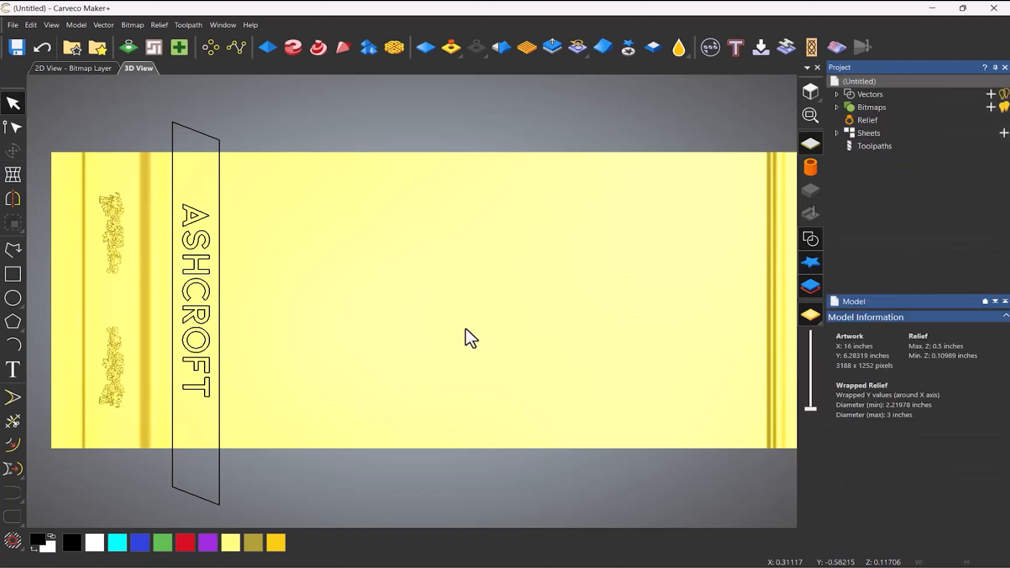
- Examine the grape clusters and lettering on the flat relief and around the wrapped relief with the vectors hidden
{"action": "scroll", "coordinate": [287, 308], "scroll_direction": "down", "scroll_amount": 2}
{"action": "scroll", "coordinate": [221, 334], "scroll_direction": "up", "scroll_amount": 3}
{"action": "left_click_drag", "start_coordinate": [232, 339], "coordinate": [343, 324]}
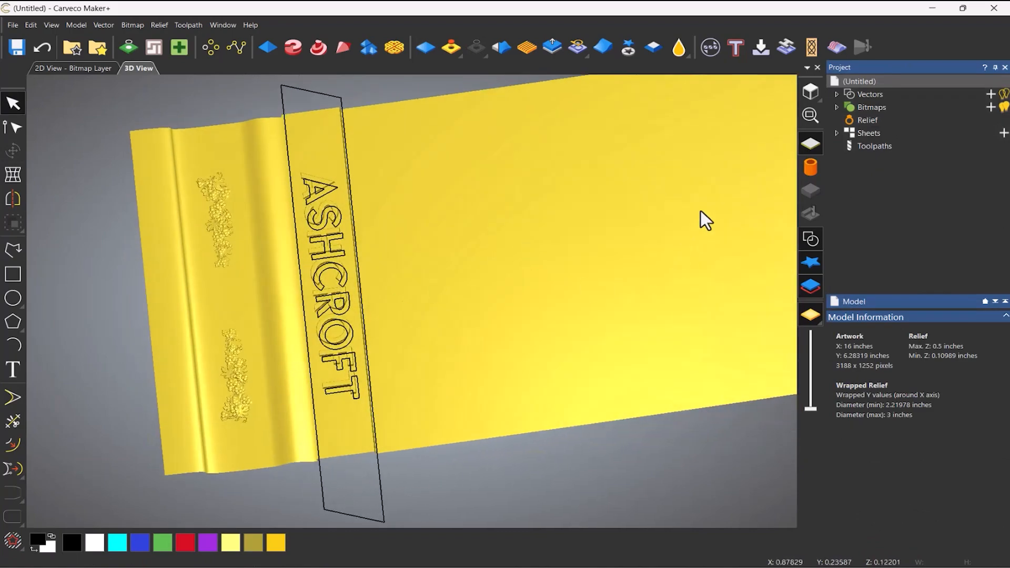
{"action": "left_click", "coordinate": [810, 167]}
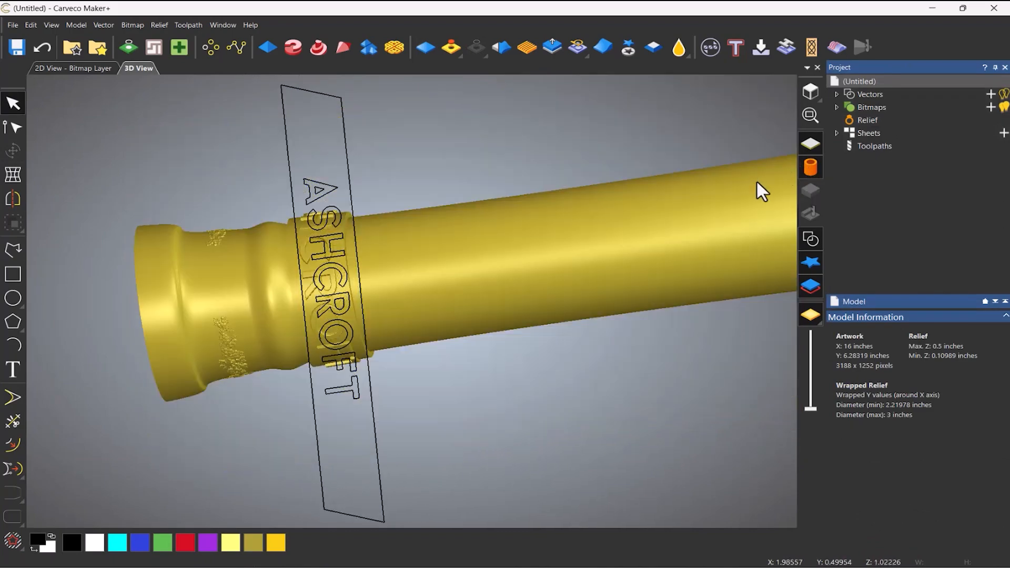
{"action": "left_click", "coordinate": [812, 240]}
{"action": "scroll", "coordinate": [213, 307], "scroll_direction": "down", "scroll_amount": 3}
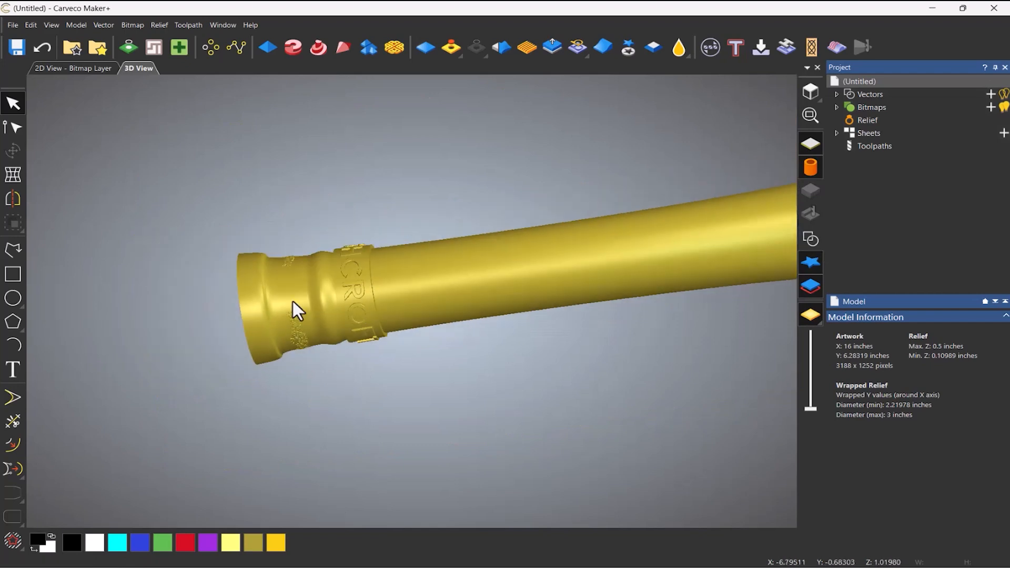
{"action": "left_click_drag", "start_coordinate": [292, 301], "coordinate": [260, 223]}
{"action": "scroll", "coordinate": [285, 298], "scroll_direction": "up", "scroll_amount": 6}
{"action": "left_click_drag", "start_coordinate": [335, 221], "coordinate": [423, 249]}
{"action": "scroll", "coordinate": [313, 171], "scroll_direction": "down", "scroll_amount": 2}
{"action": "scroll", "coordinate": [440, 286], "scroll_direction": "down", "scroll_amount": 8}
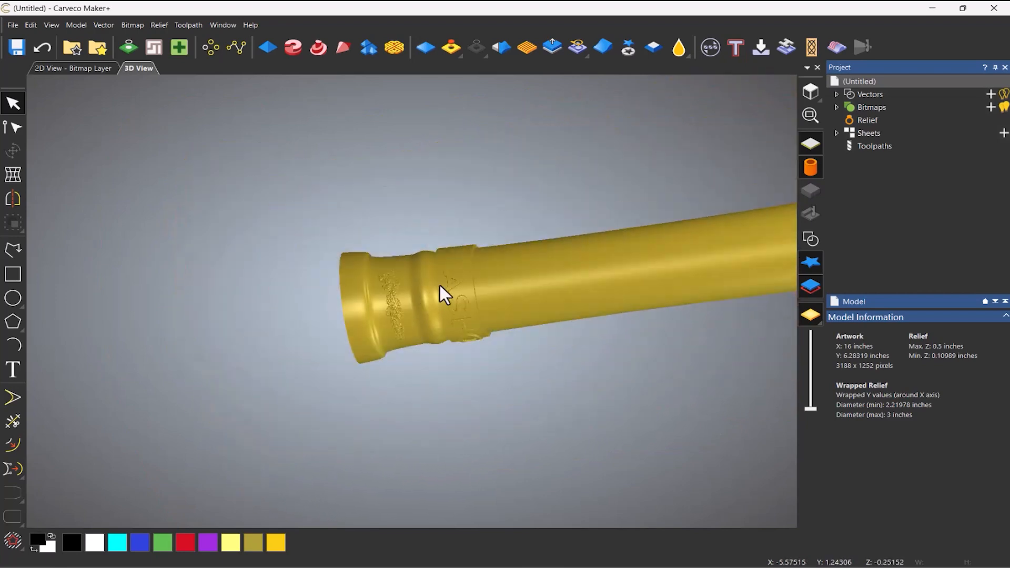
{"action": "scroll", "coordinate": [601, 279], "scroll_direction": "up", "scroll_amount": 4}
{"action": "left_click_drag", "start_coordinate": [500, 302], "coordinate": [539, 155]}
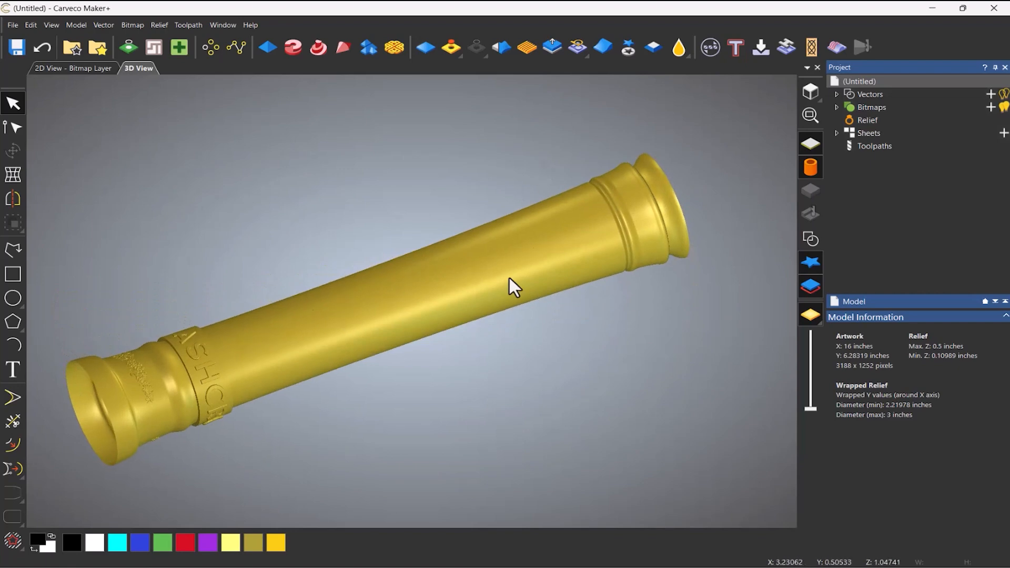
- Load the bark wood texture as a new bitmap layer with Fit scaling, viewing the wrapped model from above
{"action": "left_click", "coordinate": [810, 93]}
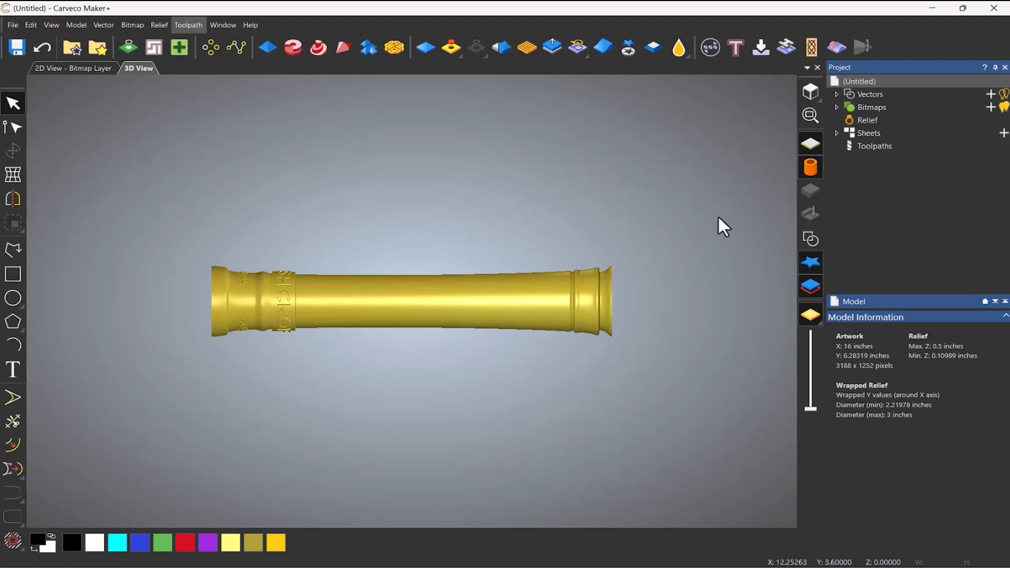
{"action": "left_click", "coordinate": [873, 109]}
{"action": "right_click", "coordinate": [864, 107]}
{"action": "left_click", "coordinate": [893, 138]}
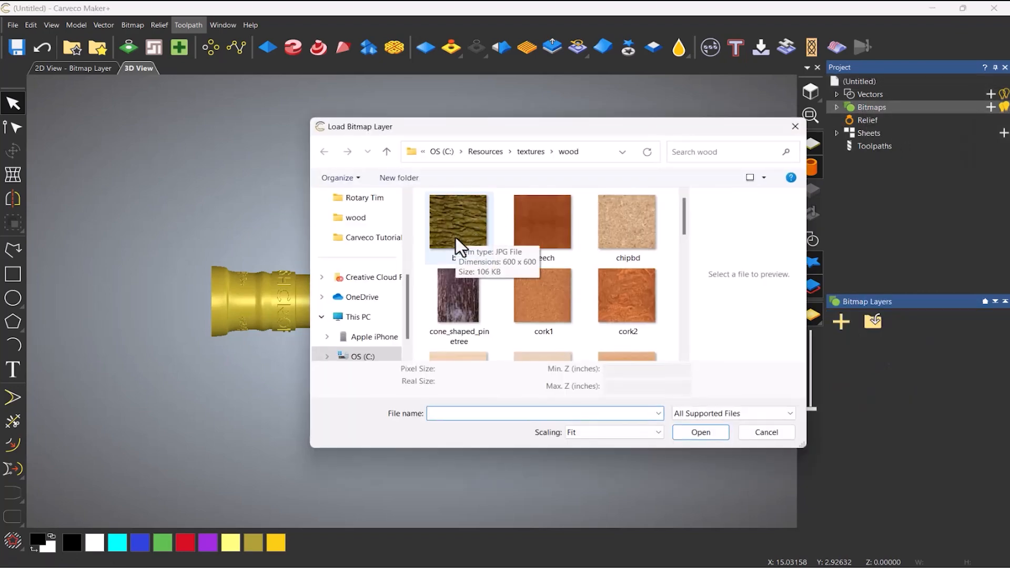
{"action": "left_click", "coordinate": [455, 238]}
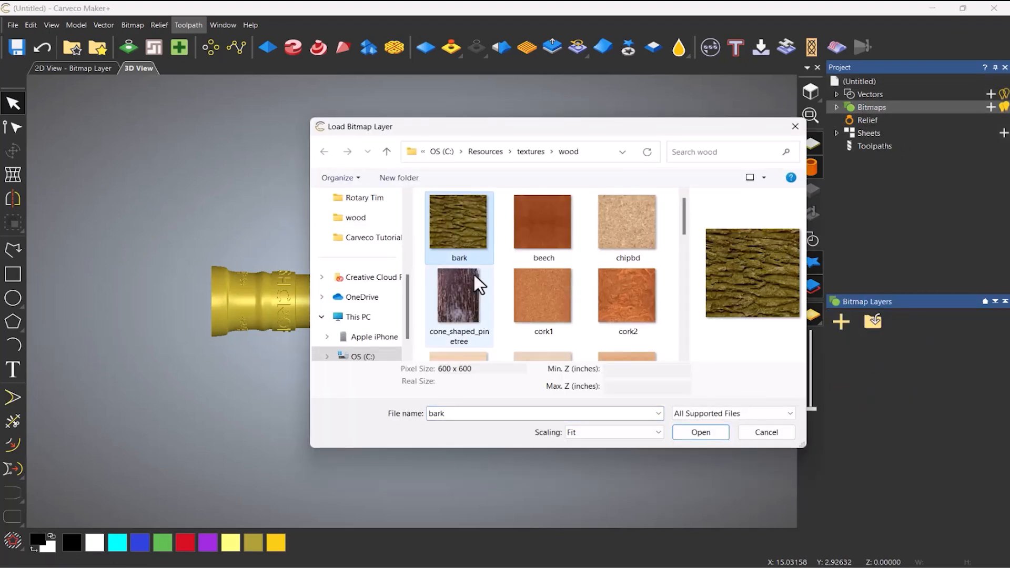
{"action": "left_click", "coordinate": [695, 438]}
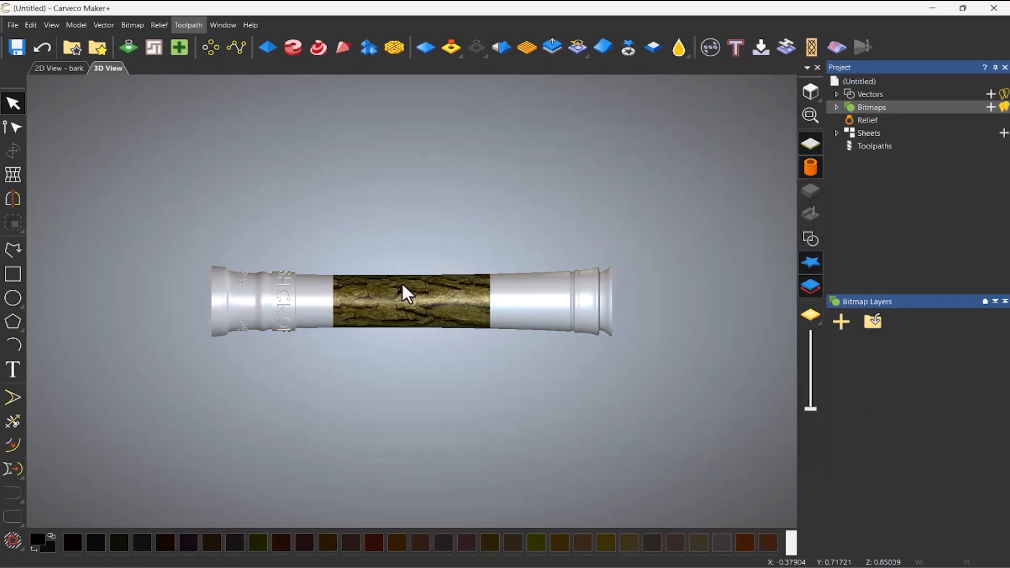
- Create a relief from the bark bitmap layer on the wrapped model
{"action": "scroll", "coordinate": [403, 286], "scroll_direction": "up", "scroll_amount": 3}
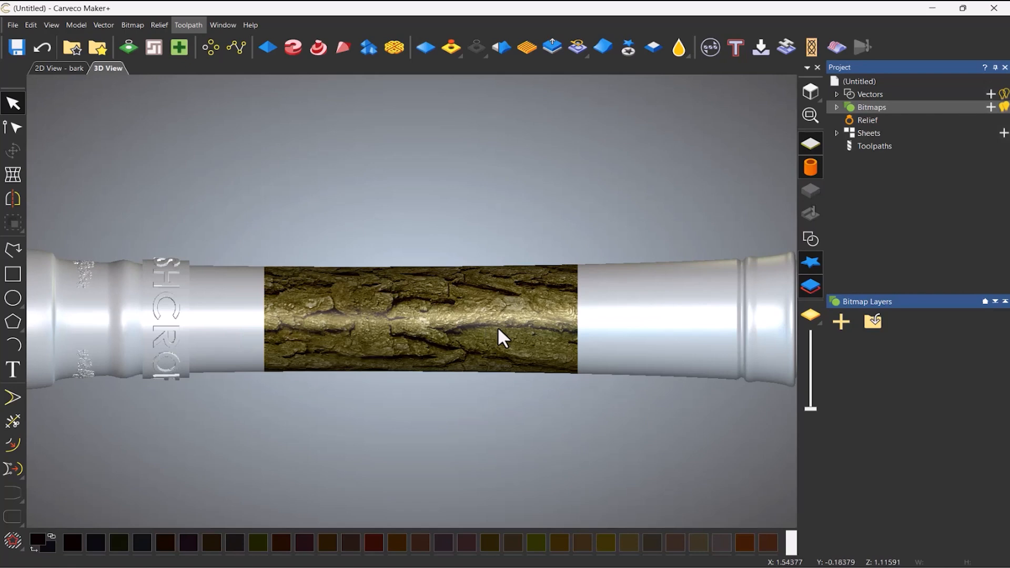
{"action": "left_click", "coordinate": [838, 107]}
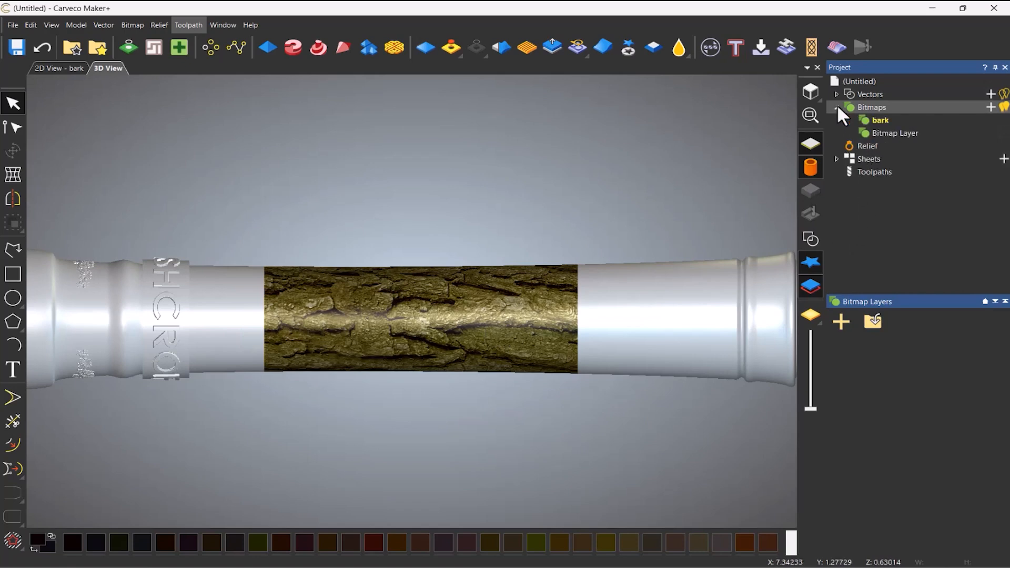
{"action": "right_click", "coordinate": [875, 120]}
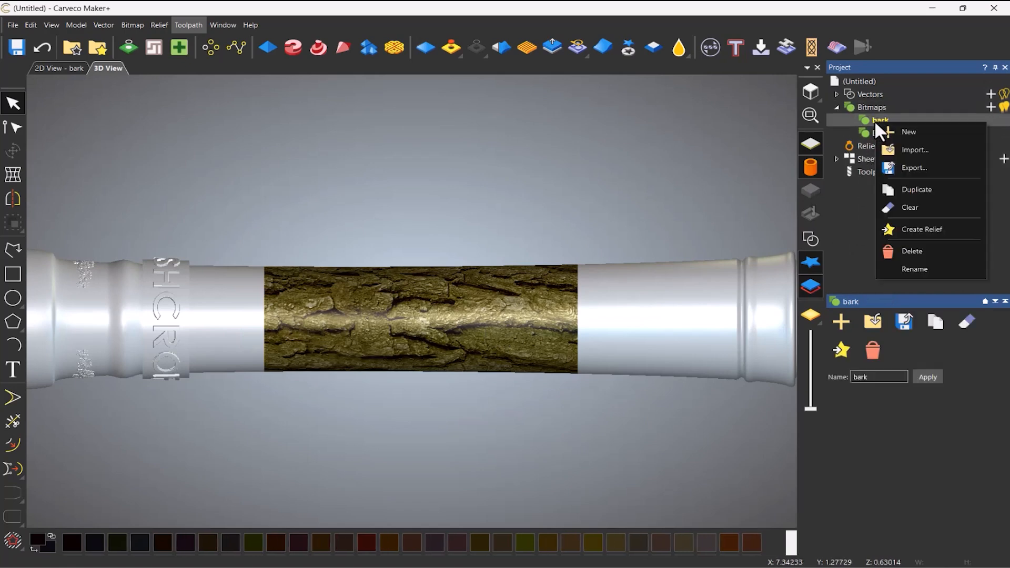
{"action": "left_click", "coordinate": [915, 231]}
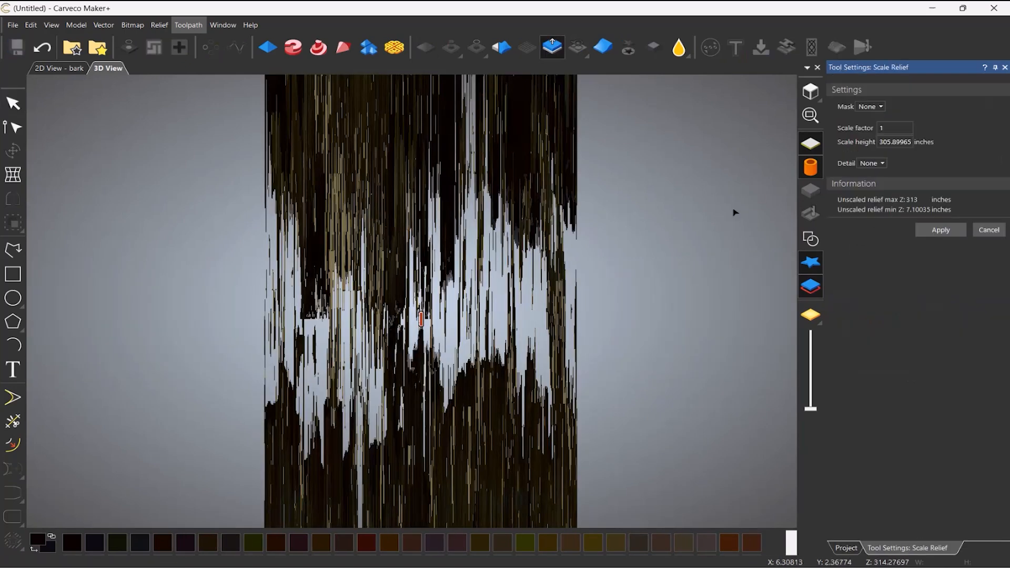
- Scale the bark relief to a height of 0.02 inches and finish scaling
{"action": "double_click", "coordinate": [879, 142]}
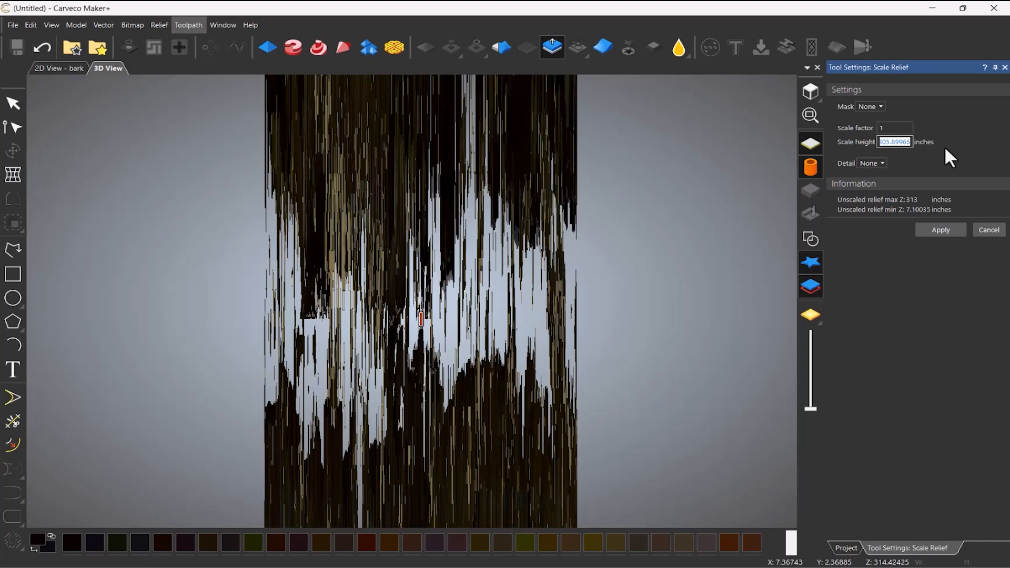
{"action": "type", "text": "0"}
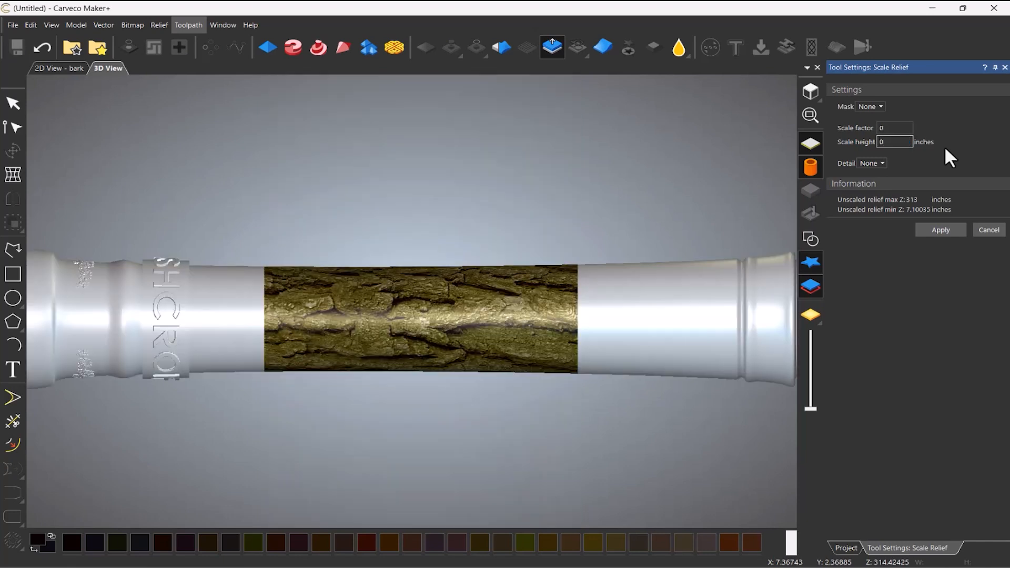
{"action": "type", "text": ".02"}
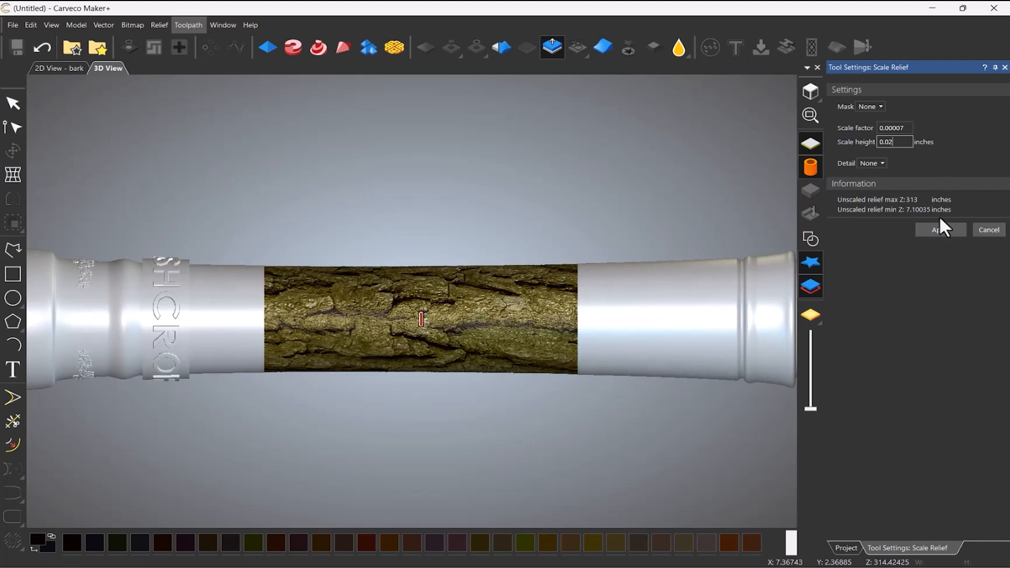
{"action": "left_click", "coordinate": [941, 231]}
{"action": "left_click", "coordinate": [989, 230]}
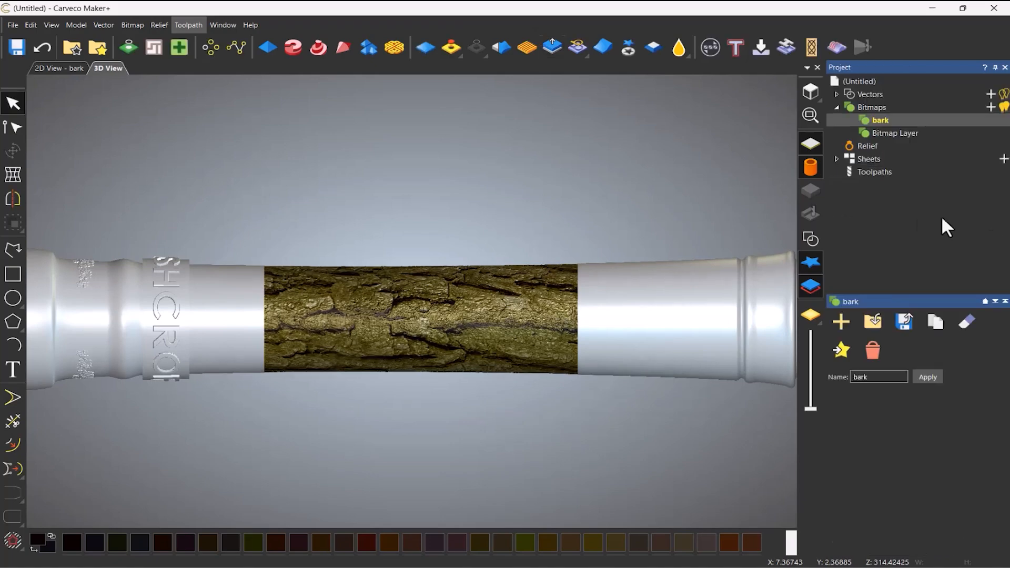
- Display the model in shaded material in place of the bark bitmap and inspect the texture's edge up close
{"action": "left_click", "coordinate": [816, 317]}
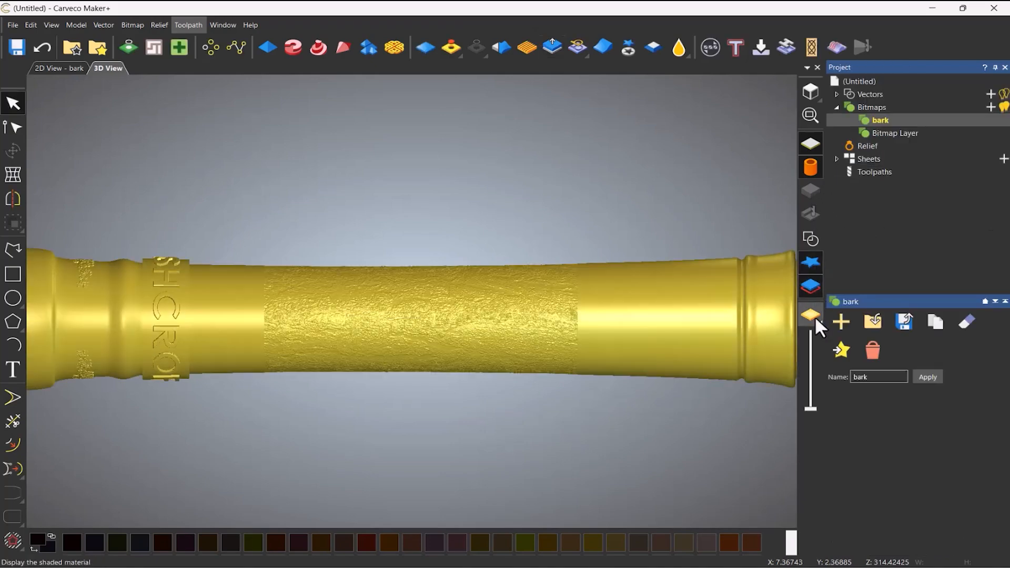
{"action": "left_click_drag", "start_coordinate": [383, 281], "coordinate": [413, 314]}
{"action": "scroll", "coordinate": [627, 257], "scroll_direction": "up", "scroll_amount": 3}
{"action": "left_click_drag", "start_coordinate": [486, 315], "coordinate": [574, 143]}
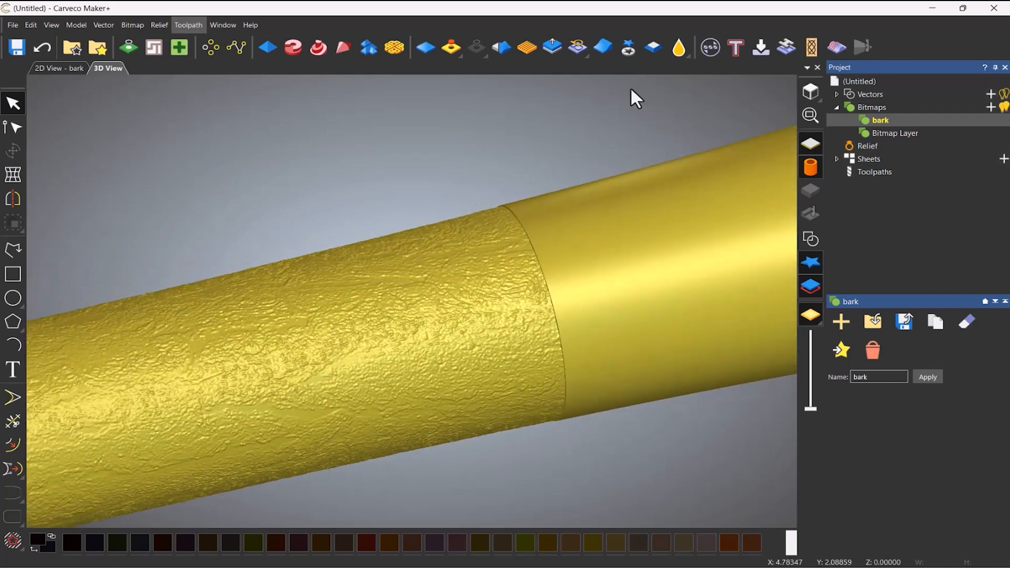
- Smooth the bark texture's edge on the side away from the lettering, using a 208-pixel radius and 19% strength
{"action": "left_click", "coordinate": [679, 49]}
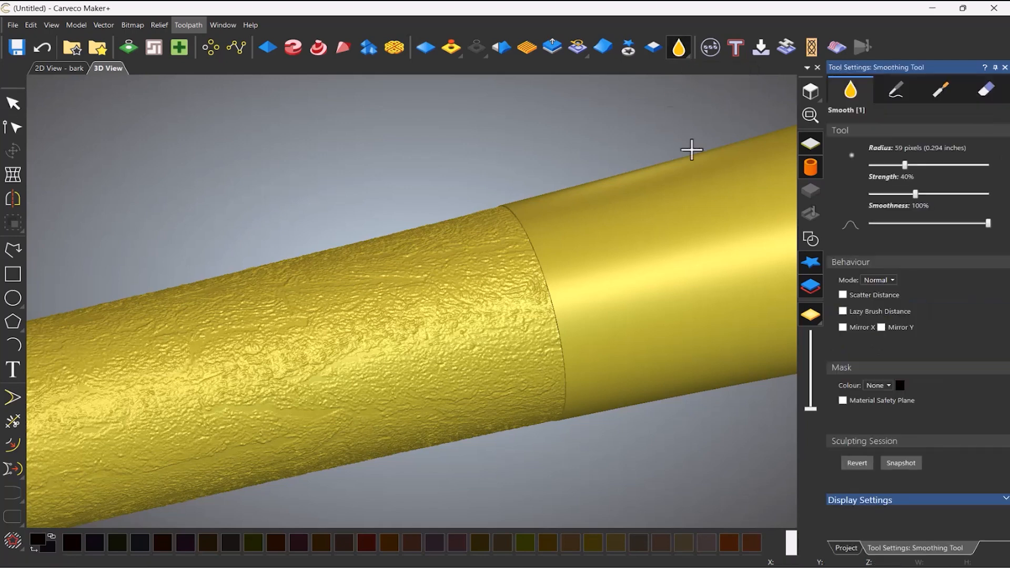
{"action": "mouse_move", "coordinate": [915, 193]}
{"action": "left_mouse_down"}
{"action": "mouse_move", "coordinate": [891, 193]}
{"action": "mouse_move", "coordinate": [948, 164]}
{"action": "left_mouse_up"}
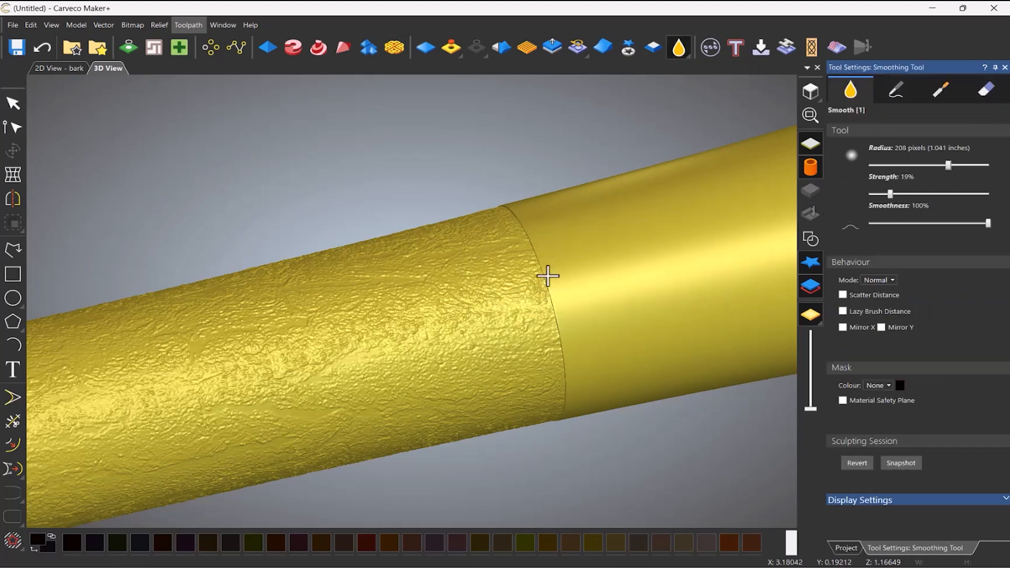
{"action": "mouse_move", "coordinate": [544, 293]}
{"action": "left_mouse_down"}
{"action": "mouse_move", "coordinate": [546, 307]}
{"action": "mouse_move", "coordinate": [515, 208]}
{"action": "mouse_move", "coordinate": [578, 360]}
{"action": "mouse_move", "coordinate": [559, 368]}
{"action": "mouse_move", "coordinate": [563, 411]}
{"action": "mouse_move", "coordinate": [515, 221]}
{"action": "left_mouse_up"}
{"action": "scroll", "coordinate": [519, 243], "scroll_direction": "down", "scroll_amount": 5}
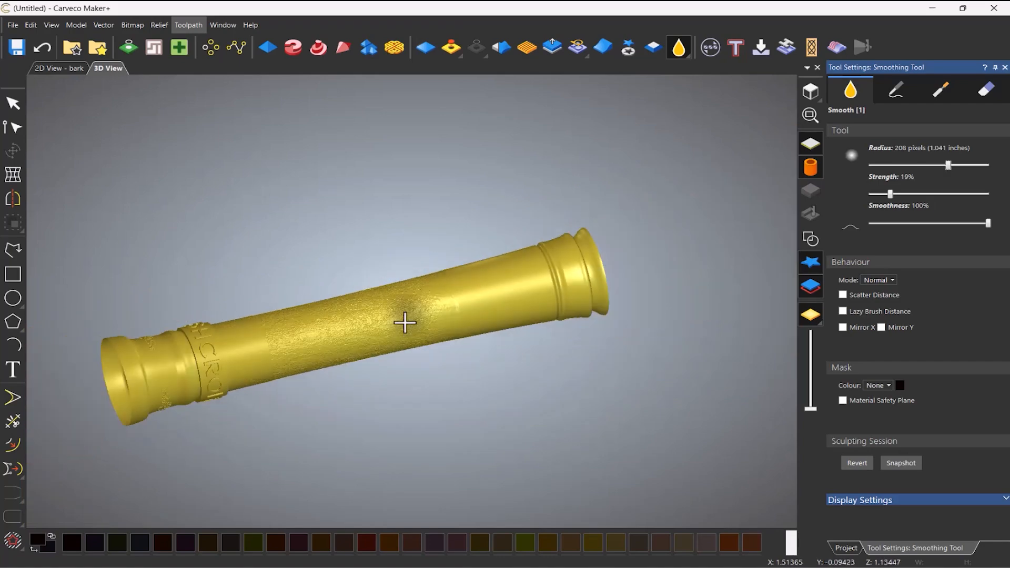
- Smooth the bark texture's edge facing the lettered band and the remaining transitions around the model, and finish smoothing
{"action": "scroll", "coordinate": [250, 351], "scroll_direction": "up", "scroll_amount": 5}
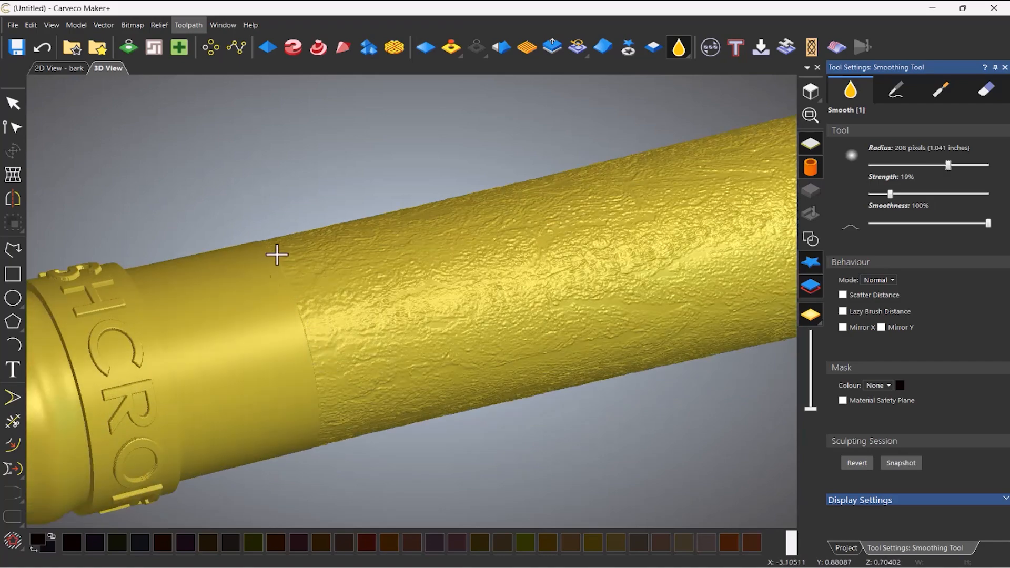
{"action": "mouse_move", "coordinate": [279, 275]}
{"action": "left_mouse_down"}
{"action": "mouse_move", "coordinate": [300, 311]}
{"action": "mouse_move", "coordinate": [318, 447]}
{"action": "mouse_move", "coordinate": [316, 390]}
{"action": "mouse_move", "coordinate": [259, 250]}
{"action": "mouse_move", "coordinate": [383, 376]}
{"action": "left_mouse_up"}
{"action": "scroll", "coordinate": [397, 383], "scroll_direction": "down", "scroll_amount": 3}
{"action": "left_click_drag", "start_coordinate": [510, 384], "coordinate": [518, 233]}
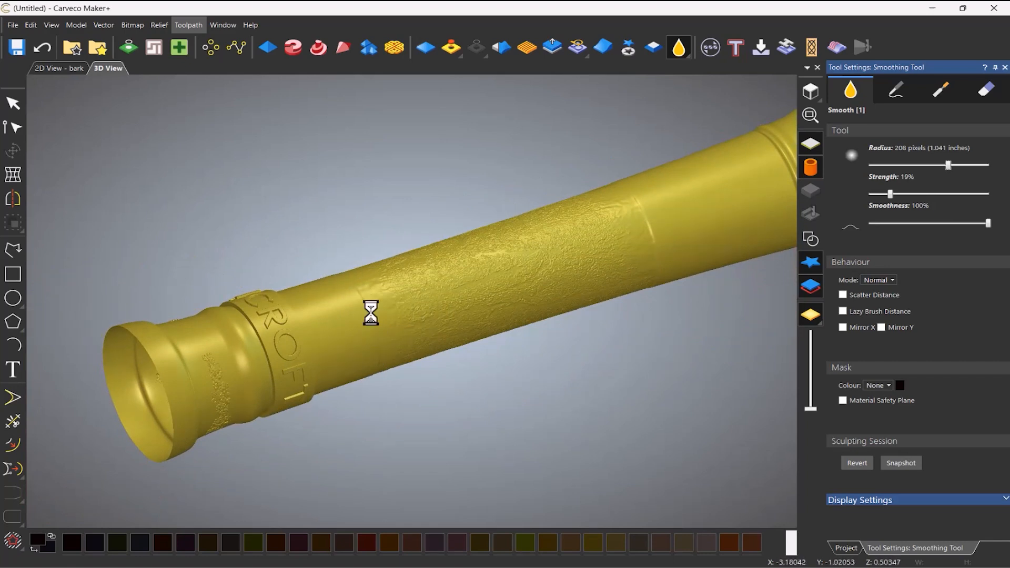
{"action": "mouse_move", "coordinate": [652, 286]}
{"action": "left_mouse_down"}
{"action": "mouse_move", "coordinate": [656, 262]}
{"action": "mouse_move", "coordinate": [661, 272]}
{"action": "left_mouse_up"}
{"action": "scroll", "coordinate": [516, 289], "scroll_direction": "down", "scroll_amount": 3}
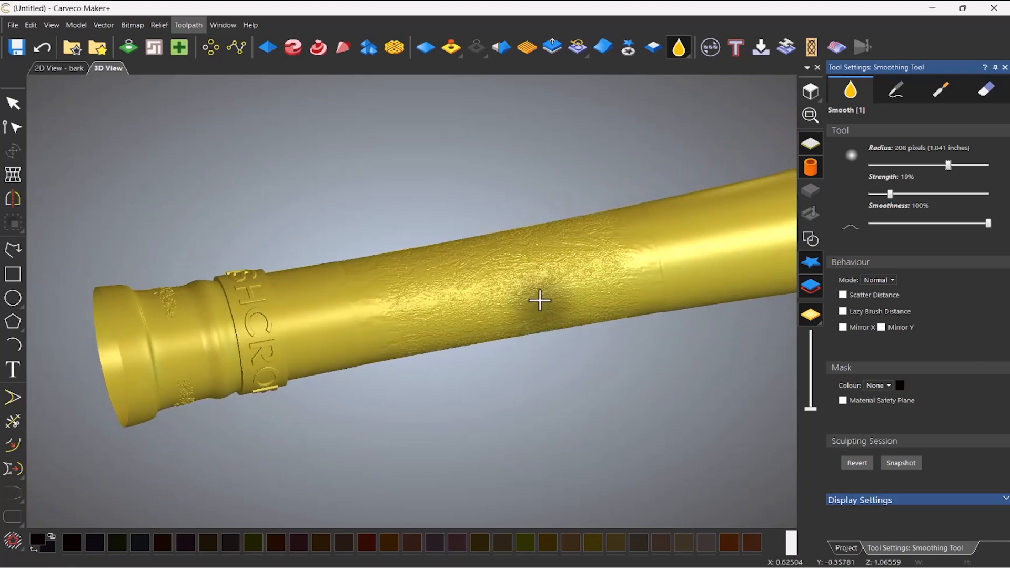
{"action": "scroll", "coordinate": [537, 266], "scroll_direction": "up", "scroll_amount": 2}
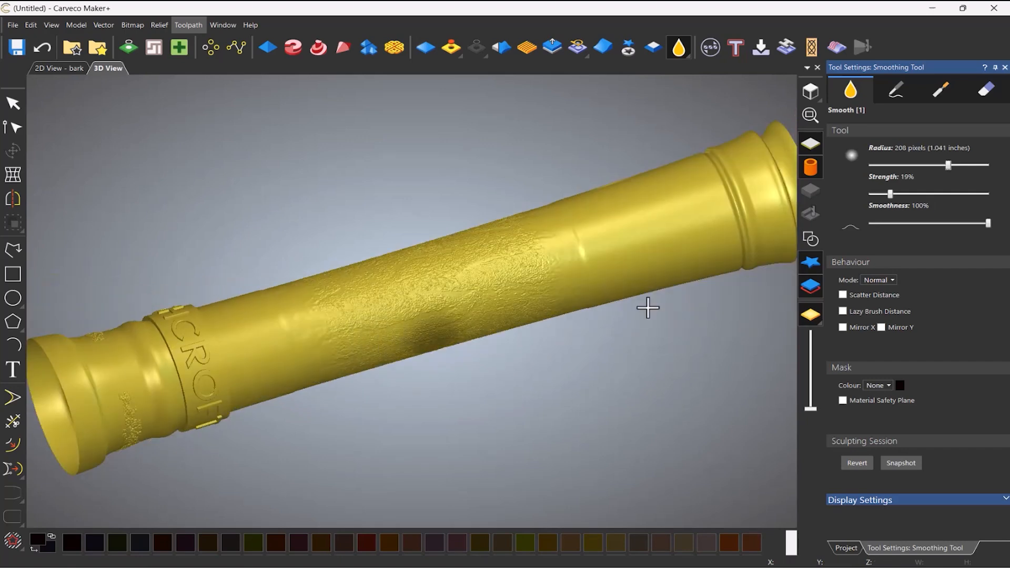
{"action": "left_click", "coordinate": [1004, 67]}
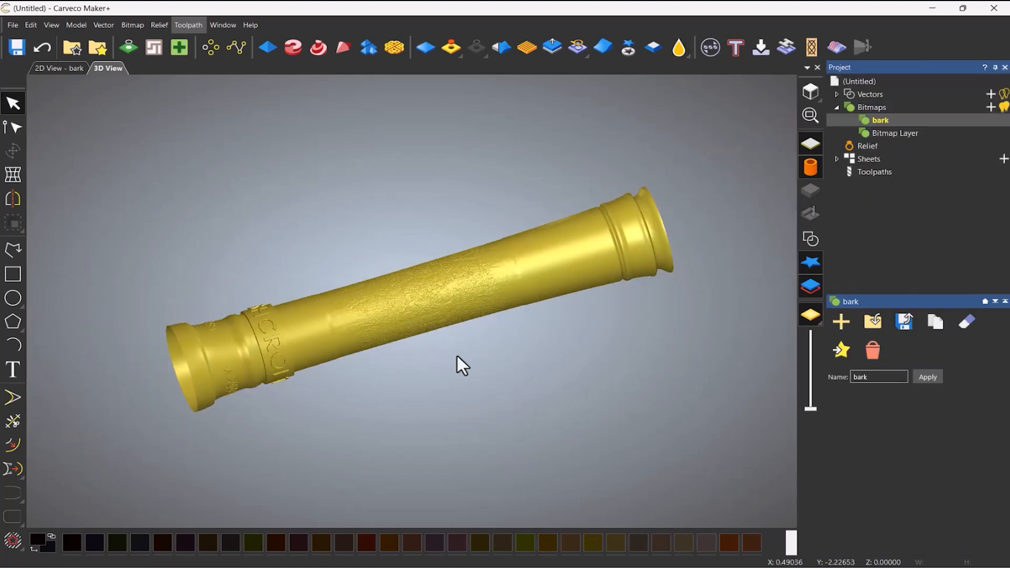
- Start a Machine Relief toolpath for the whole relief with the 1mm Tapered Ball Nose as the finishing tool
{"action": "left_click", "coordinate": [875, 172]}
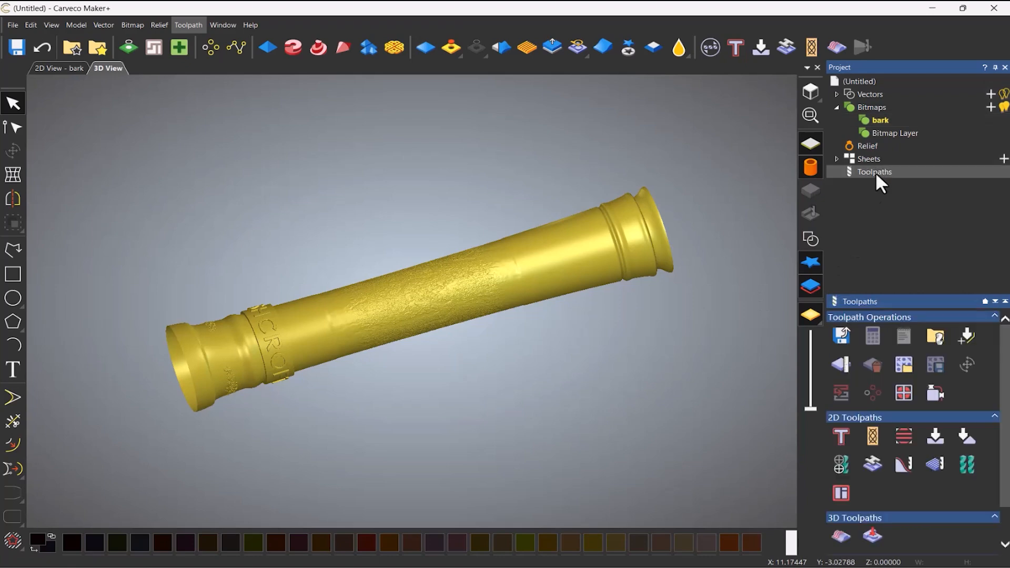
{"action": "left_click", "coordinate": [842, 537]}
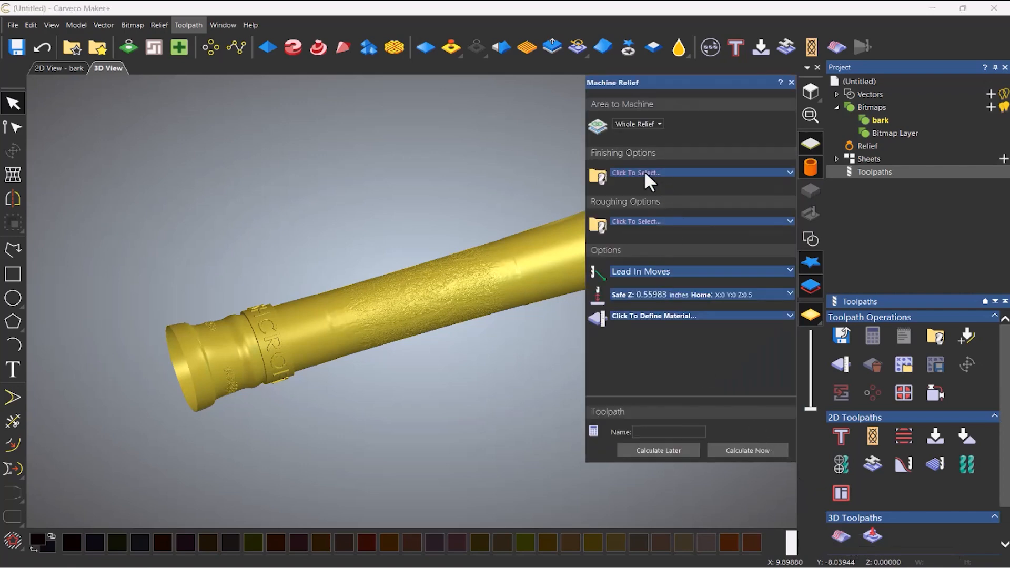
{"action": "left_click", "coordinate": [645, 173]}
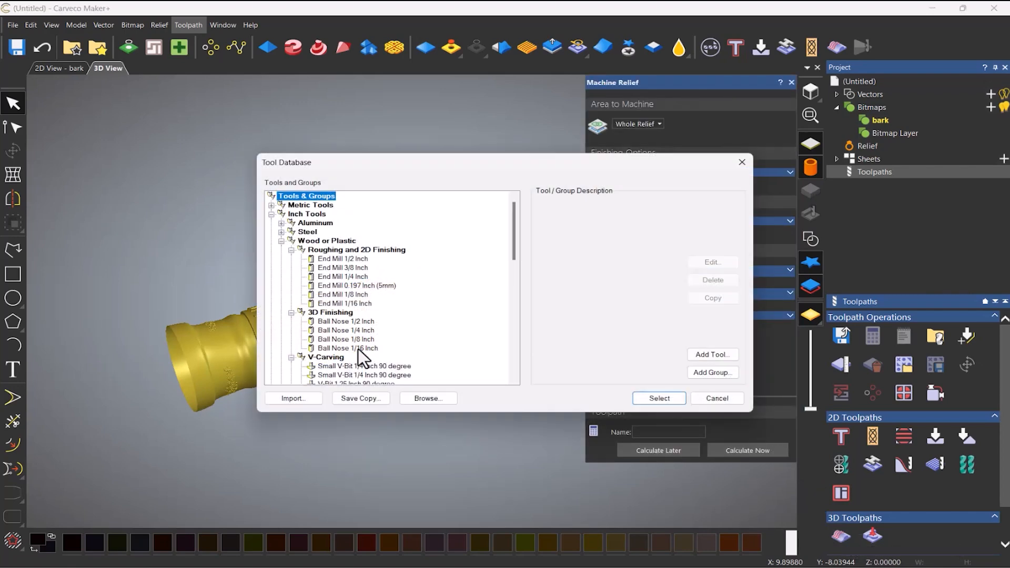
{"action": "scroll", "coordinate": [359, 348], "scroll_direction": "down", "scroll_amount": 5}
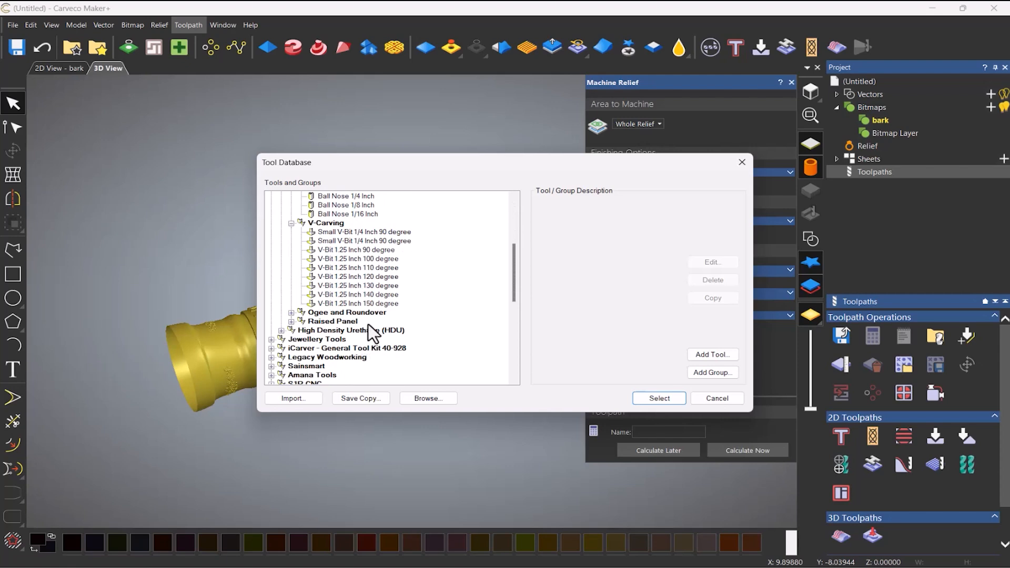
{"action": "scroll", "coordinate": [368, 324], "scroll_direction": "down", "scroll_amount": 7}
{"action": "left_click", "coordinate": [351, 312]}
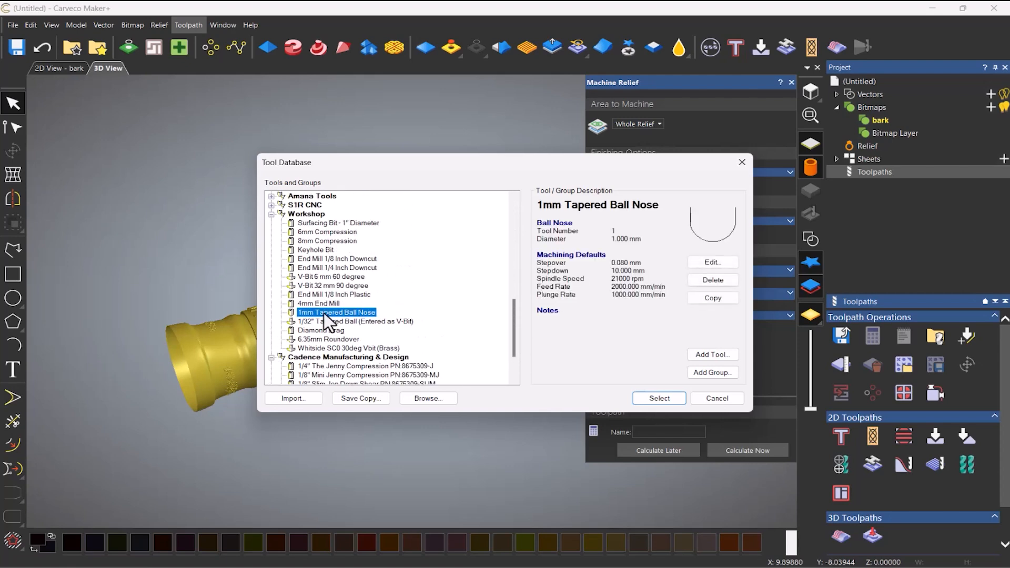
{"action": "left_click", "coordinate": [664, 399]}
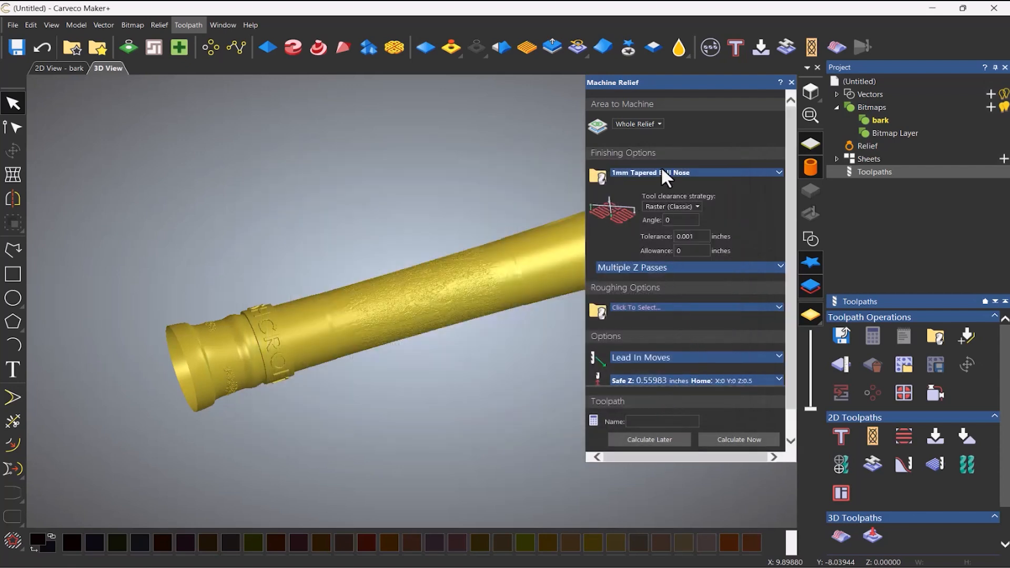
- Choose the End Mill 3/8 Inch as the roughing tool for the relief toolpath
{"action": "left_click", "coordinate": [659, 306]}
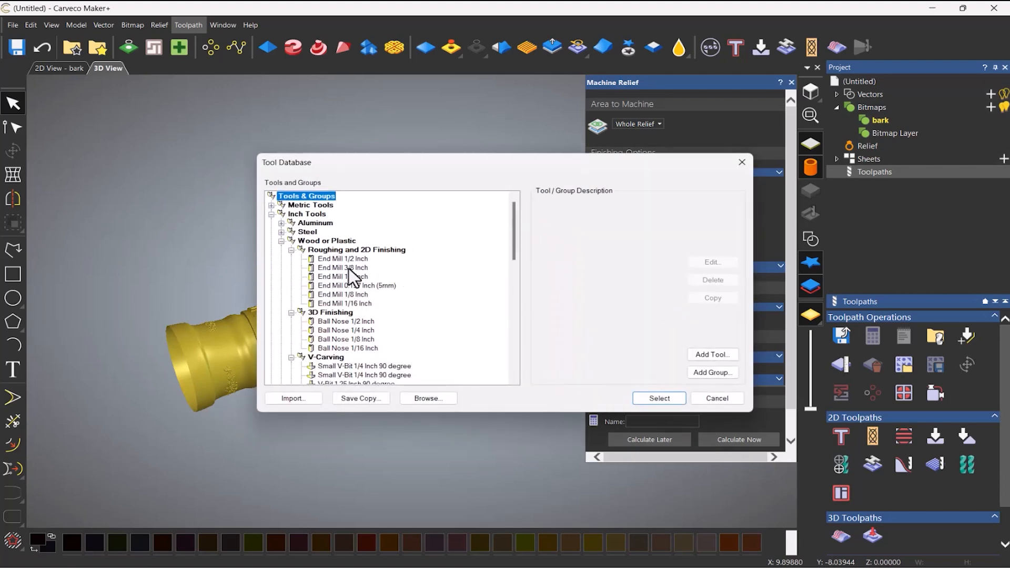
{"action": "left_click", "coordinate": [348, 268]}
{"action": "left_click", "coordinate": [662, 398]}
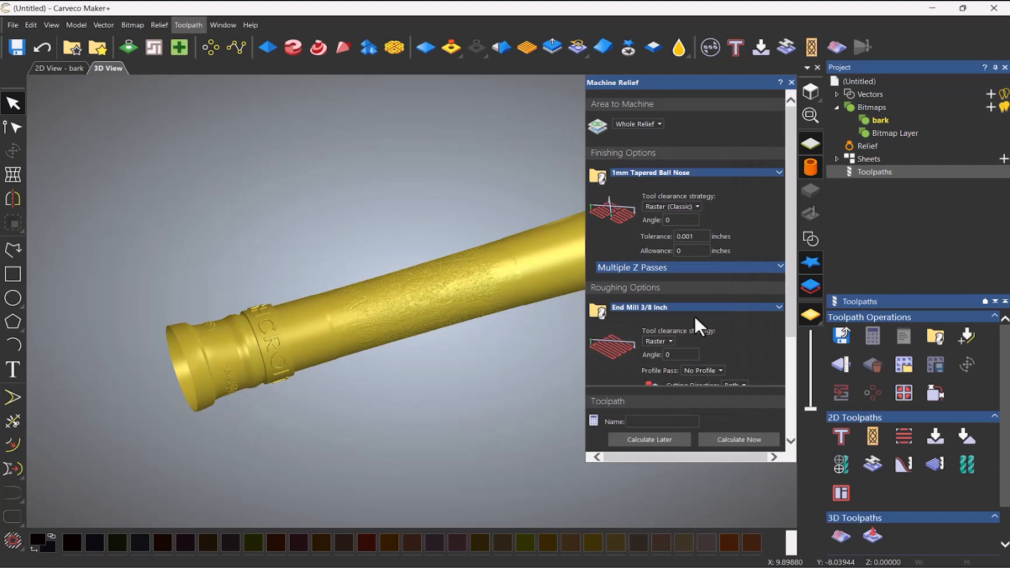
- Define the toolpath's material with a thickness of 1 inch and a top offset of 0.0
{"action": "scroll", "coordinate": [693, 317], "scroll_direction": "down", "scroll_amount": 5}
{"action": "left_click_drag", "start_coordinate": [715, 463], "coordinate": [715, 518]}
{"action": "left_click_drag", "start_coordinate": [526, 365], "coordinate": [393, 358]}
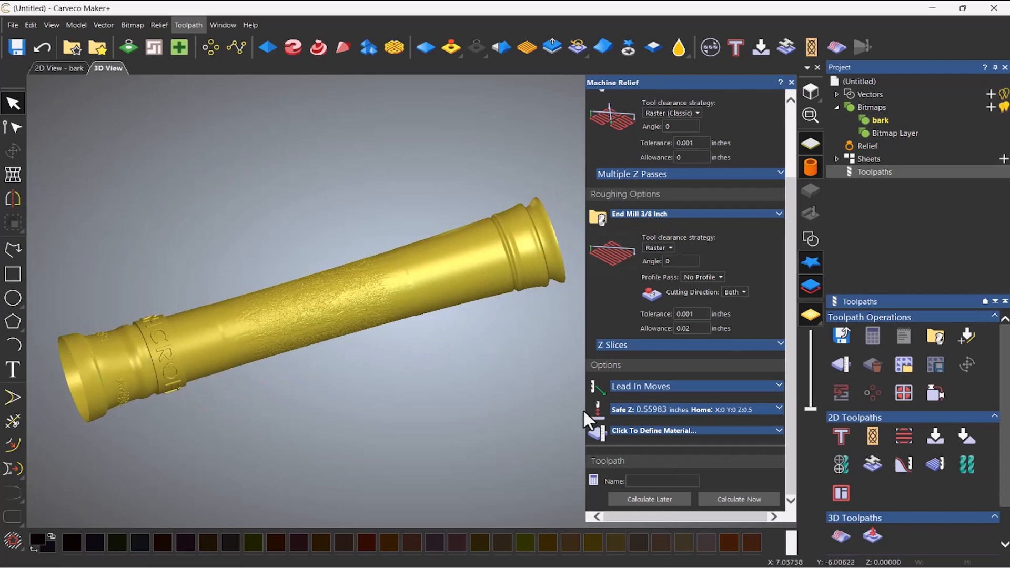
{"action": "left_click", "coordinate": [686, 431]}
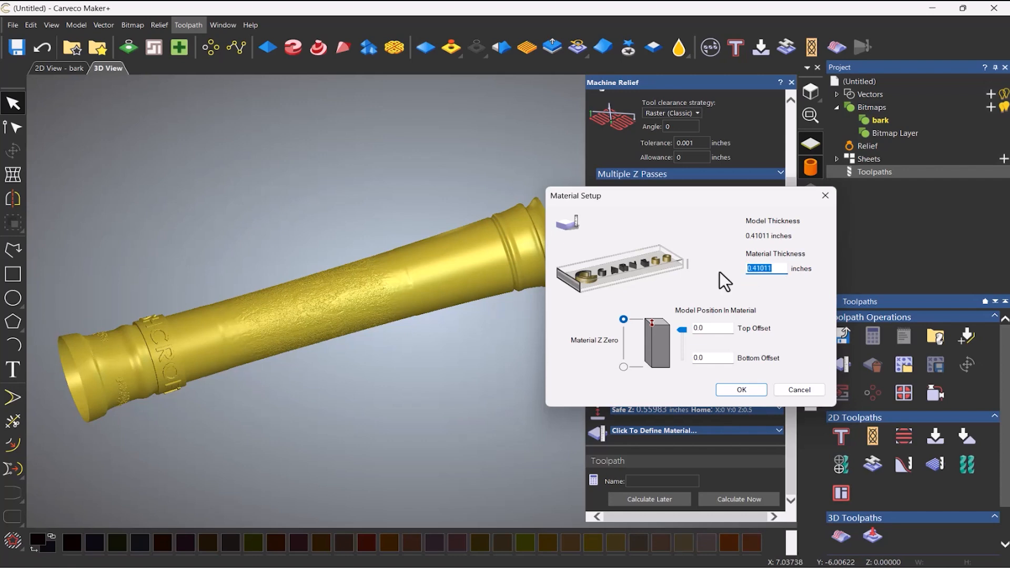
{"action": "type", "text": "1"}
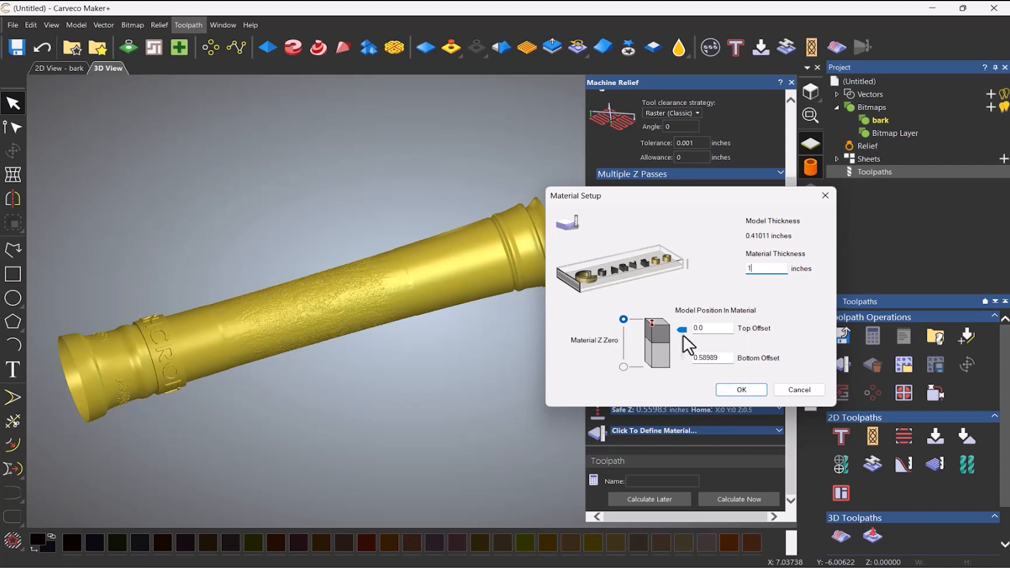
{"action": "left_click", "coordinate": [741, 390]}
- Inspect the cylindrical material block around the wrapped model and check the model information for its dimensions
{"action": "left_click_drag", "start_coordinate": [475, 292], "coordinate": [396, 301]}
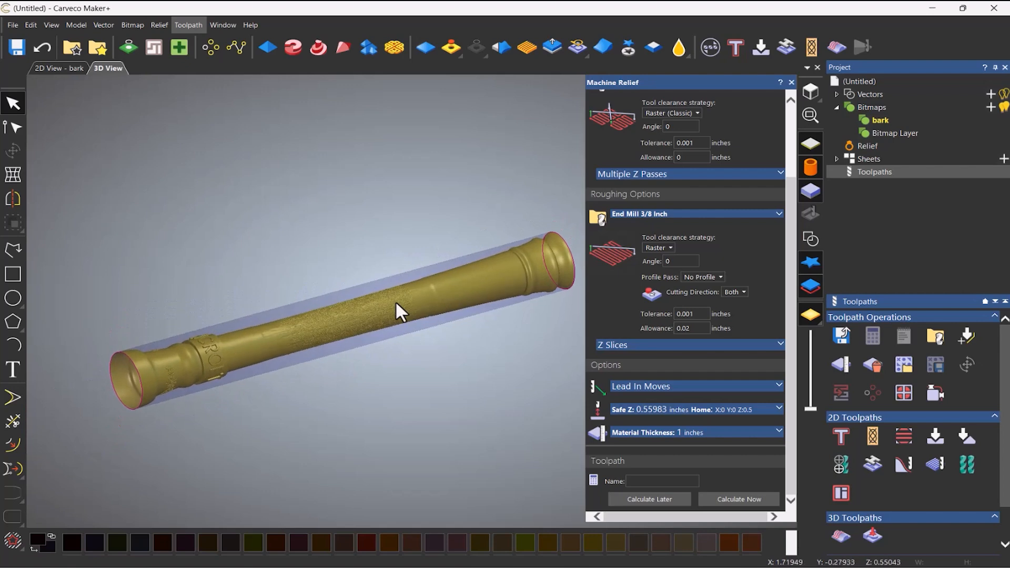
{"action": "left_click_drag", "start_coordinate": [273, 332], "coordinate": [590, 261]}
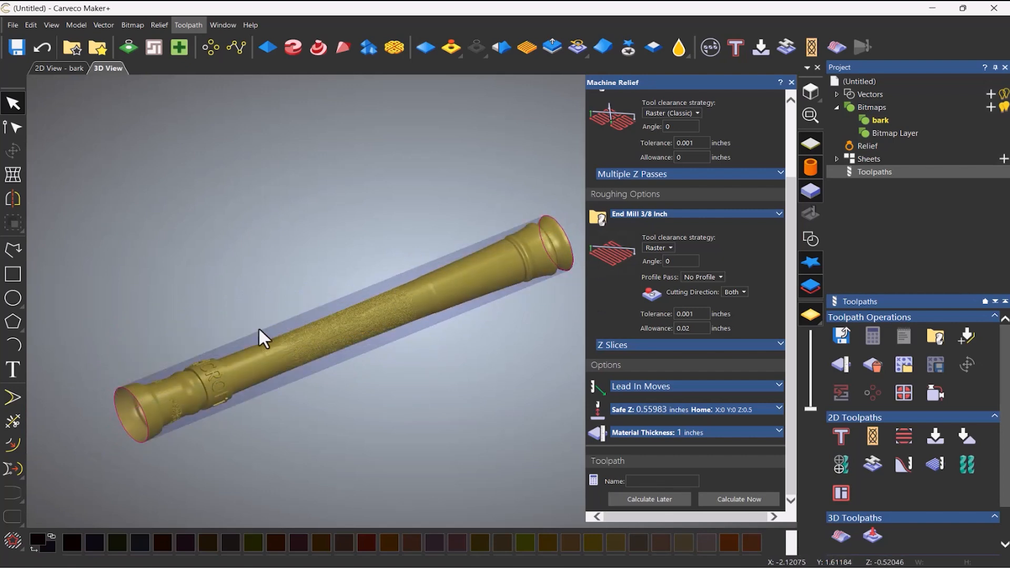
{"action": "left_click", "coordinate": [870, 81]}
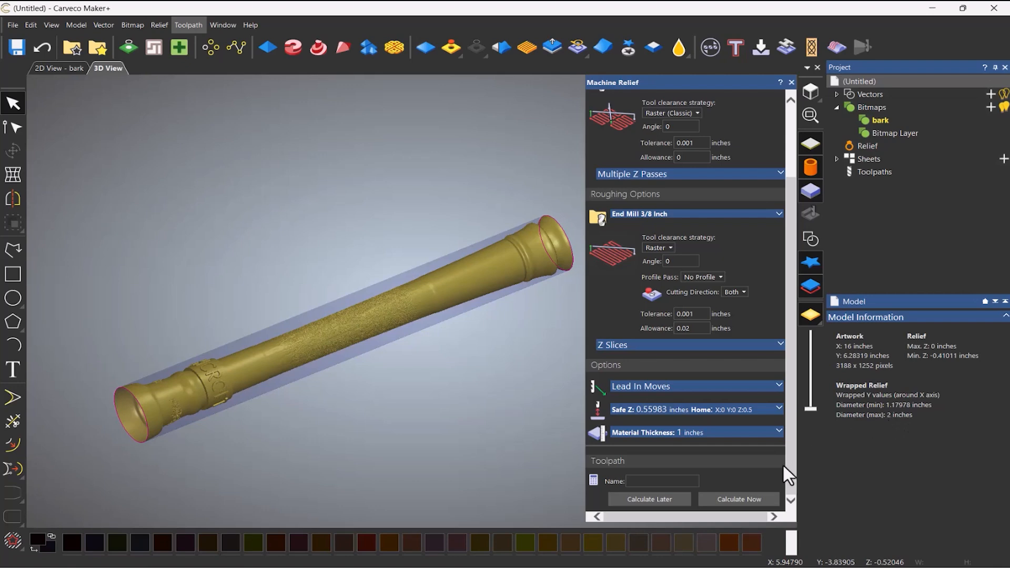
- Calculate the Machine Relief toolpath and view its passes around the wrapped model
{"action": "left_click", "coordinate": [756, 499]}
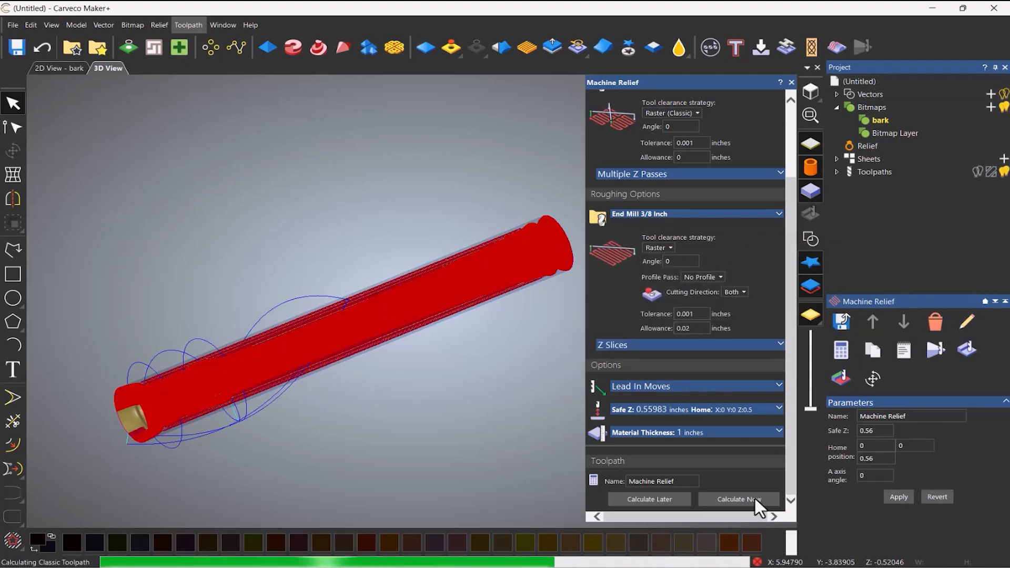
{"action": "left_click", "coordinate": [792, 82]}
{"action": "left_click", "coordinate": [837, 172]}
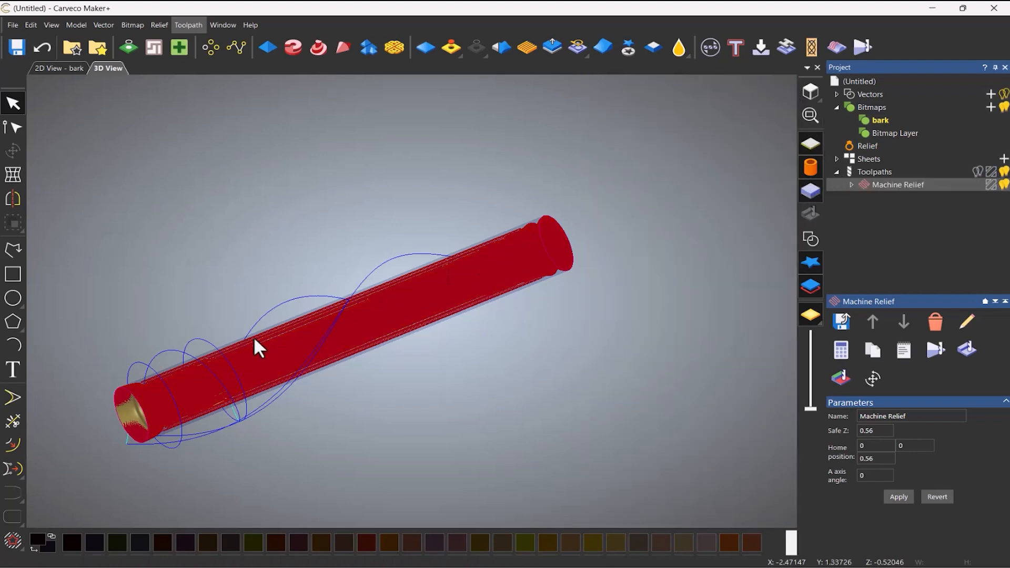
{"action": "scroll", "coordinate": [254, 340], "scroll_direction": "up", "scroll_amount": 5}
{"action": "scroll", "coordinate": [432, 319], "scroll_direction": "down", "scroll_amount": 5}
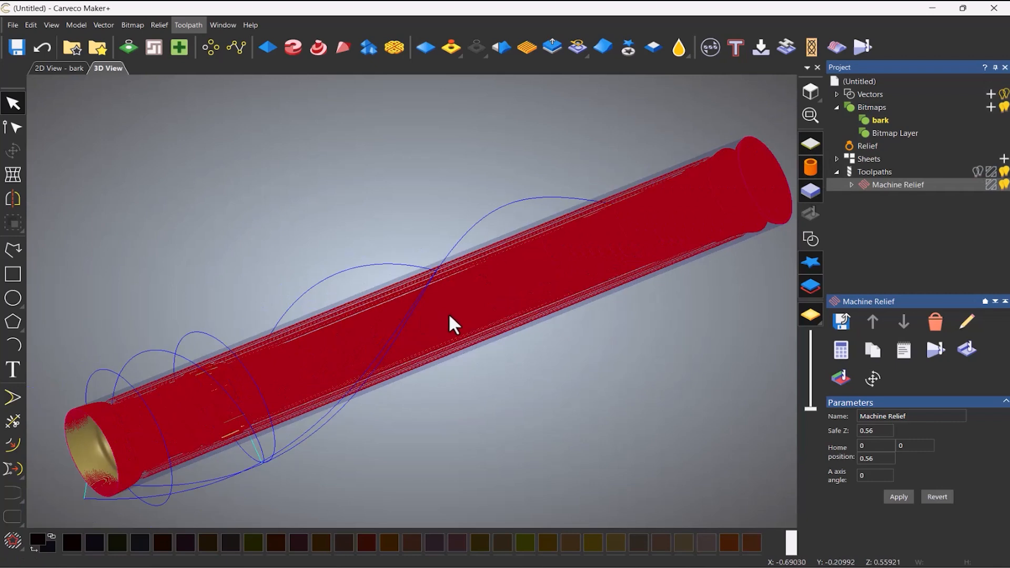
- Hide the 1mm Tapered Ball Nose finishing toolpath and inspect the End Mill 3/8 Inch roughing passes around the model
{"action": "left_click", "coordinate": [852, 184]}
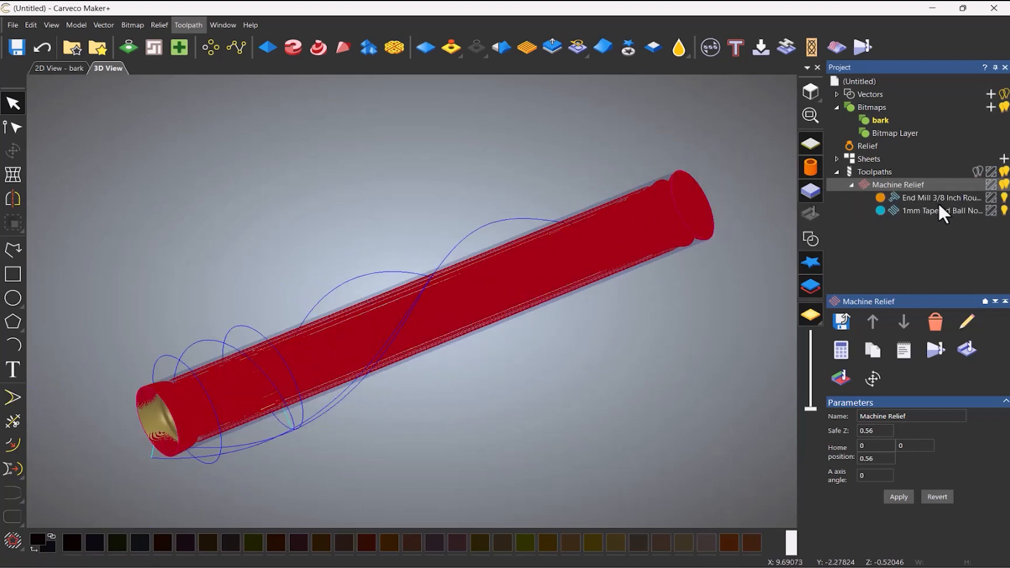
{"action": "left_click", "coordinate": [1000, 211]}
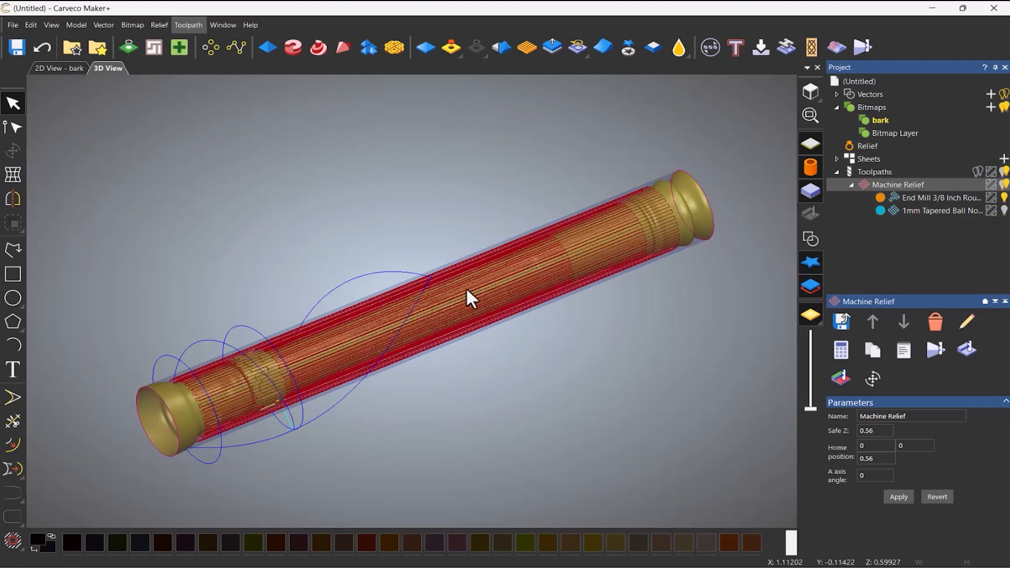
{"action": "scroll", "coordinate": [440, 313], "scroll_direction": "up", "scroll_amount": 2}
{"action": "scroll", "coordinate": [440, 314], "scroll_direction": "down", "scroll_amount": 2}
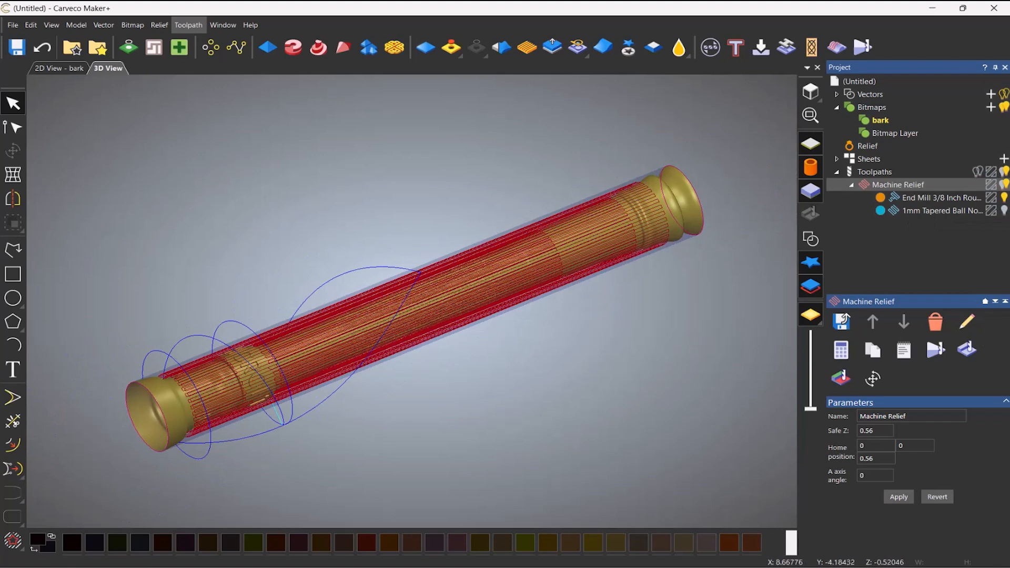
- Simulate the End Mill 3/8 Inch roughing toolpath on the whole model at Standard resolution
{"action": "right_click", "coordinate": [942, 197]}
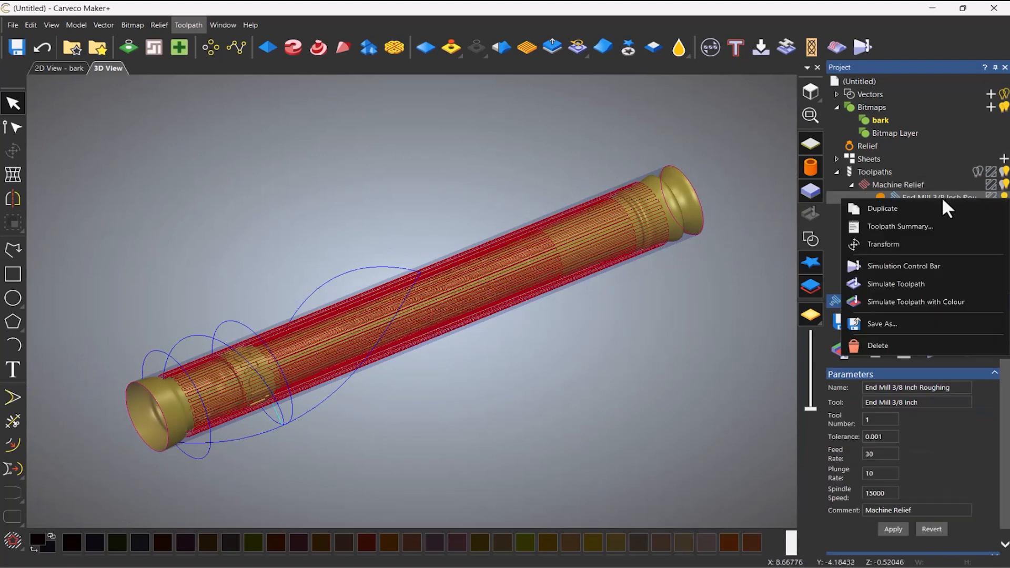
{"action": "left_click", "coordinate": [899, 277]}
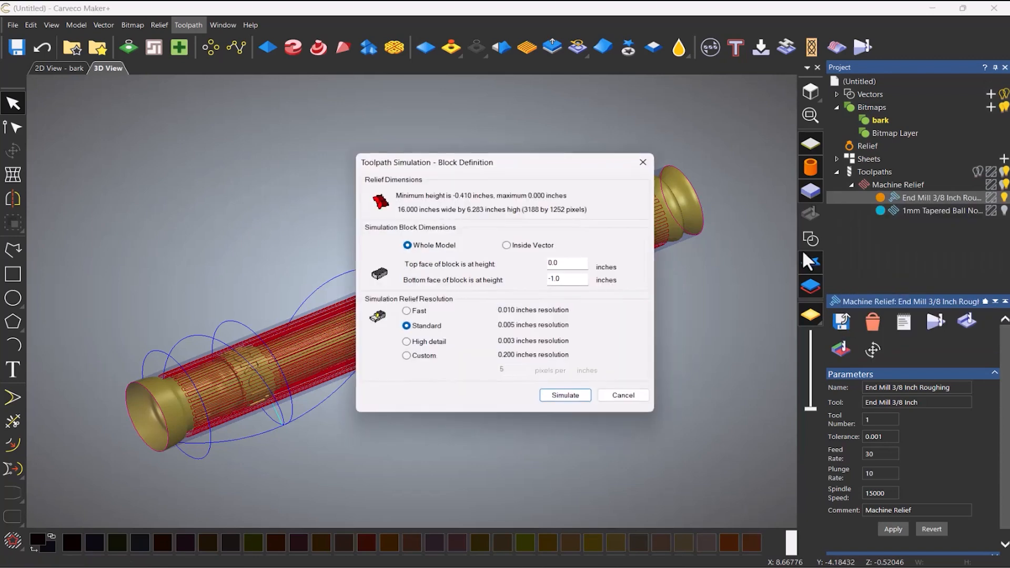
{"action": "left_click", "coordinate": [570, 396]}
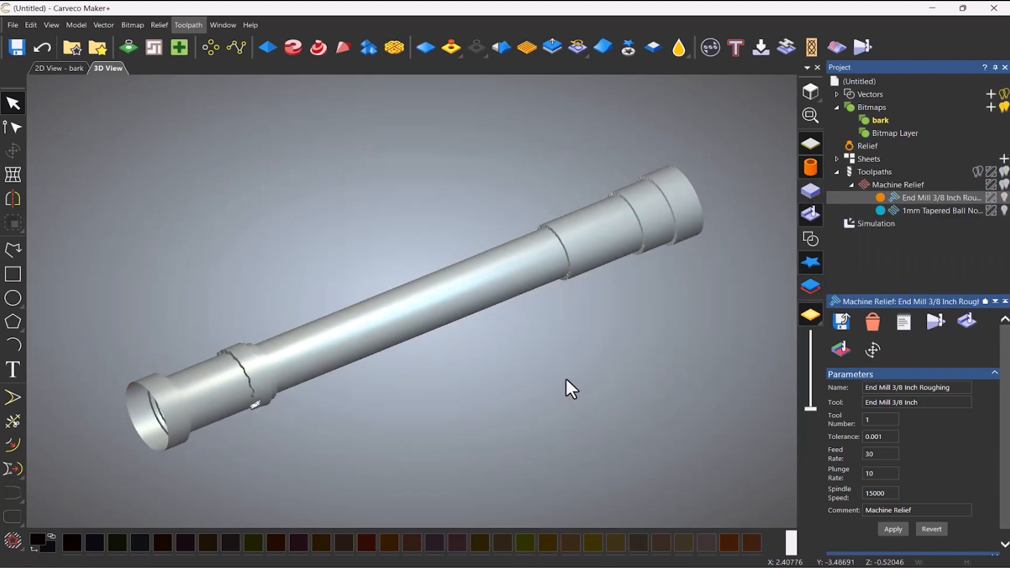
- Render the simulation with the Beech (H) material
{"action": "left_click", "coordinate": [870, 223]}
{"action": "left_click", "coordinate": [889, 388]}
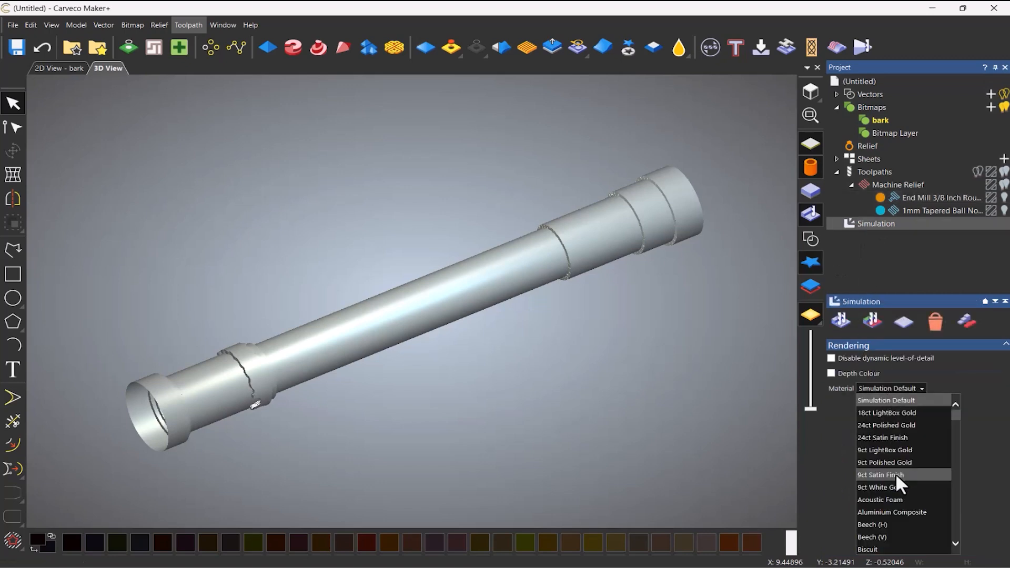
{"action": "left_click", "coordinate": [886, 525]}
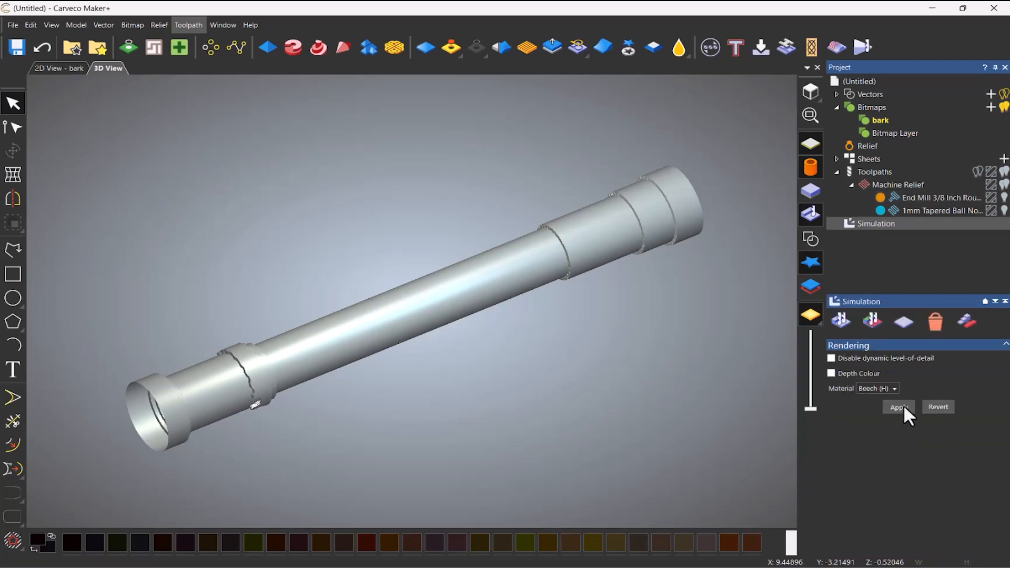
{"action": "left_click", "coordinate": [904, 406]}
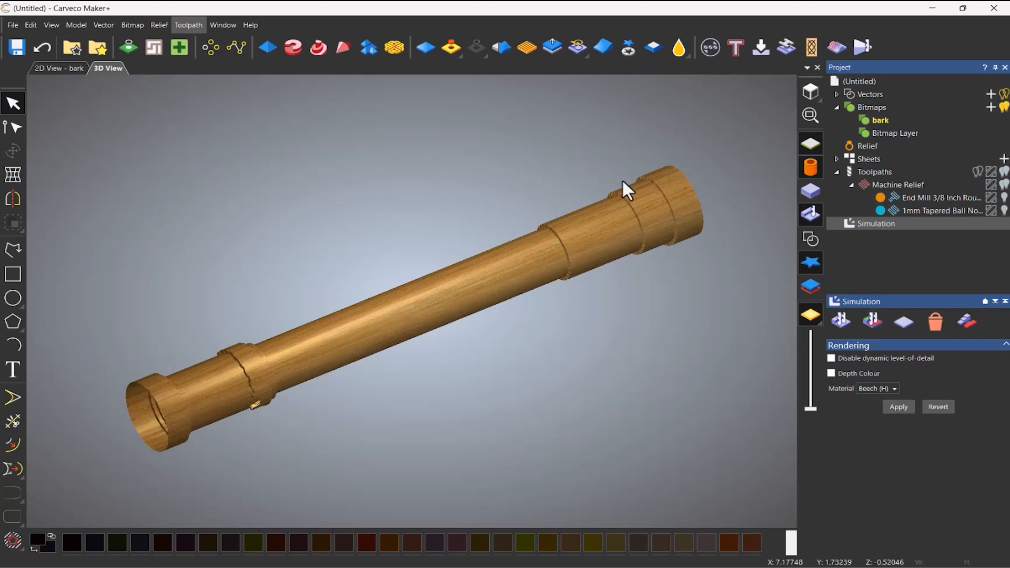
- Simulate the 1mm Tapered Ball Nose finishing toolpath on the roughed block and inspect the carved result
{"action": "left_click", "coordinate": [897, 210]}
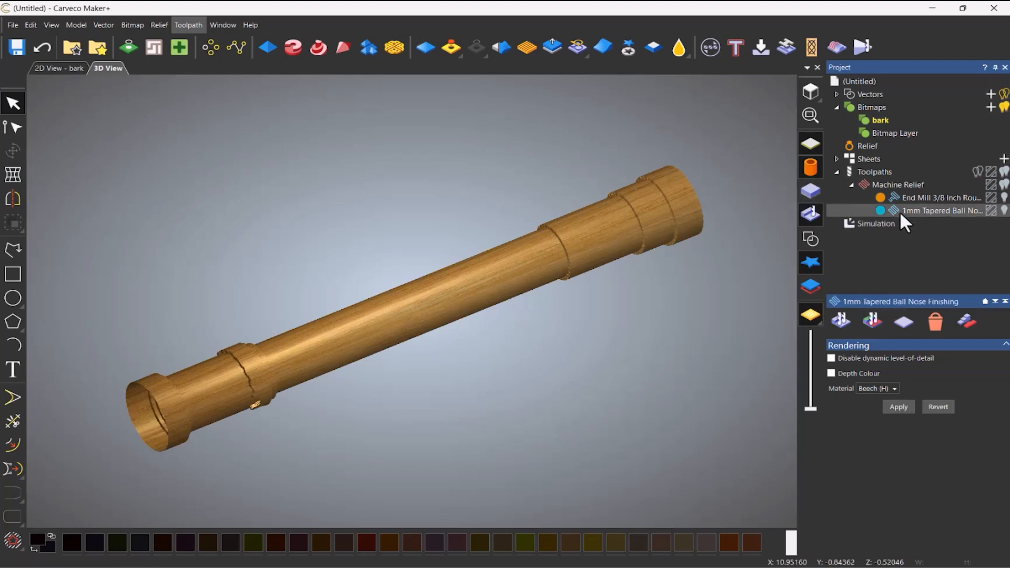
{"action": "right_click", "coordinate": [900, 210]}
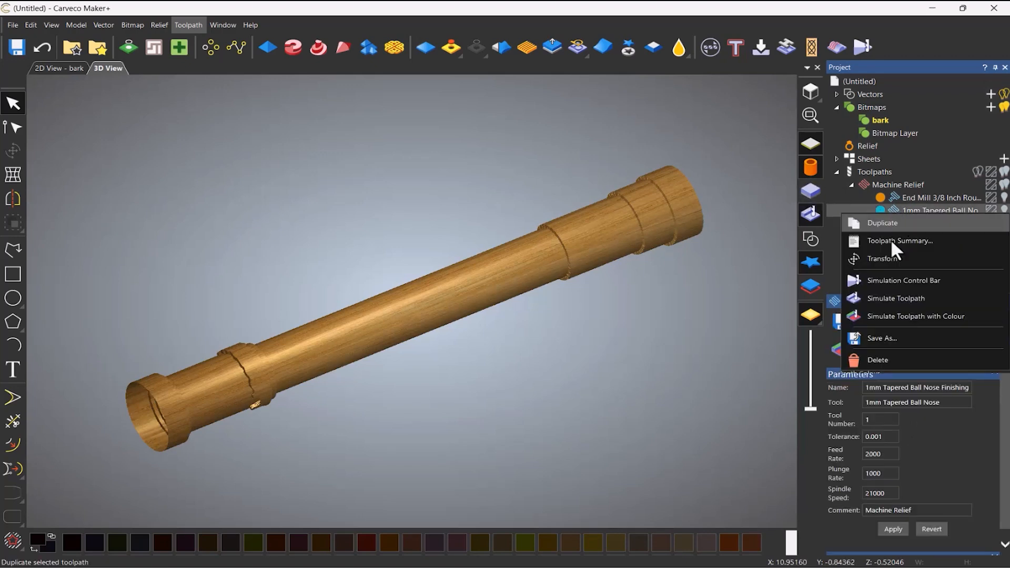
{"action": "left_click", "coordinate": [890, 299]}
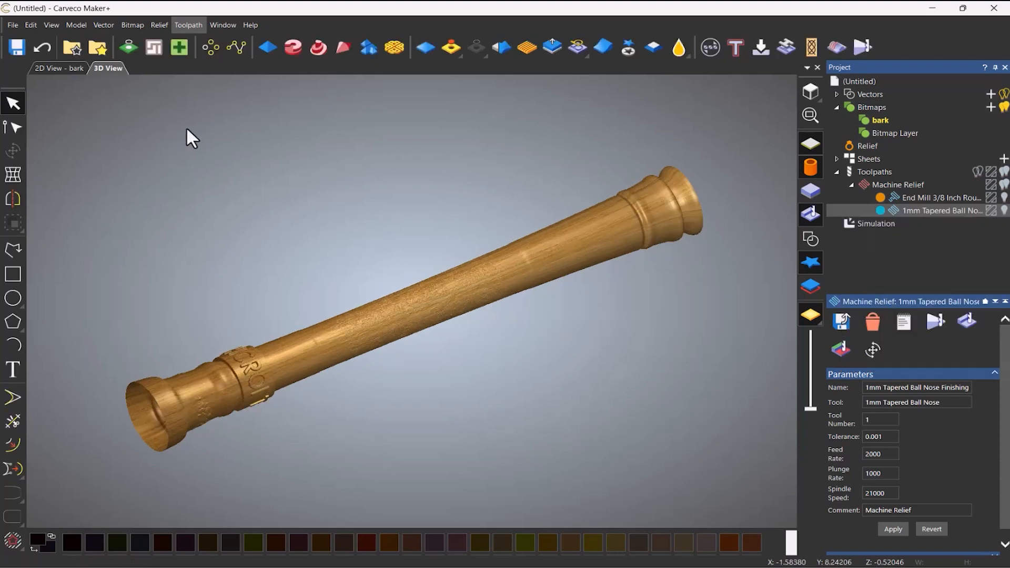
{"action": "left_click_drag", "start_coordinate": [520, 271], "coordinate": [339, 191]}
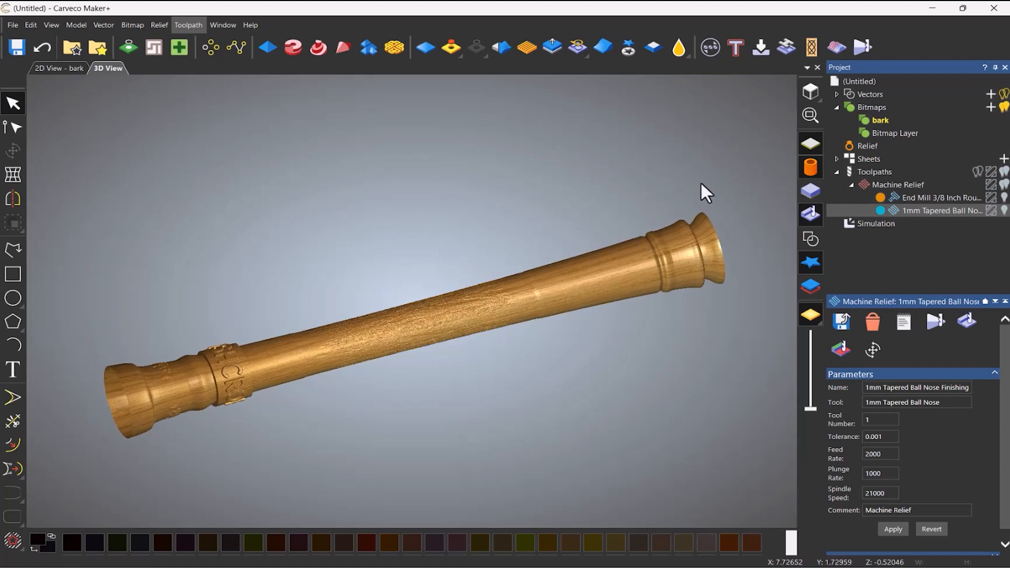